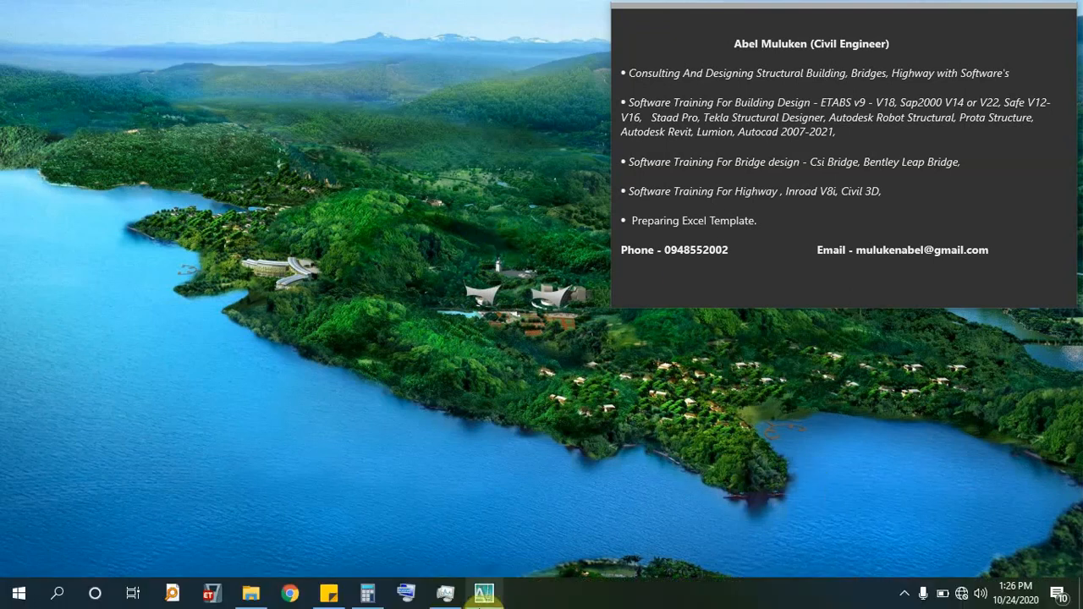
- Switch to AutoCAD with the empty drawing
click(483, 597)
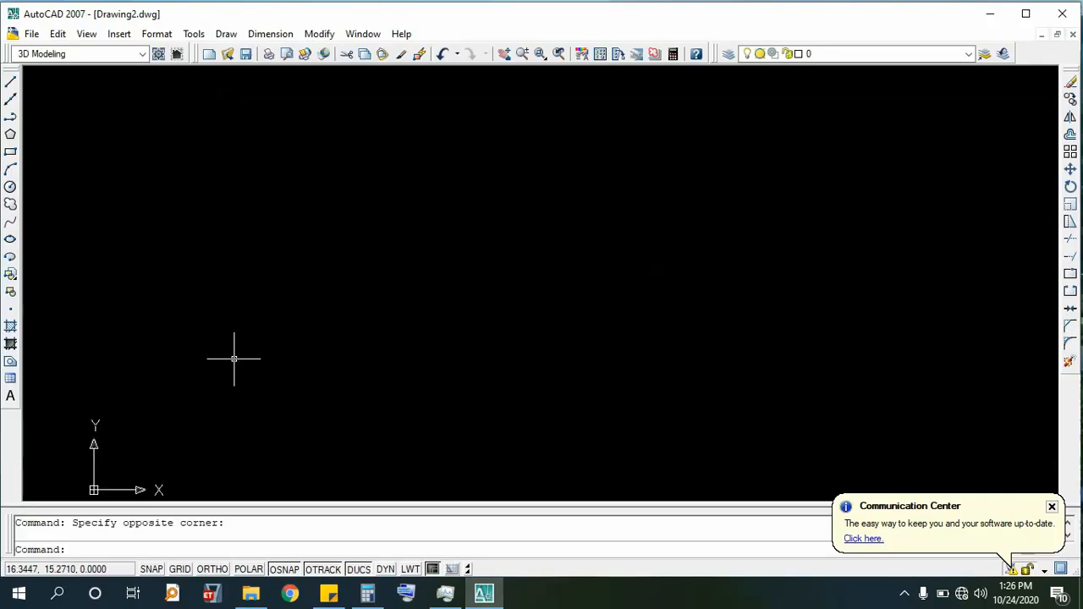
click(319, 33)
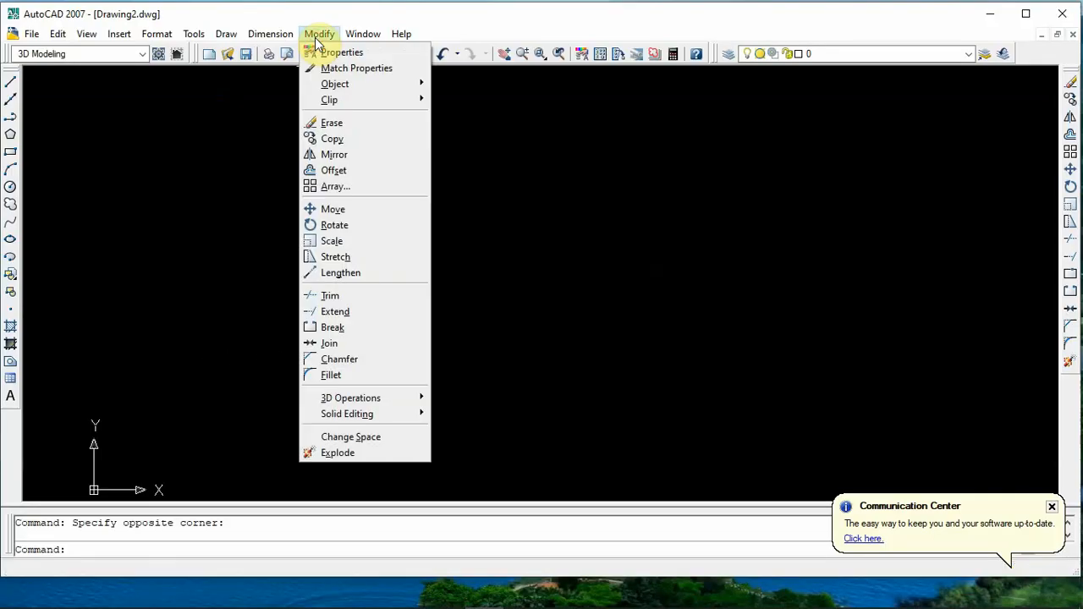
double_click(304, 9)
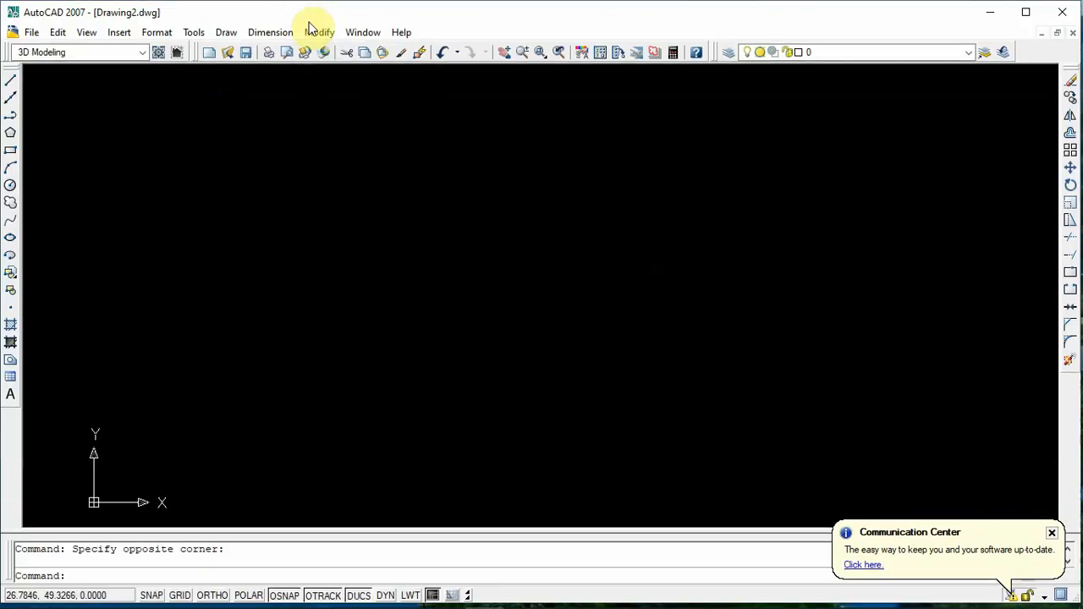
click(312, 32)
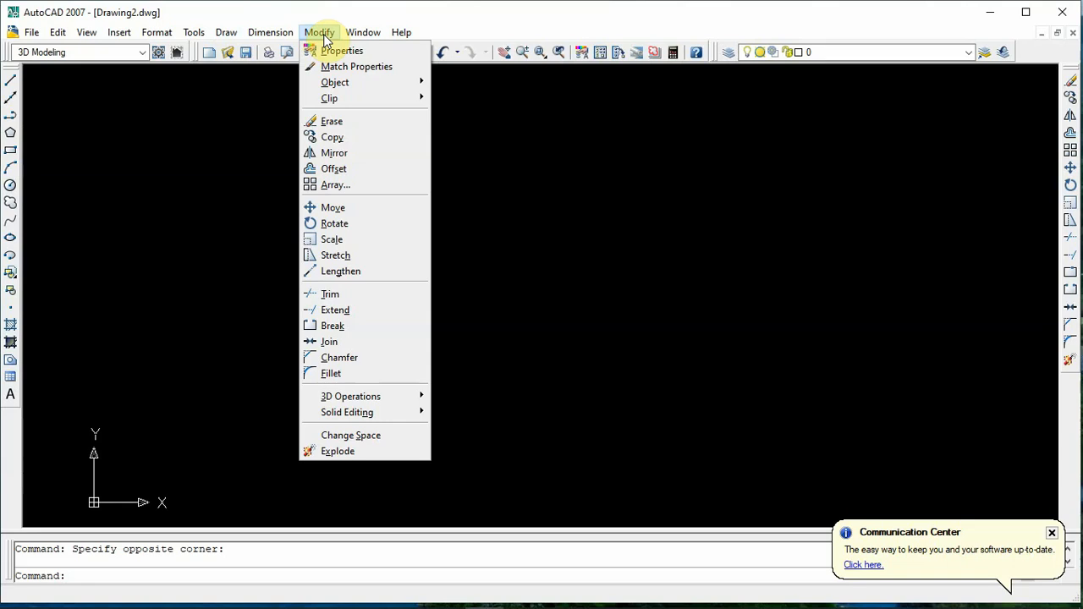
mouse_move(369, 32)
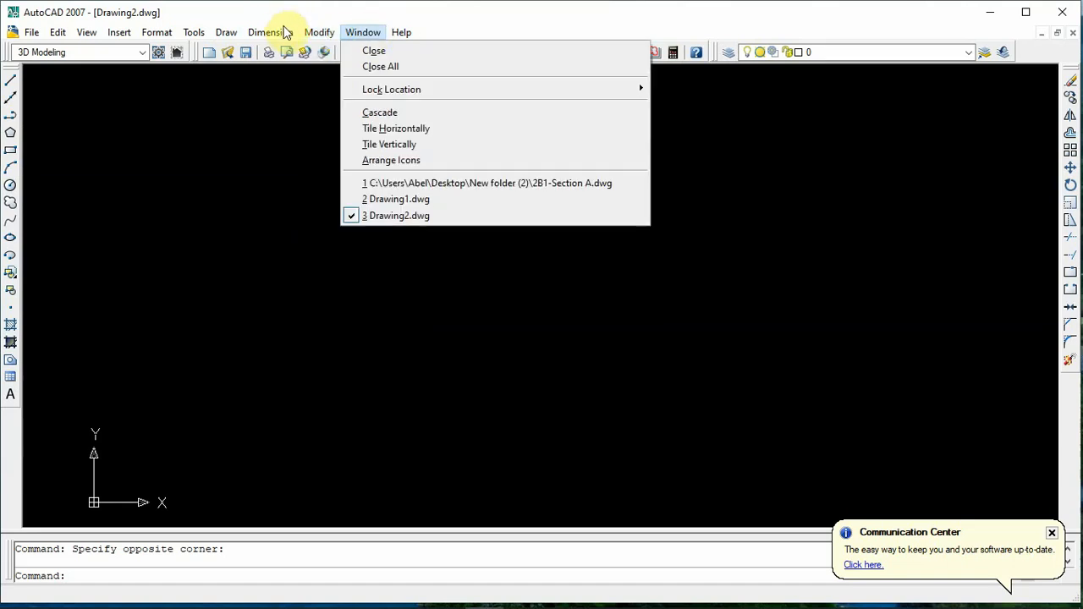
mouse_move(319, 32)
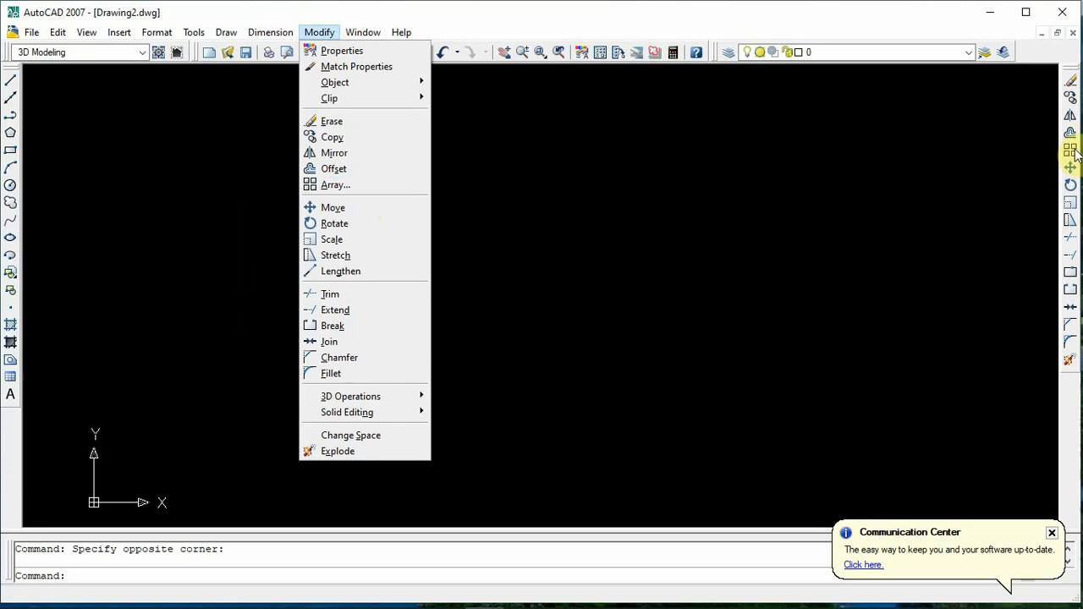
click(575, 7)
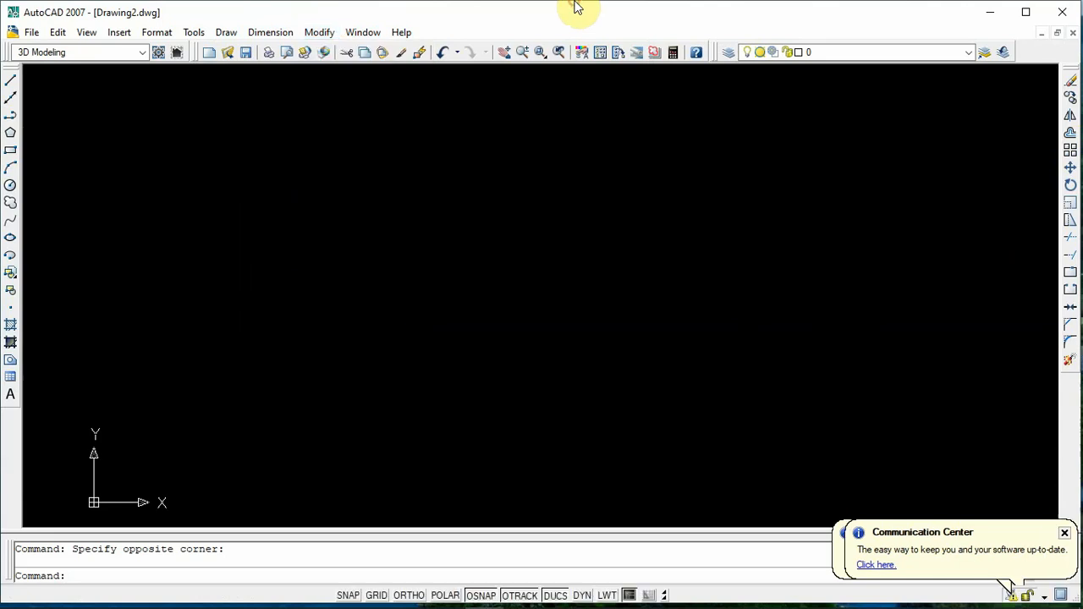
- Draw a closed 30 by 30 square from four lines with ortho mode turned on
click(10, 85)
click(266, 192)
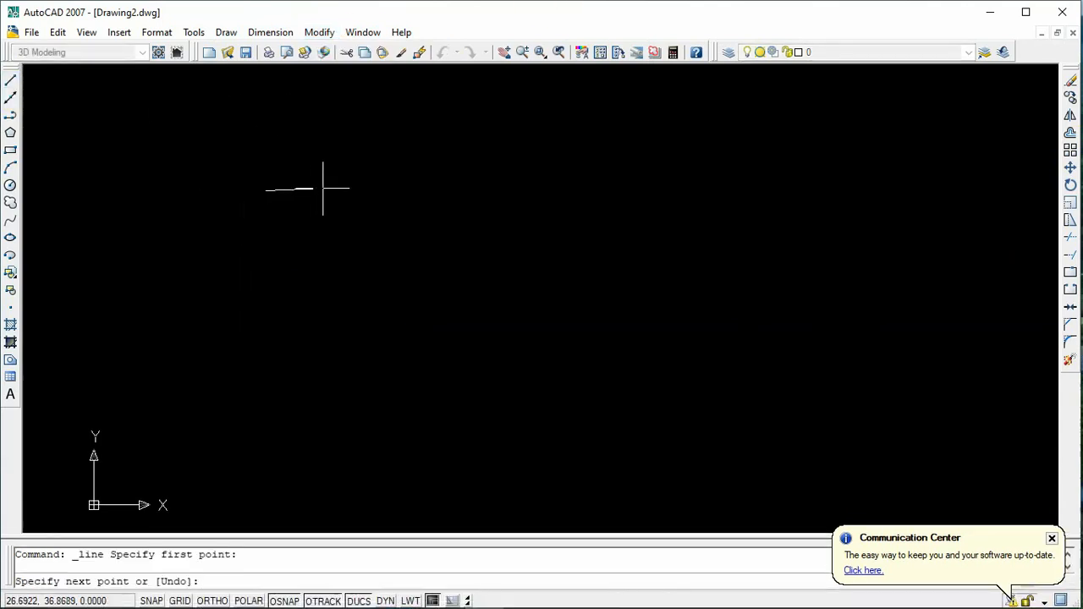
click(211, 601)
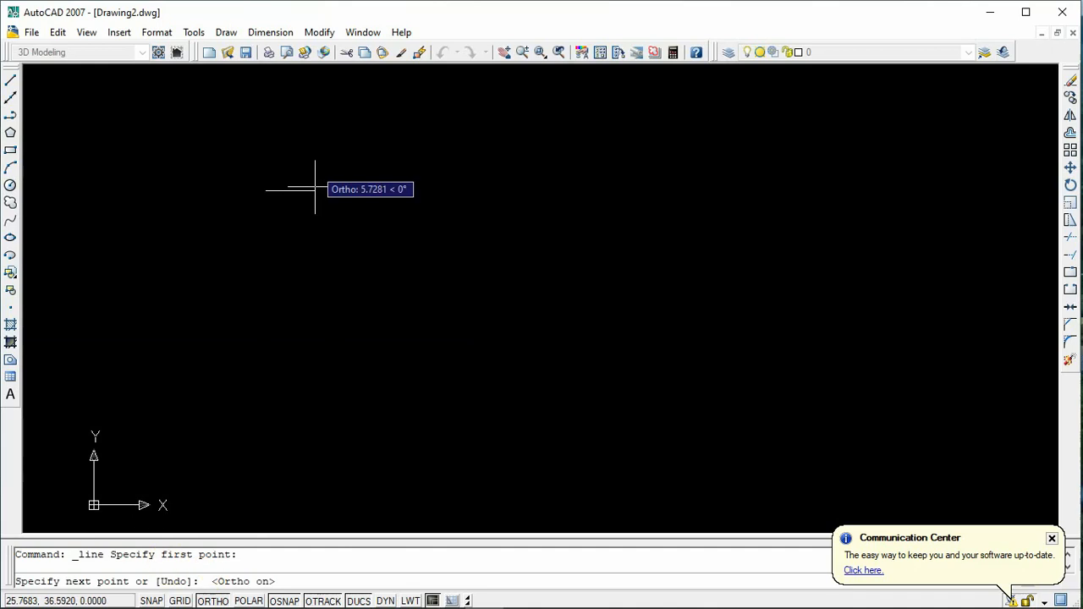
text(30)
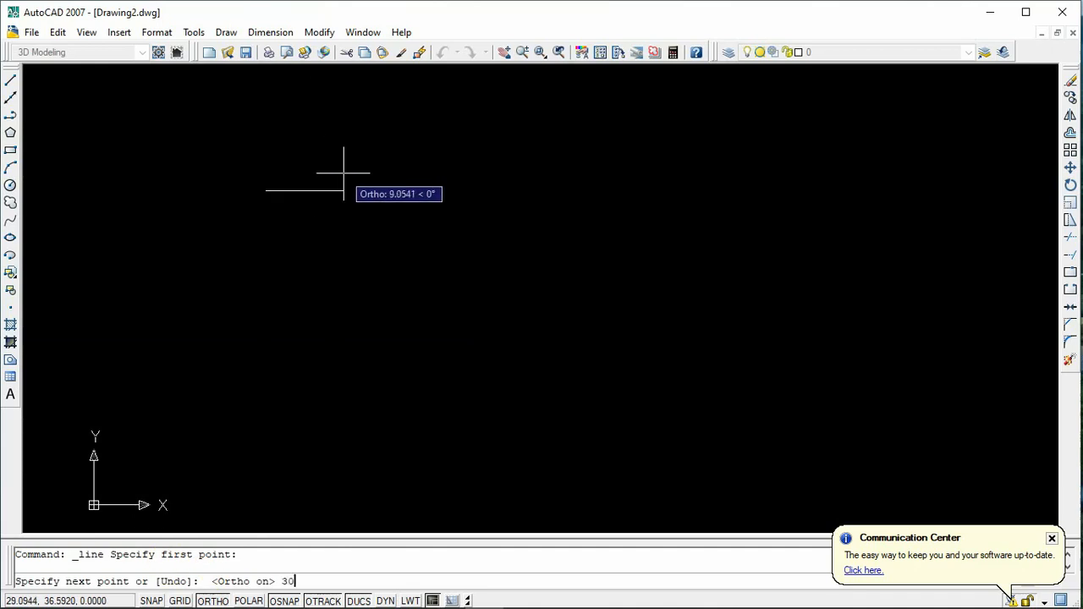
key(Return)
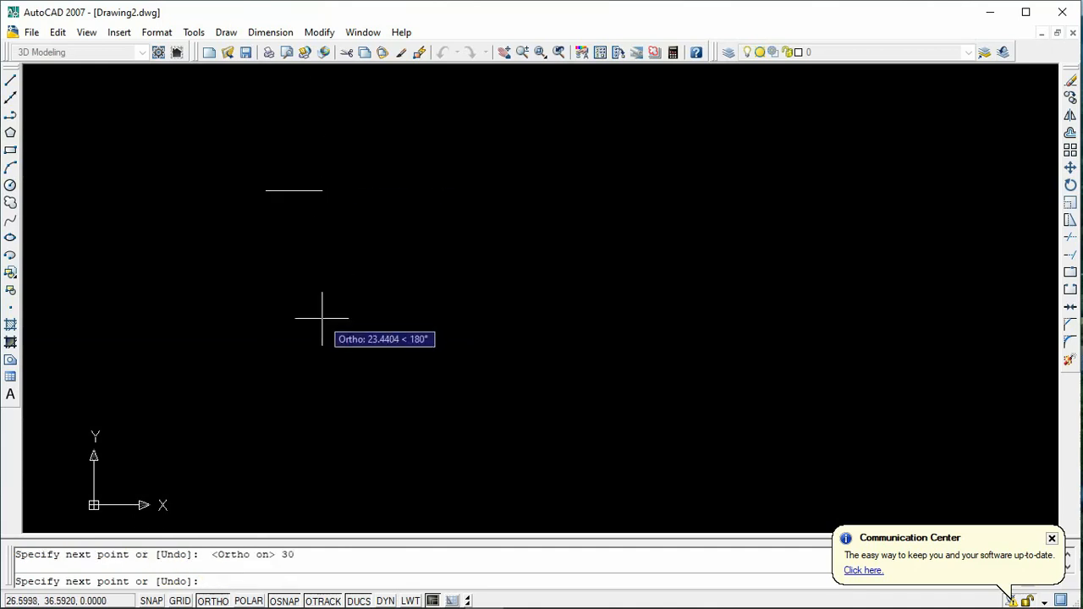
text(30)
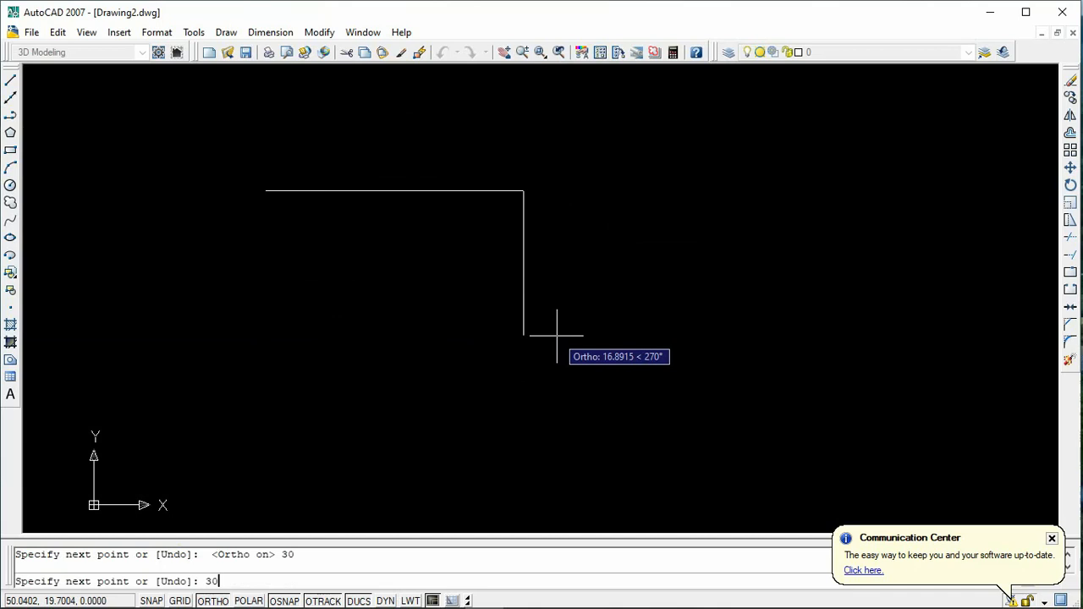
key(Return)
text(30)
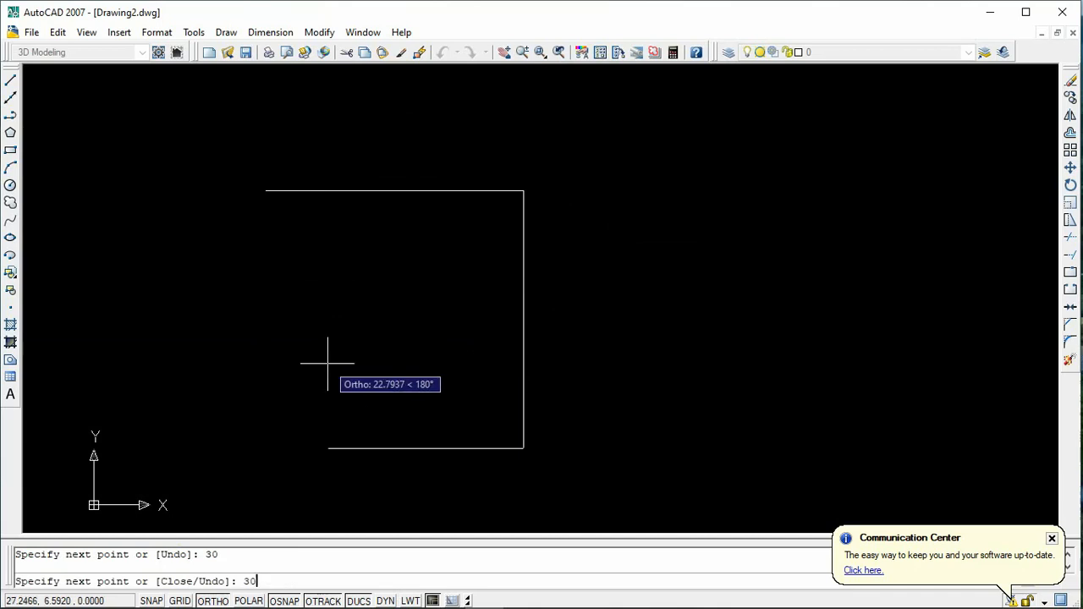
key(Return)
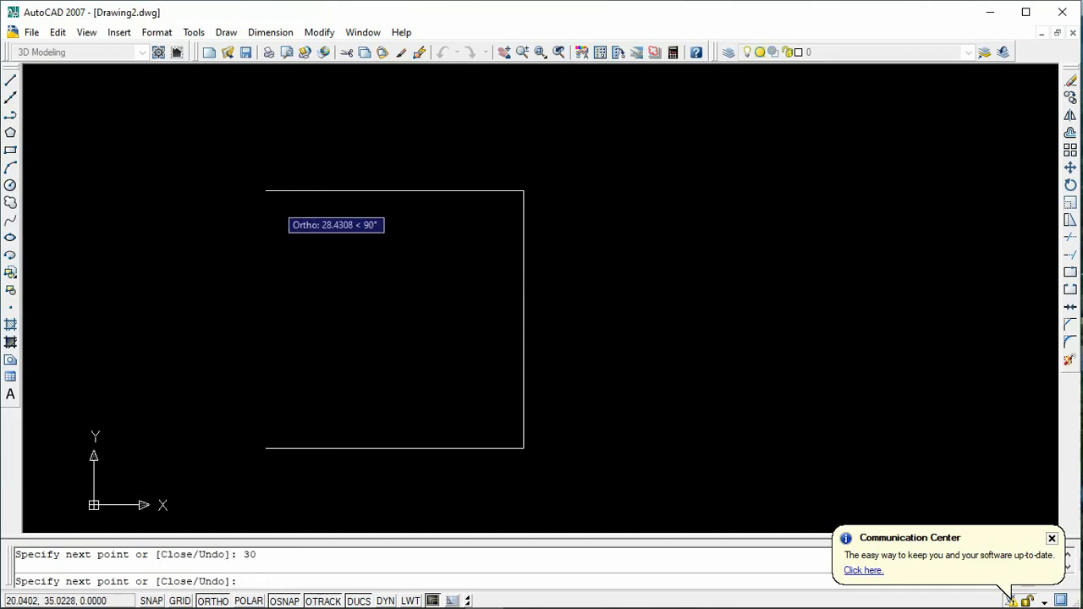
click(265, 191)
key(Return)
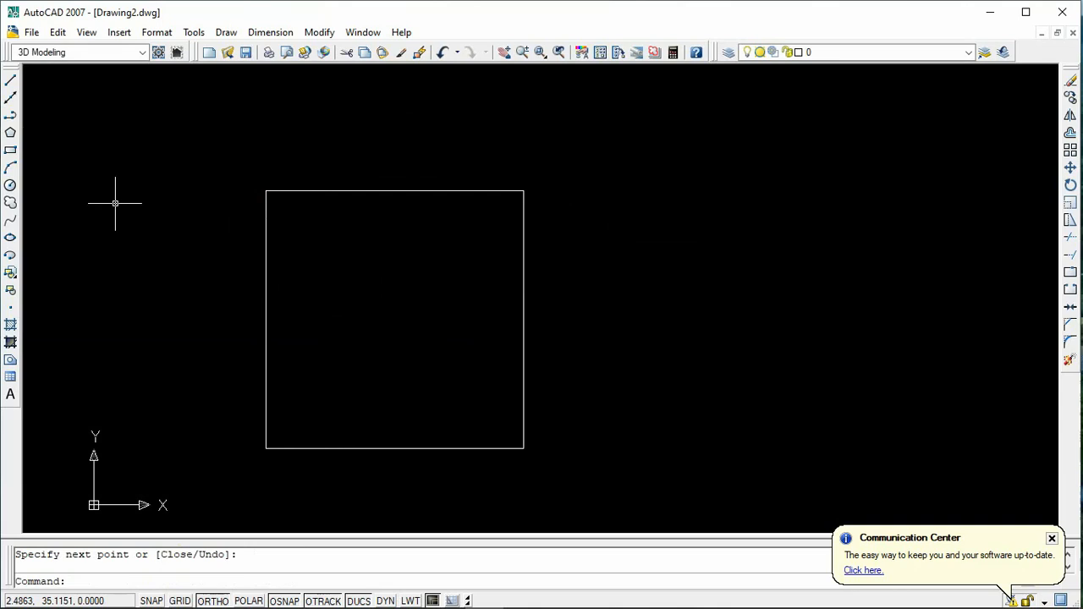
- Try copying the whole square with its lower-right corner as base point, using that point as displacement, and undo the copy
scroll(287, 216, down, 5)
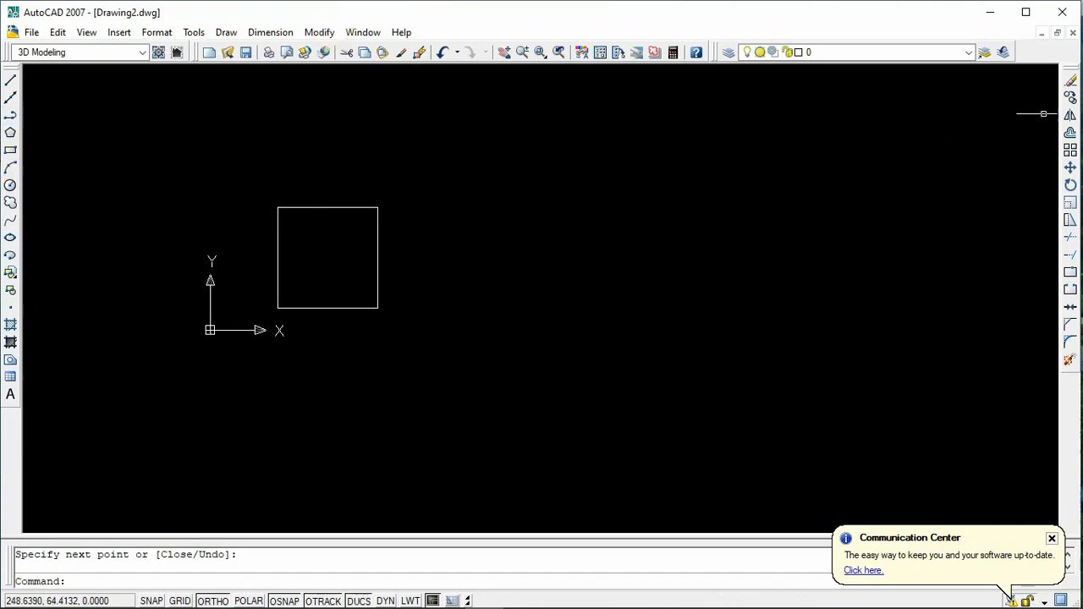
click(1070, 98)
click(416, 181)
click(338, 245)
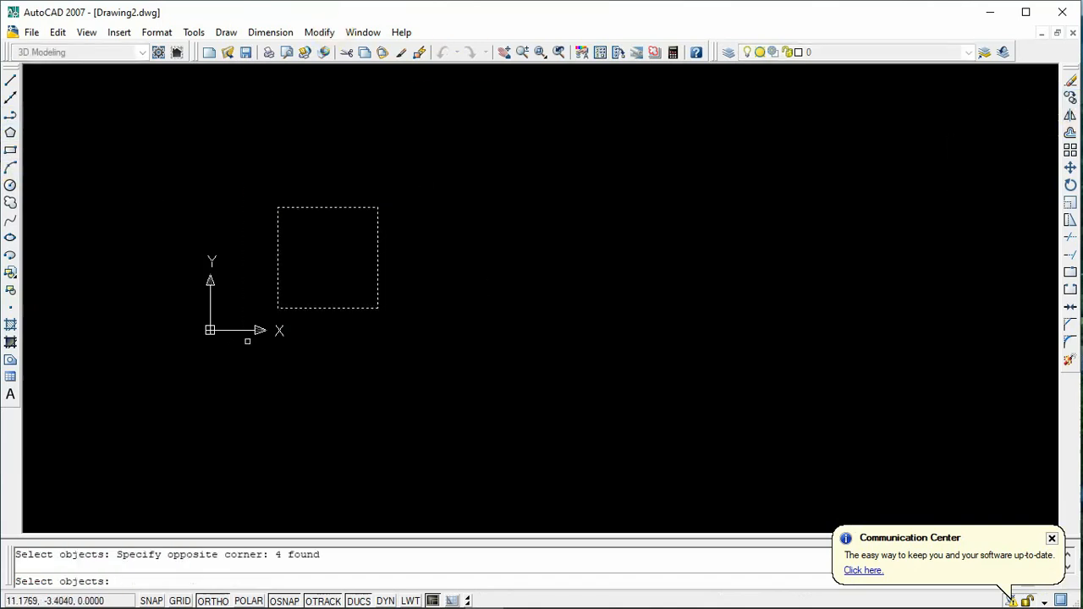
key(Return)
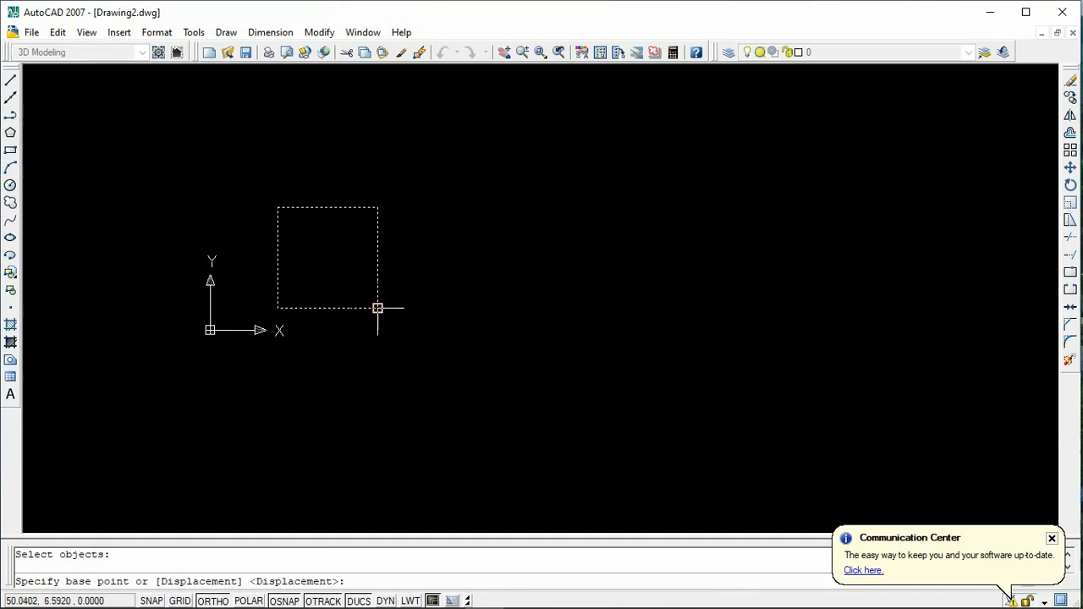
click(377, 308)
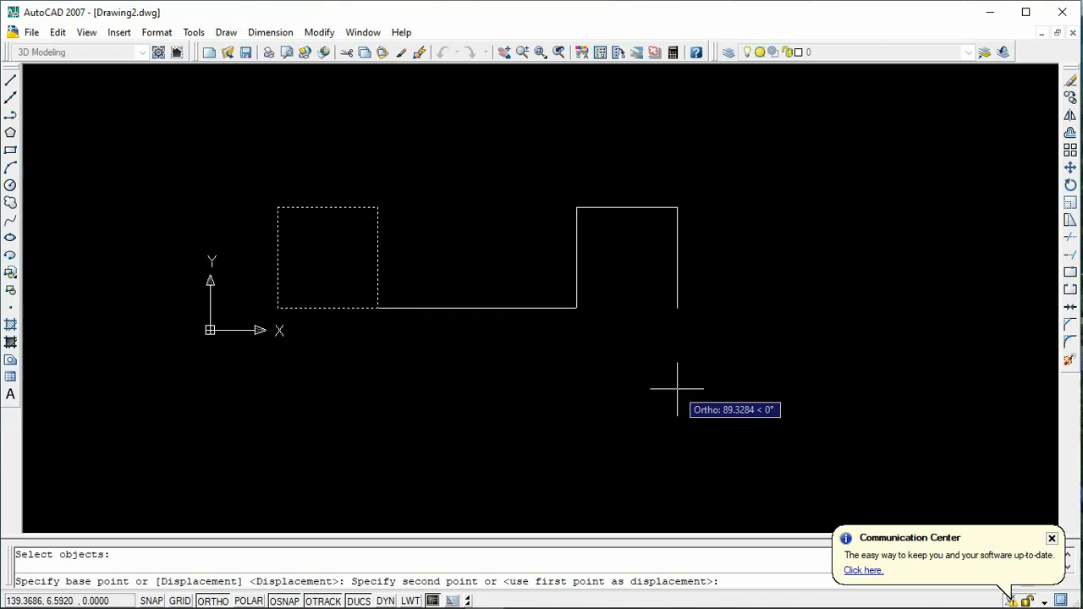
key(Return)
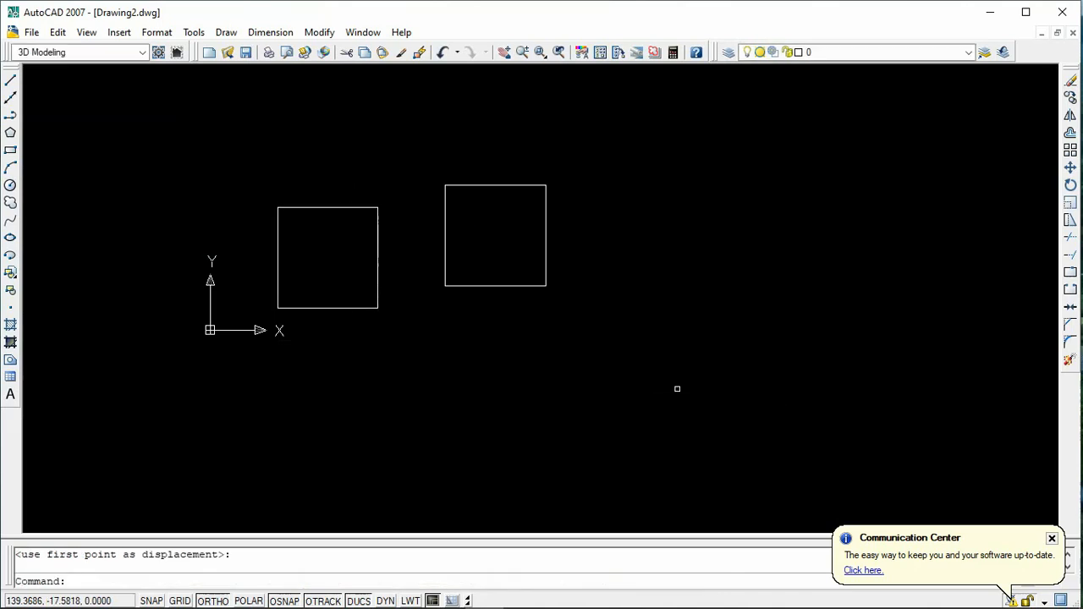
key(ctrl+z)
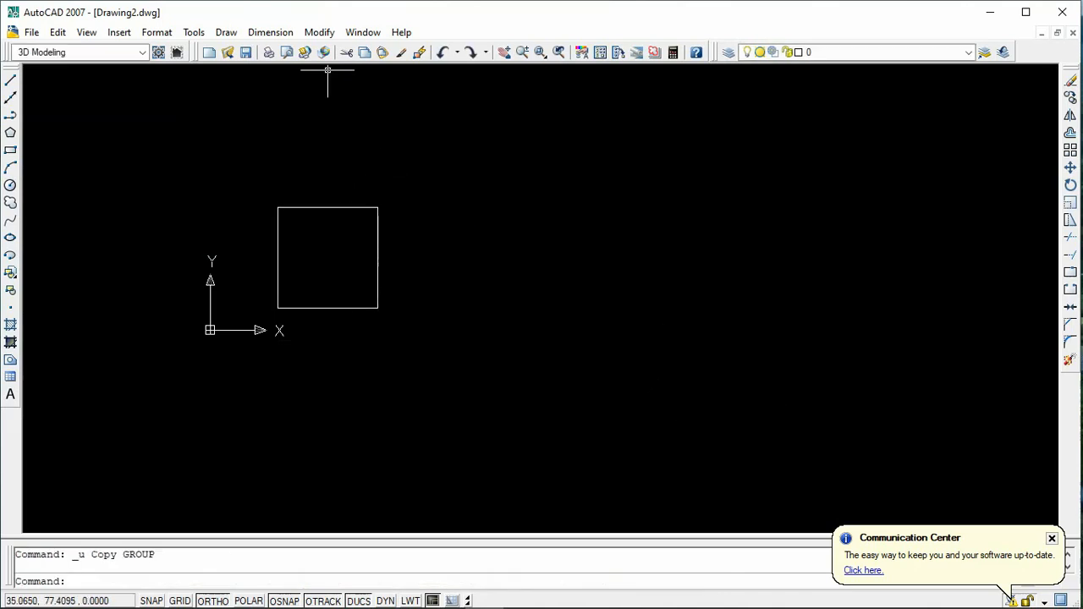
- Start a rectangular array with 2 rows and 6 columns
click(319, 32)
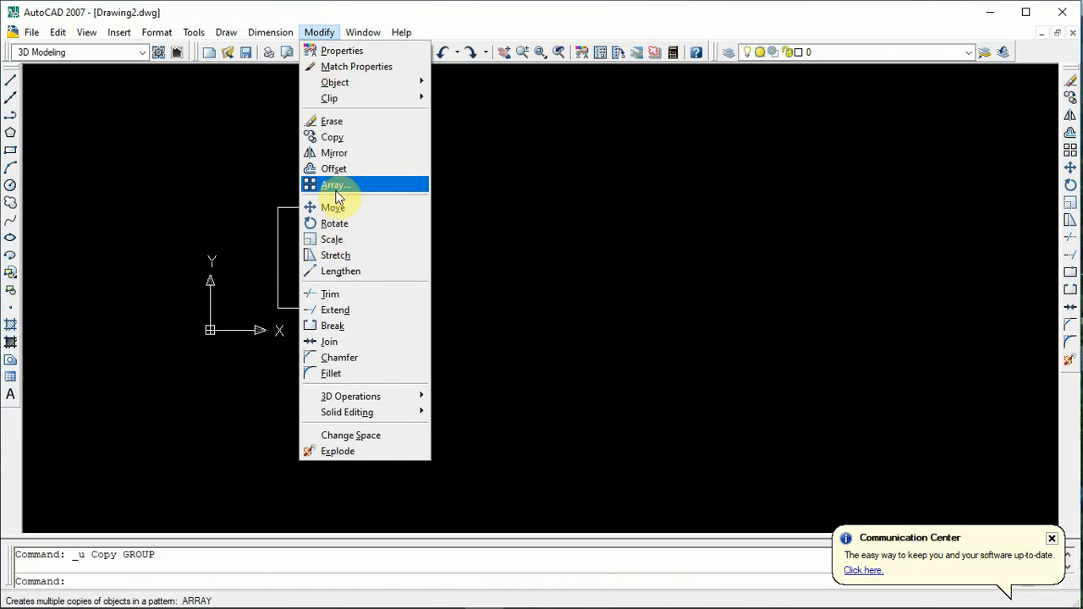
click(336, 189)
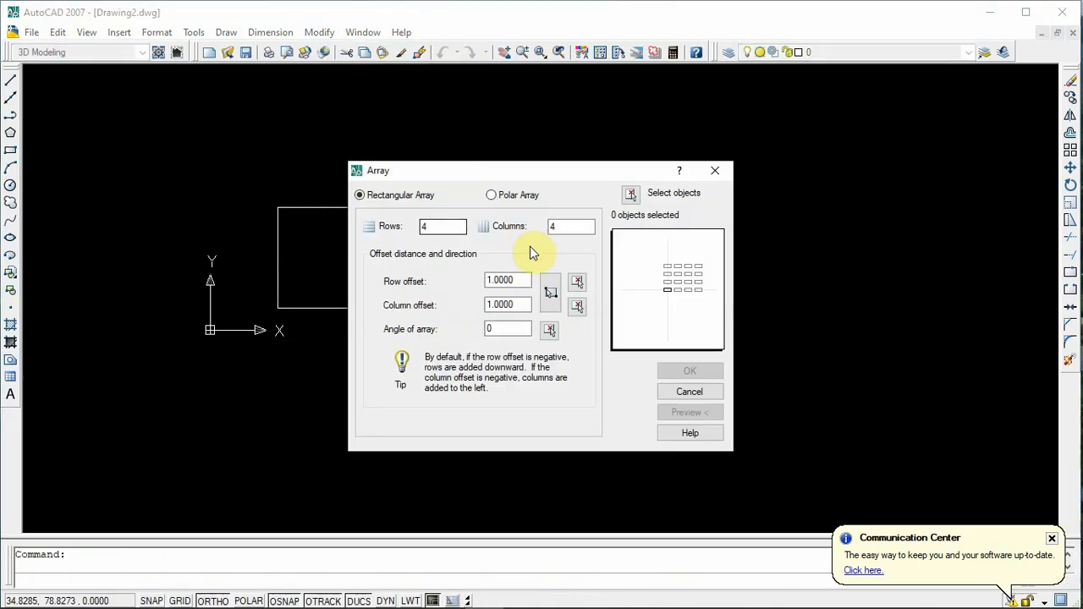
drag(428, 174, 607, 142)
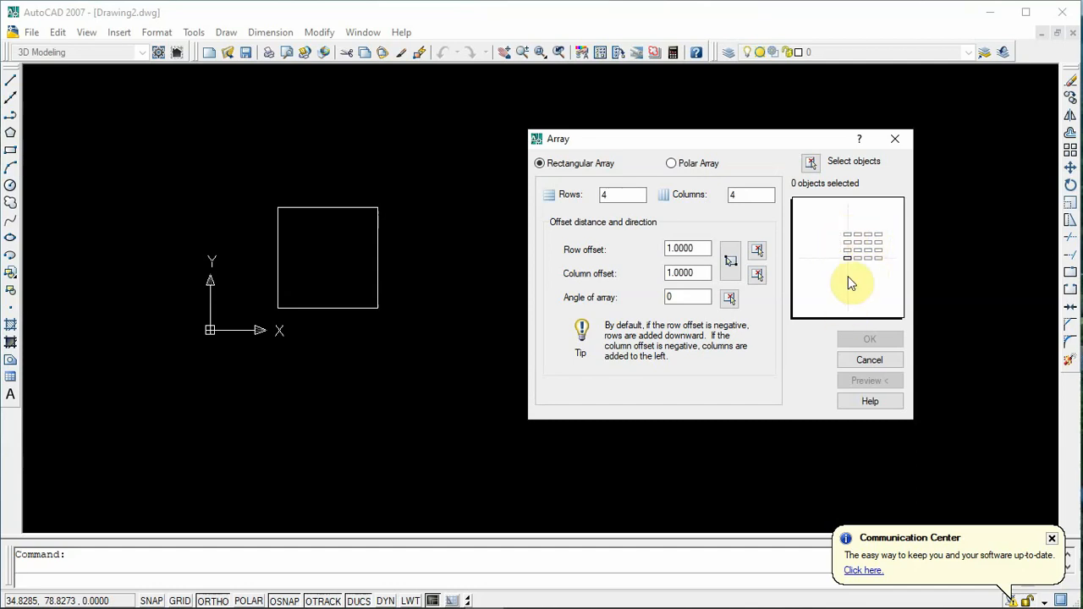
double_click(622, 195)
text(2)
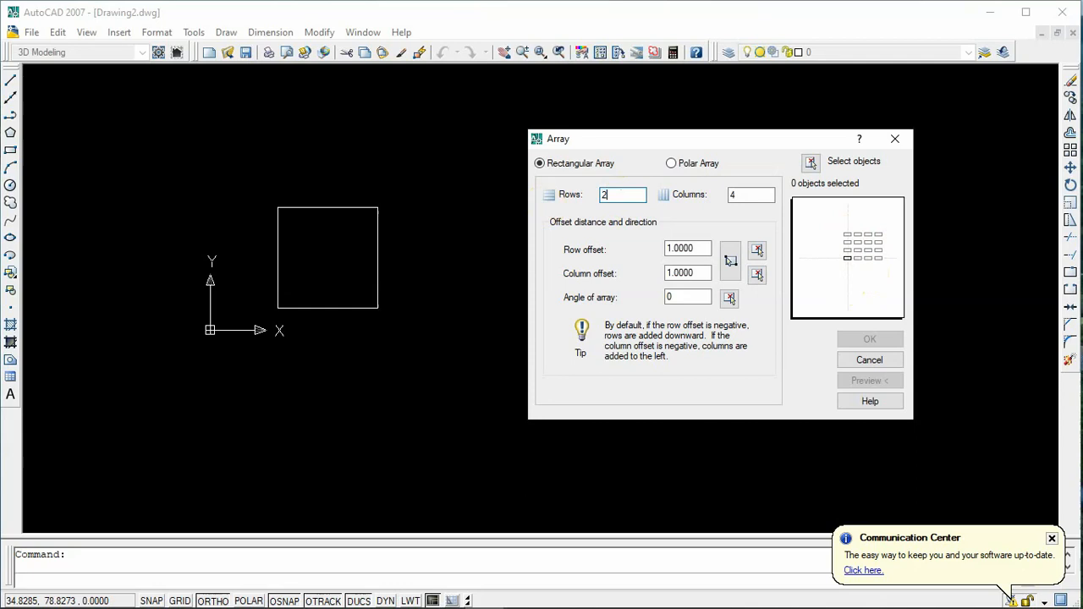
click(766, 196)
double_click(765, 197)
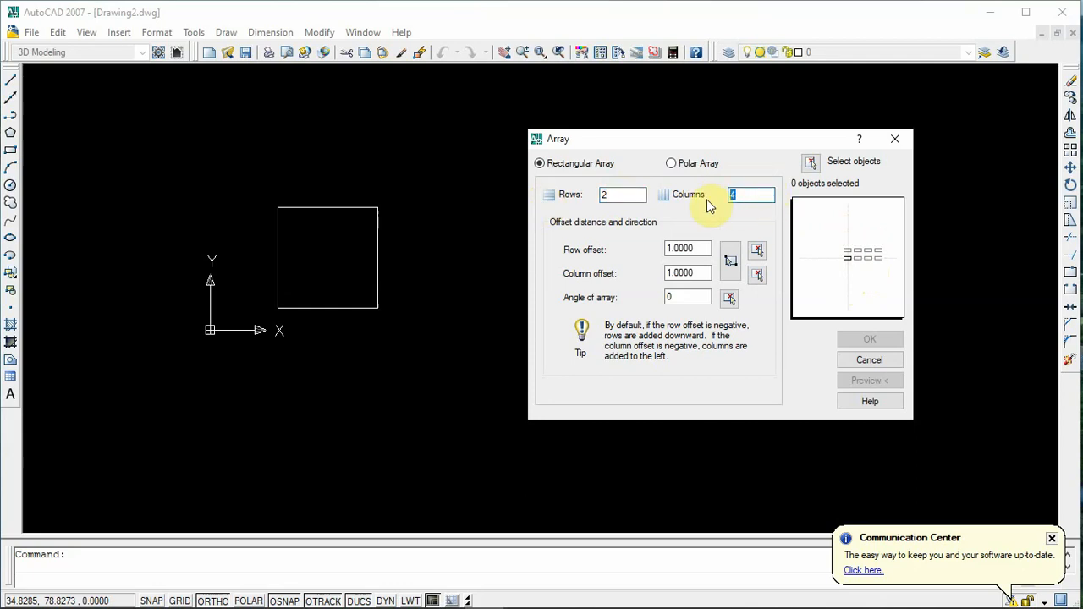
click(635, 195)
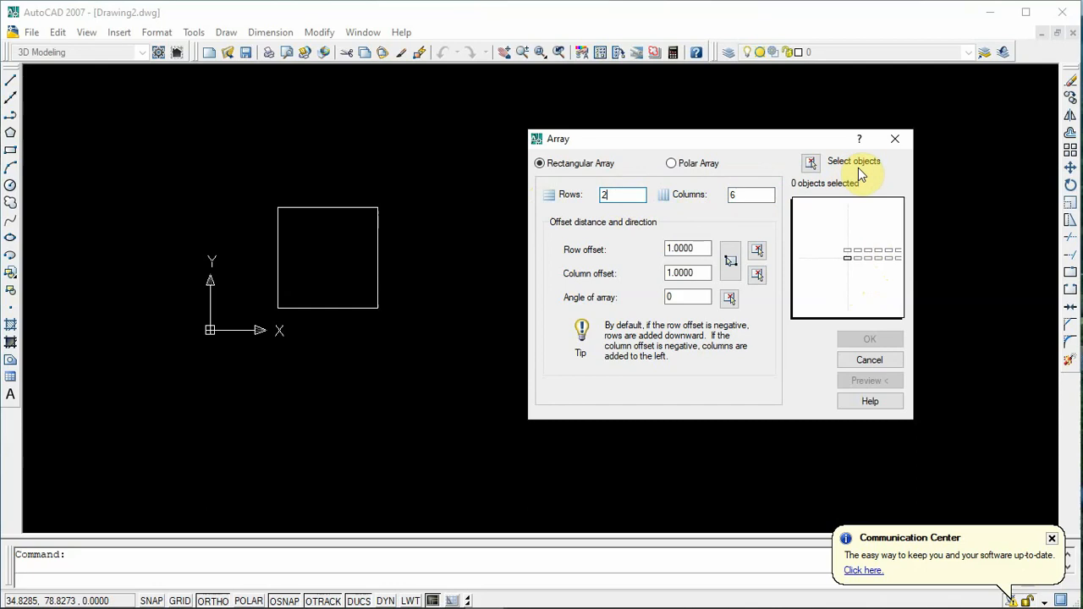
- Select the four lines of the square as the objects to array
click(811, 162)
click(454, 181)
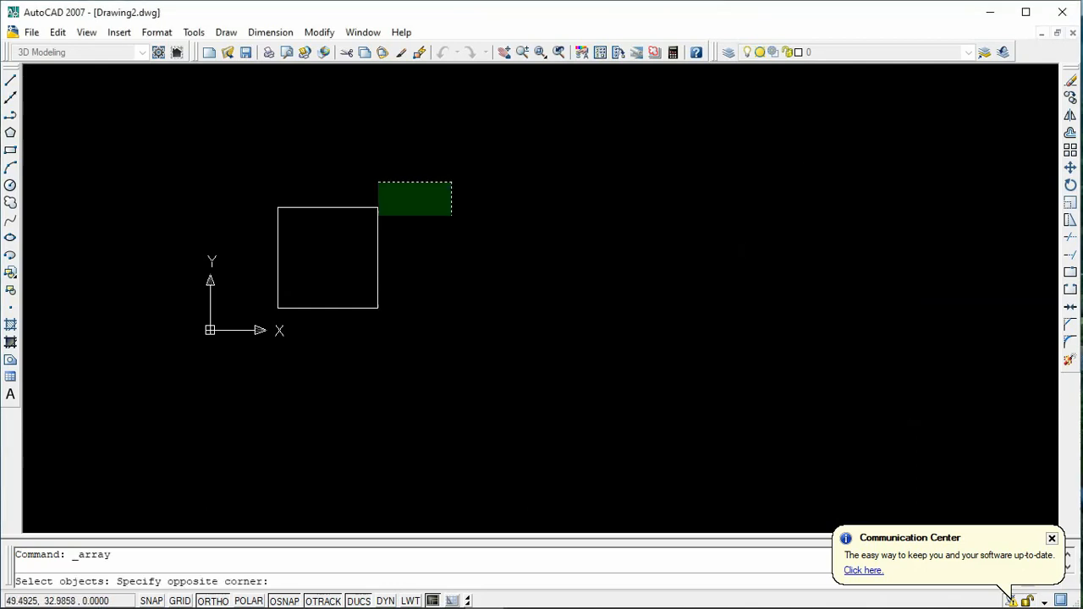
click(251, 372)
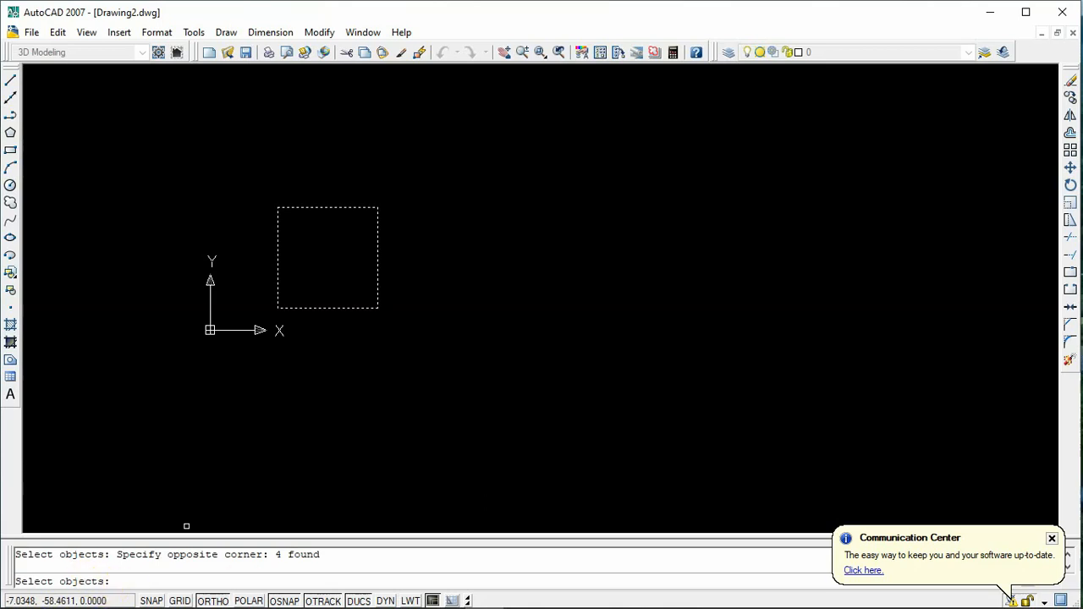
key(Return)
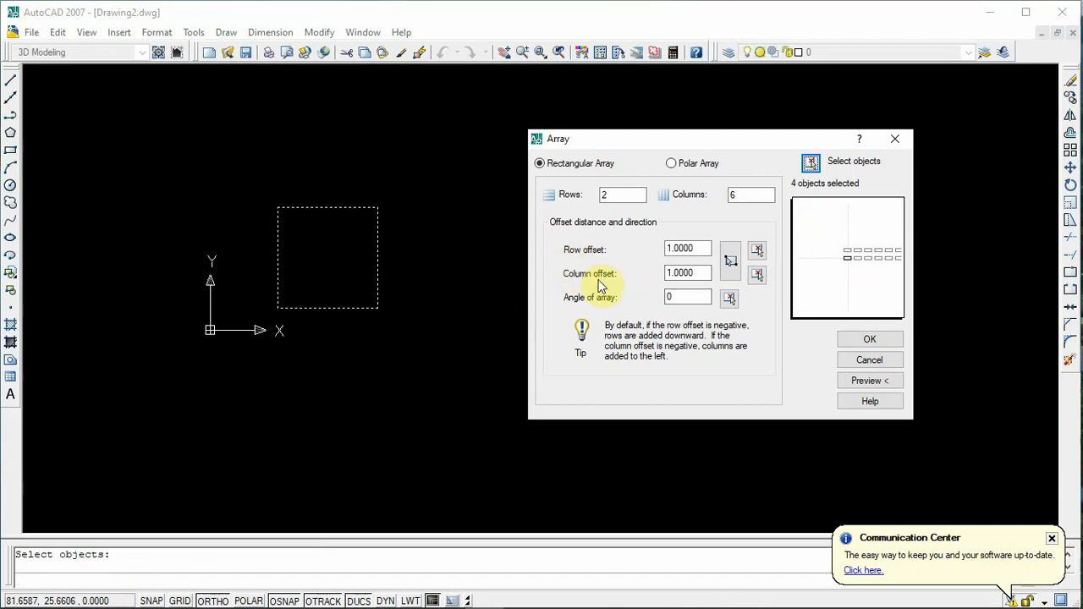
- Set both the row offset and the column offset of the rectangular array to 50
drag(600, 140, 664, 122)
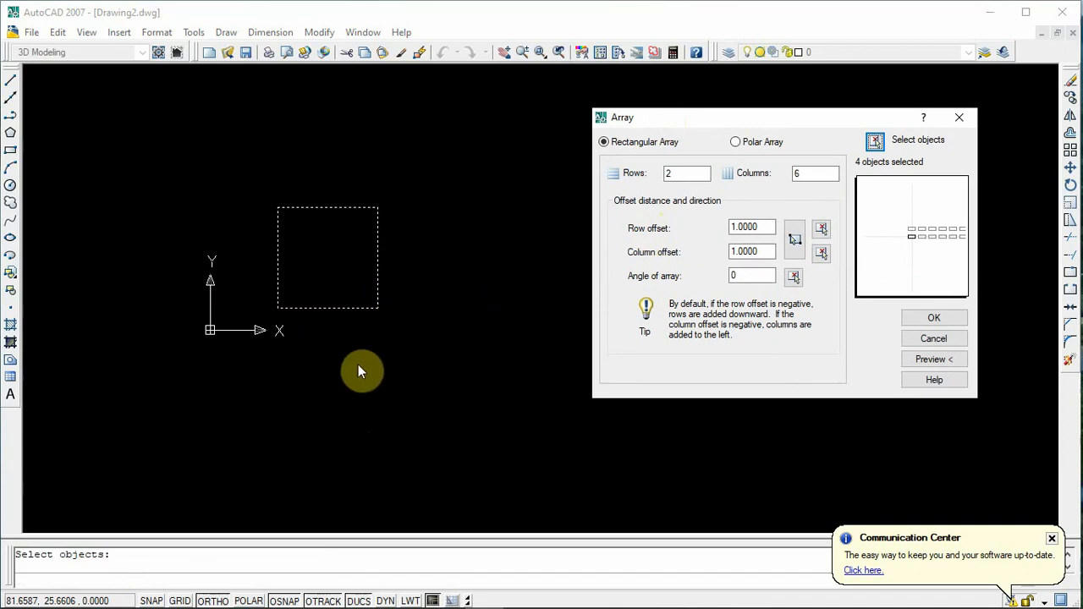
drag(804, 118, 680, 114)
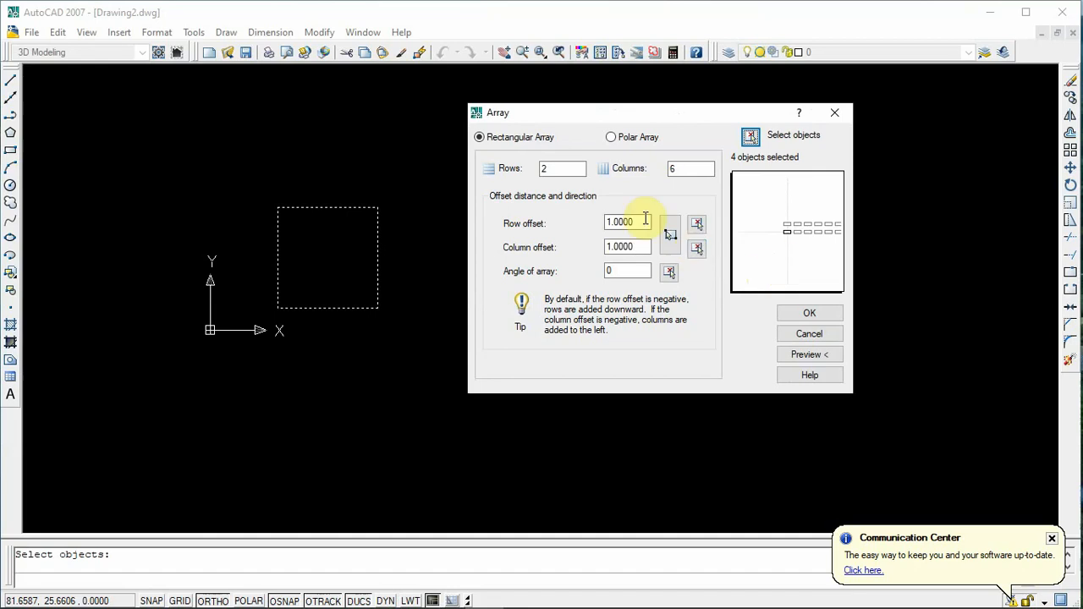
drag(512, 112, 624, 112)
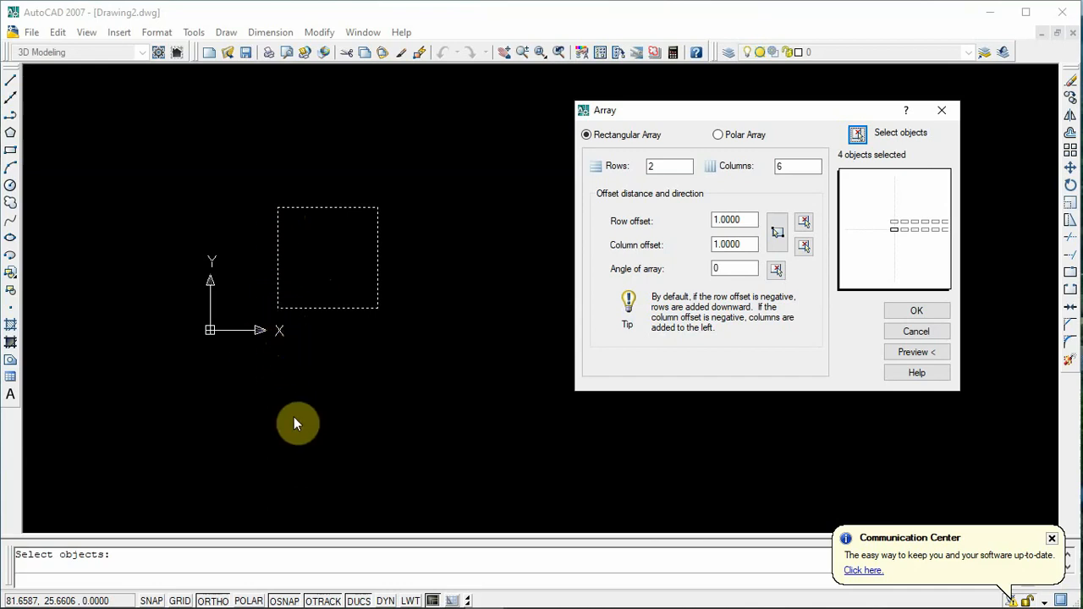
double_click(734, 220)
text(50)
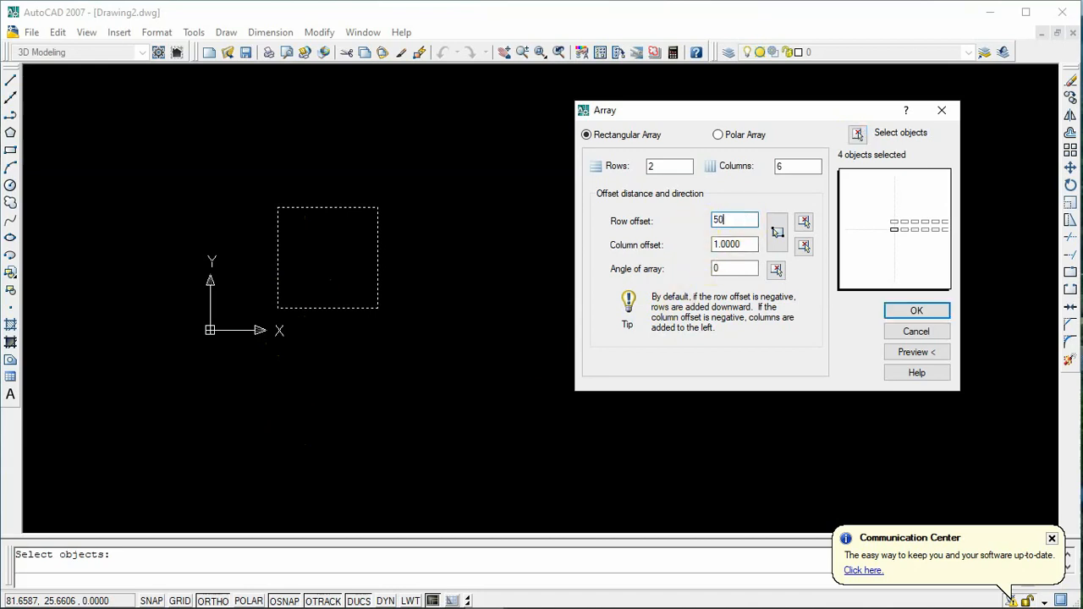
double_click(747, 243)
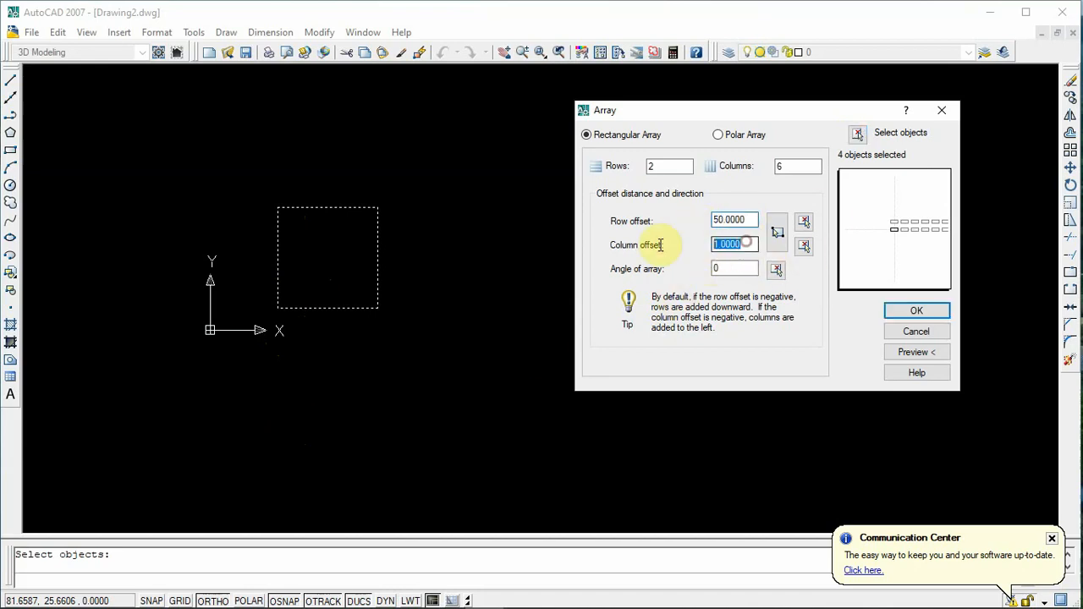
text(5)
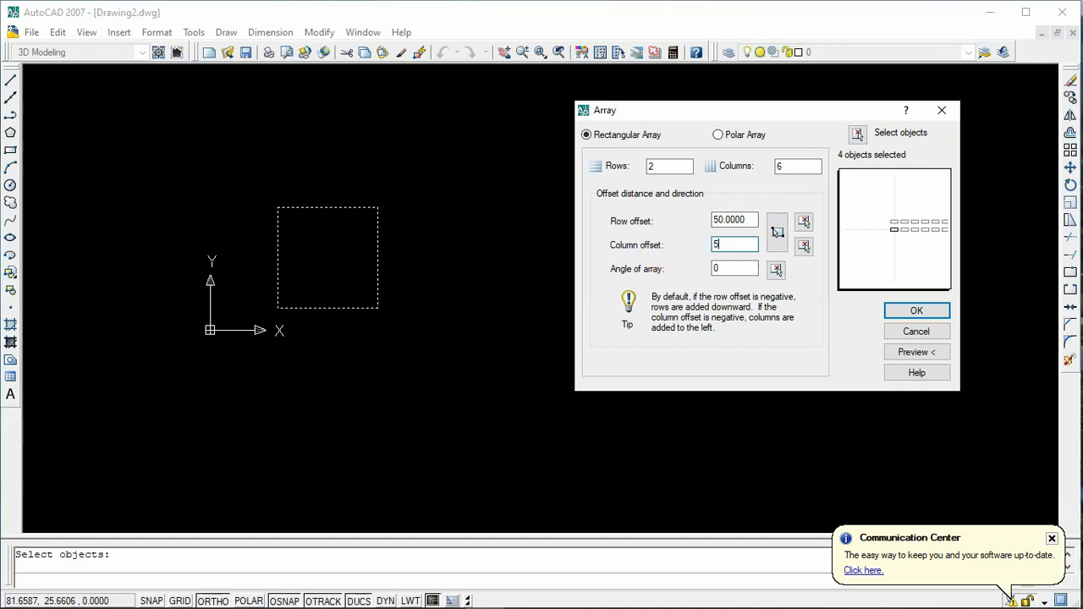
text(0)
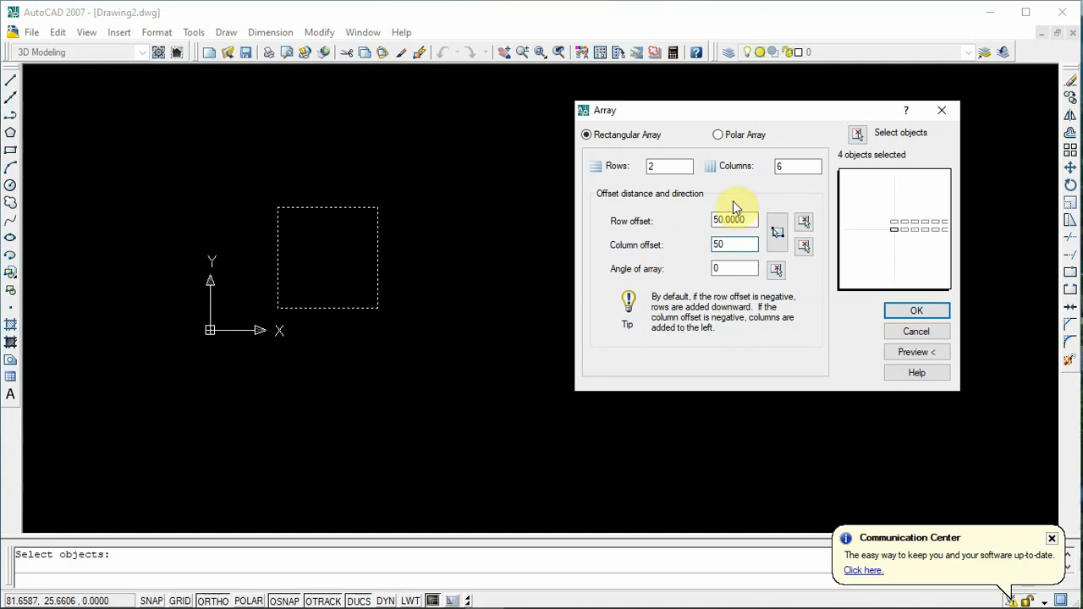
double_click(734, 268)
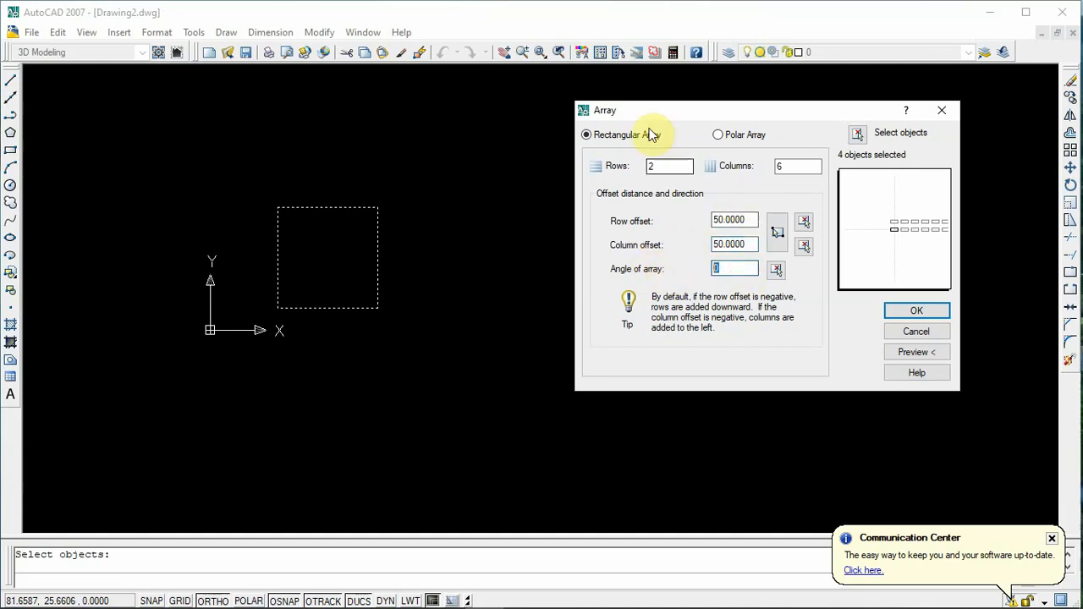
- Preview the 2-row by 6-column array, return to its settings and create the array
drag(648, 111, 550, 116)
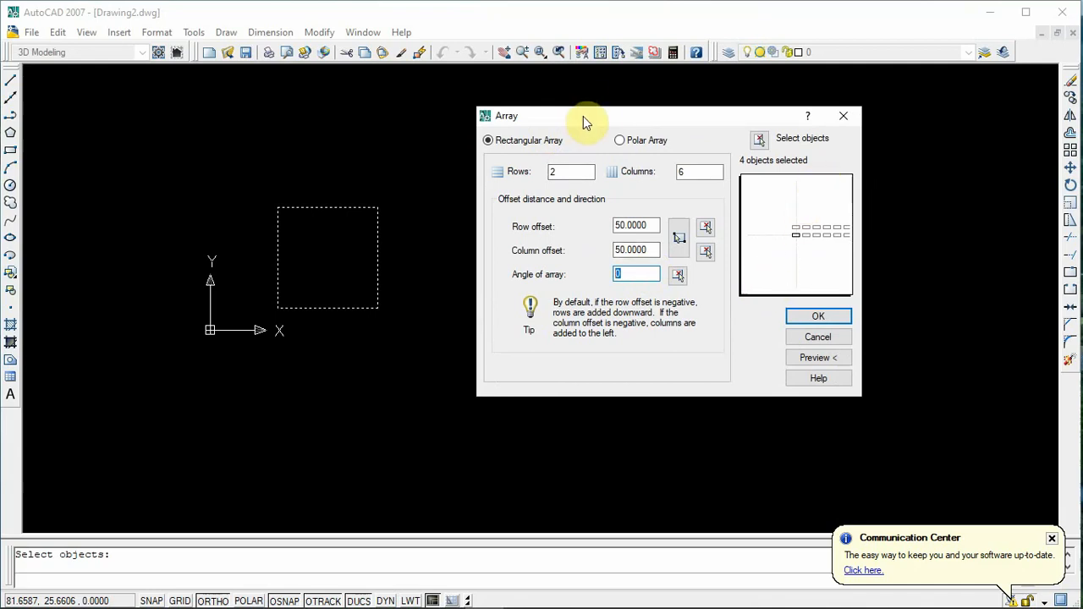
drag(582, 116, 634, 106)
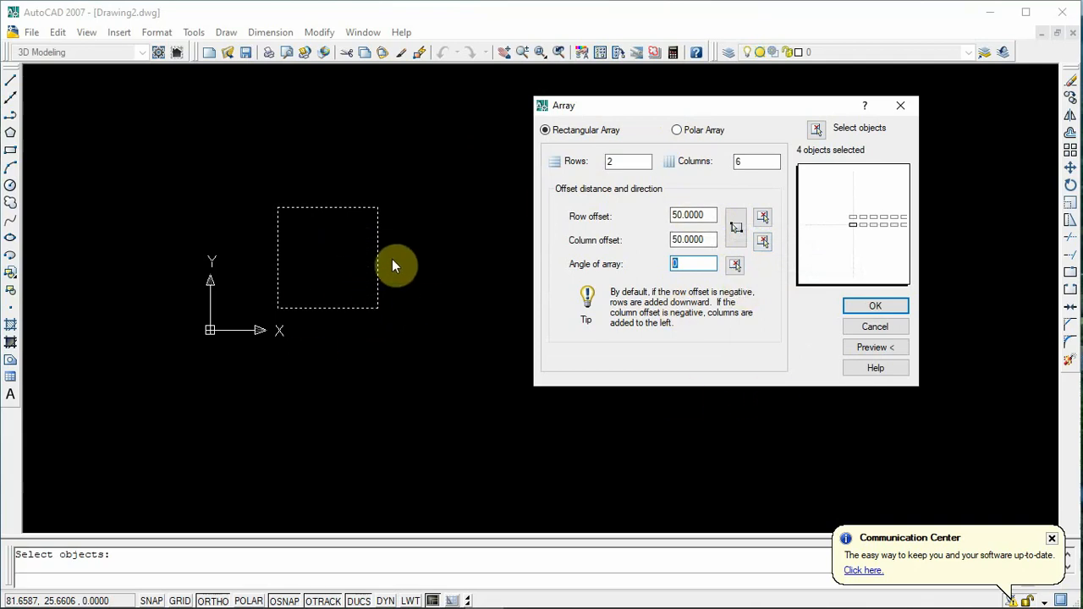
click(858, 348)
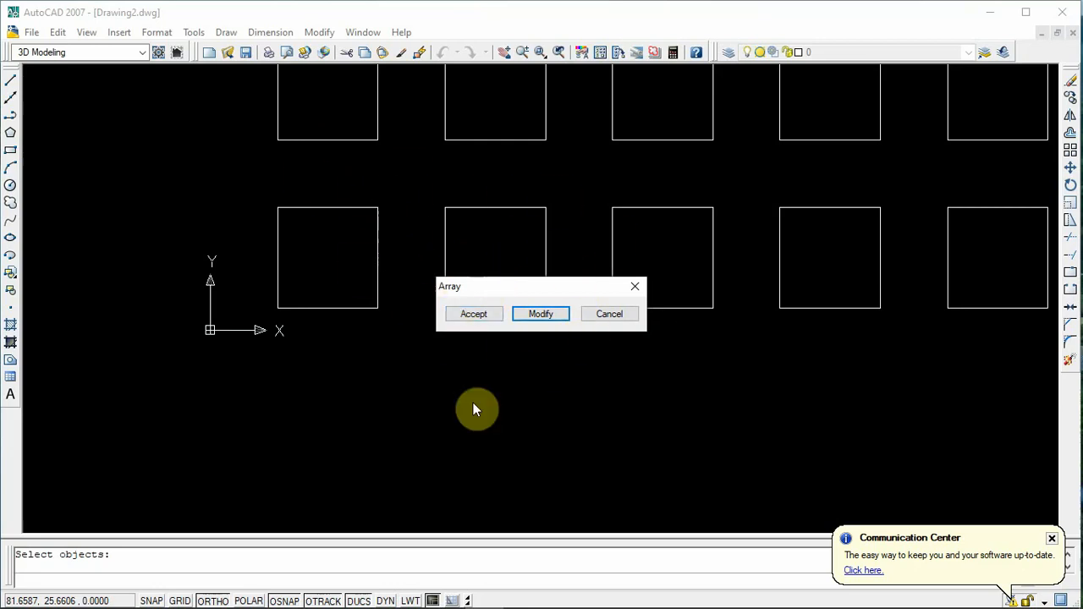
click(539, 314)
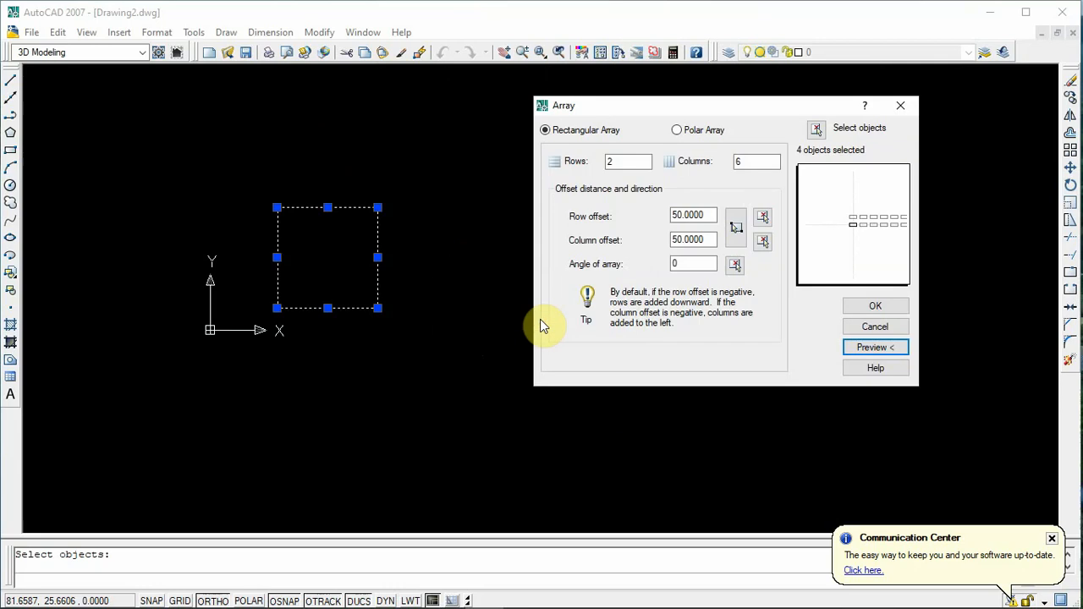
drag(709, 215, 593, 216)
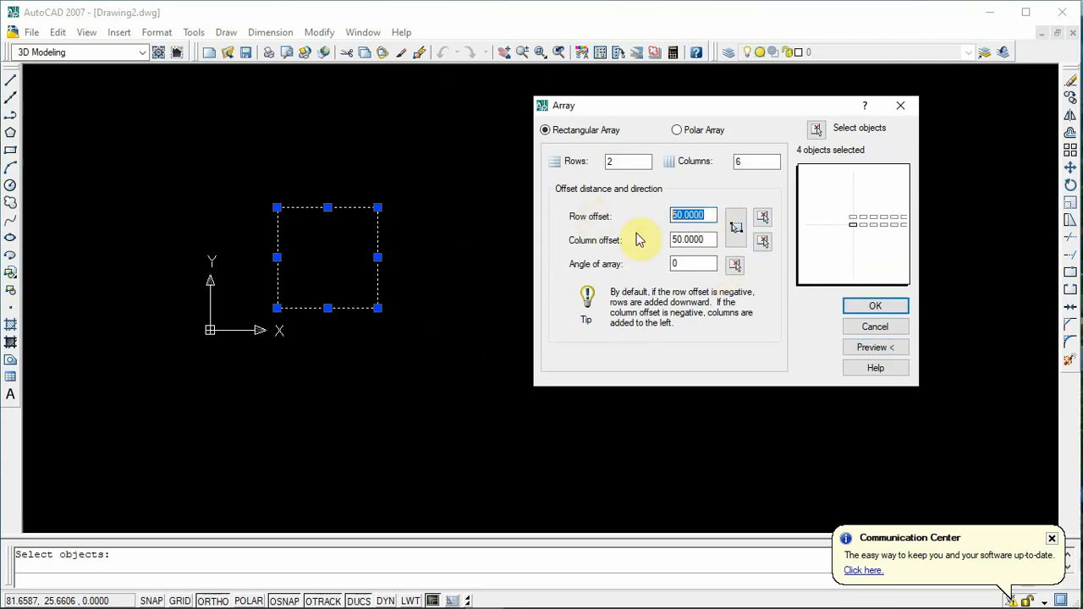
drag(712, 239, 603, 240)
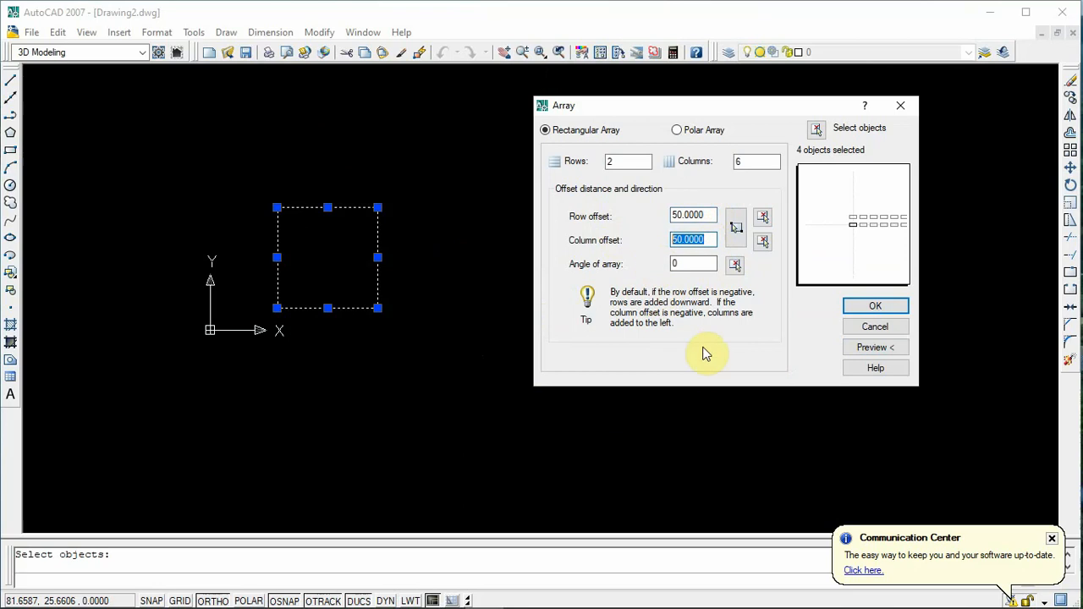
click(854, 306)
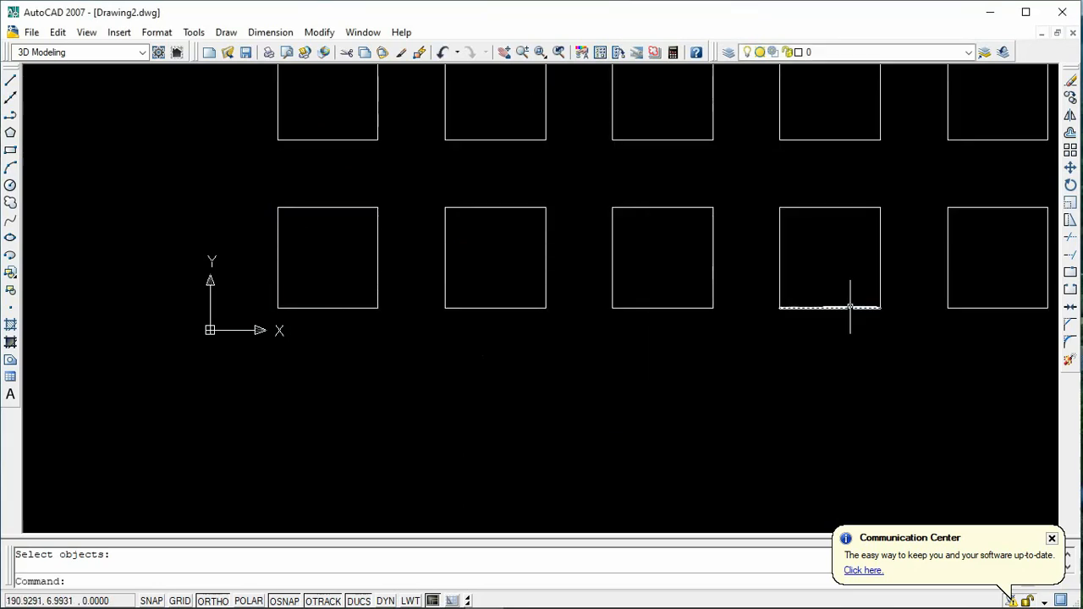
- Bring both rows of arrayed squares fully into view and examine the array's layout
scroll(382, 471, down, 2)
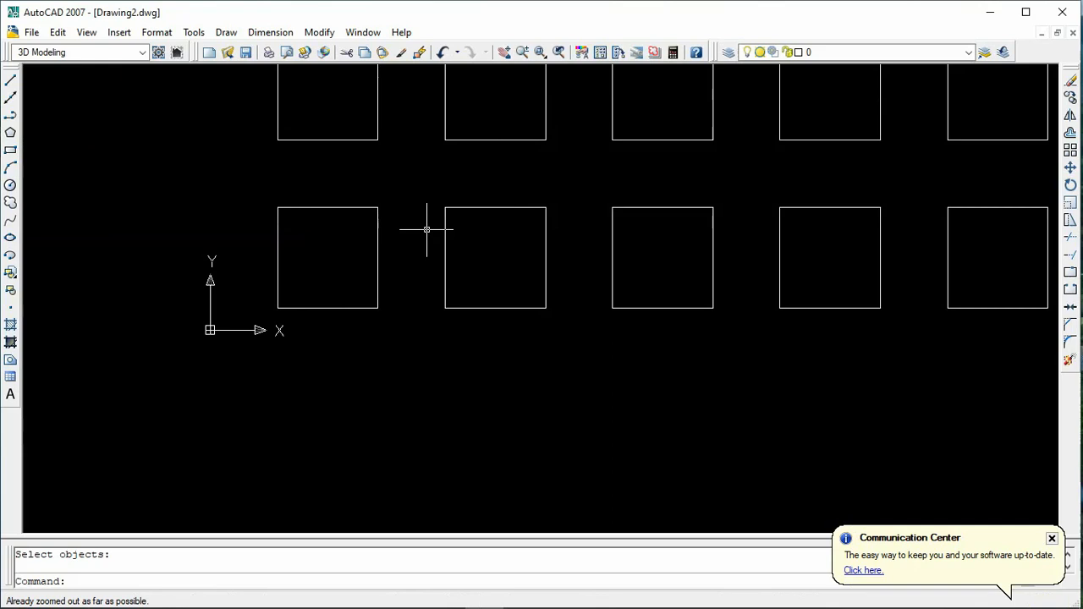
click(425, 188)
right_click(421, 202)
mouse_move(426, 190)
middle_down()
mouse_move(375, 262)
mouse_move(314, 210)
mouse_move(157, 179)
mouse_move(191, 206)
mouse_move(355, 265)
mouse_move(394, 229)
middle_up()
click(401, 187)
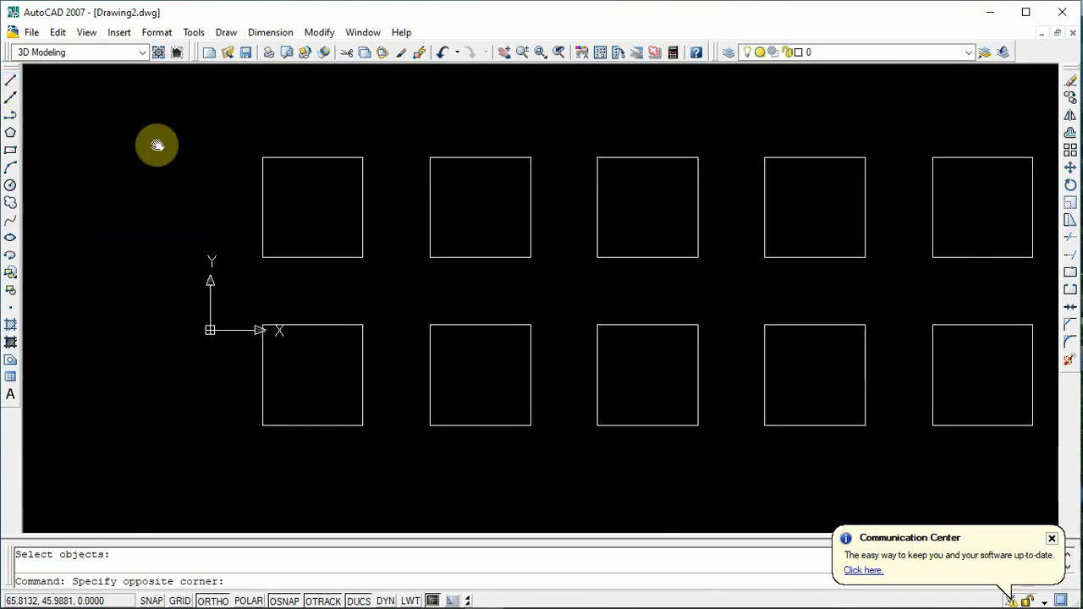
right_click(279, 202)
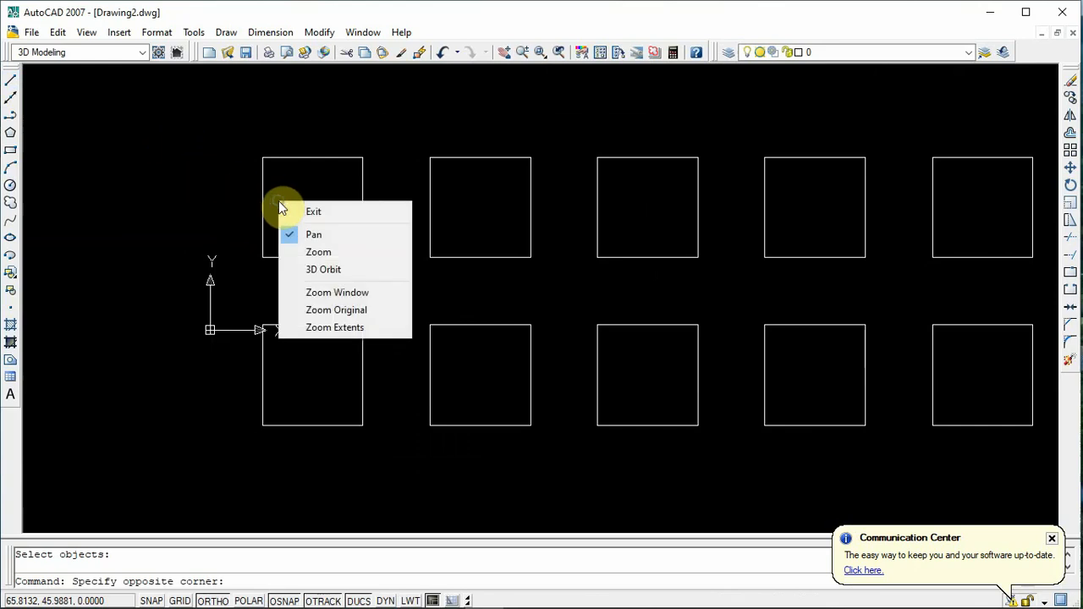
click(292, 235)
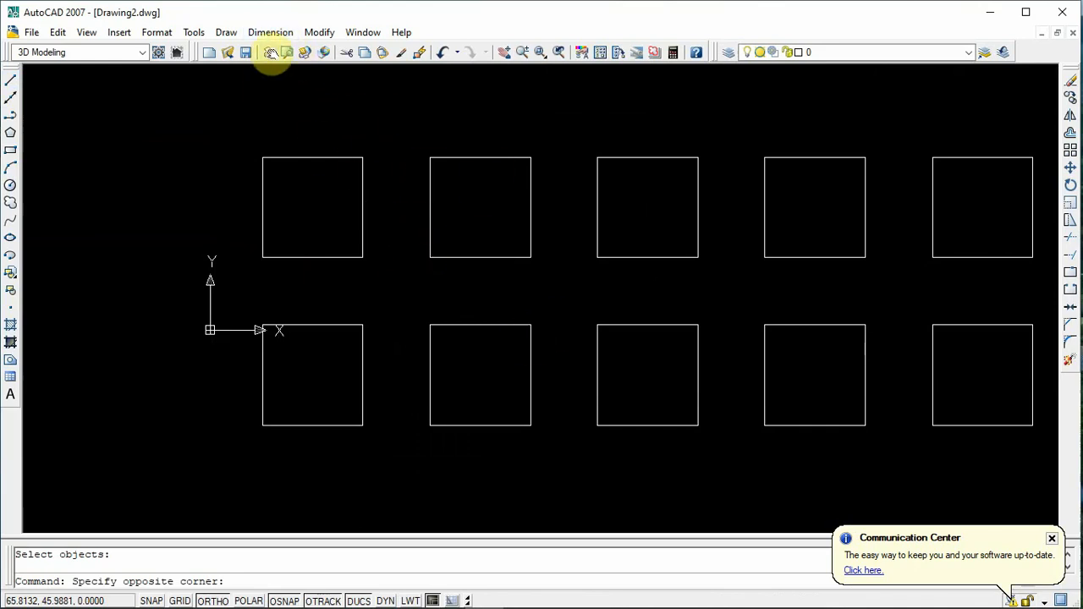
click(276, 33)
click(276, 74)
click(486, 601)
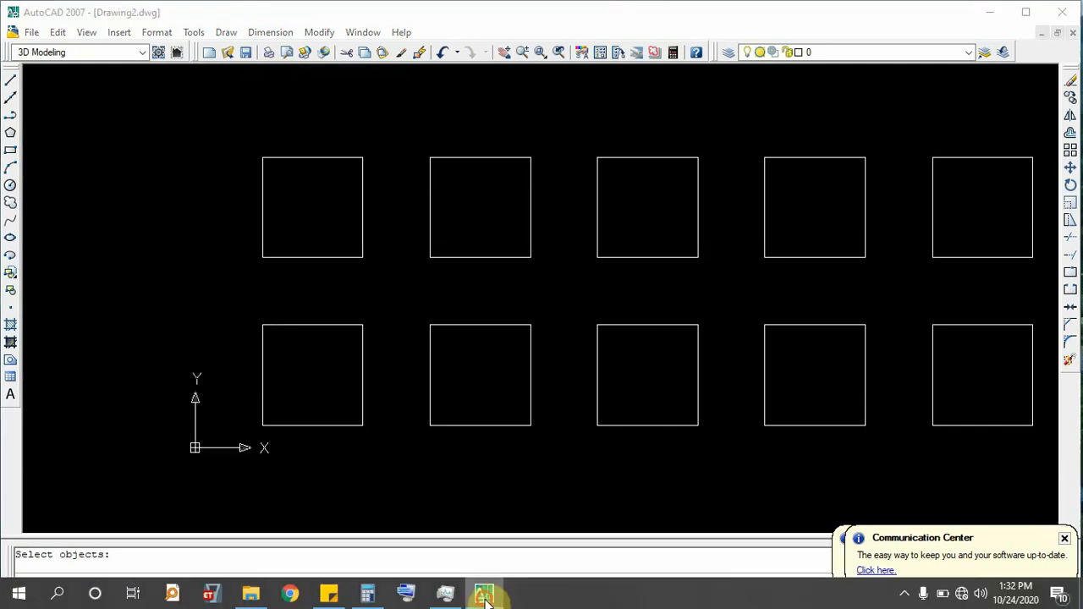
click(485, 597)
click(410, 308)
click(407, 308)
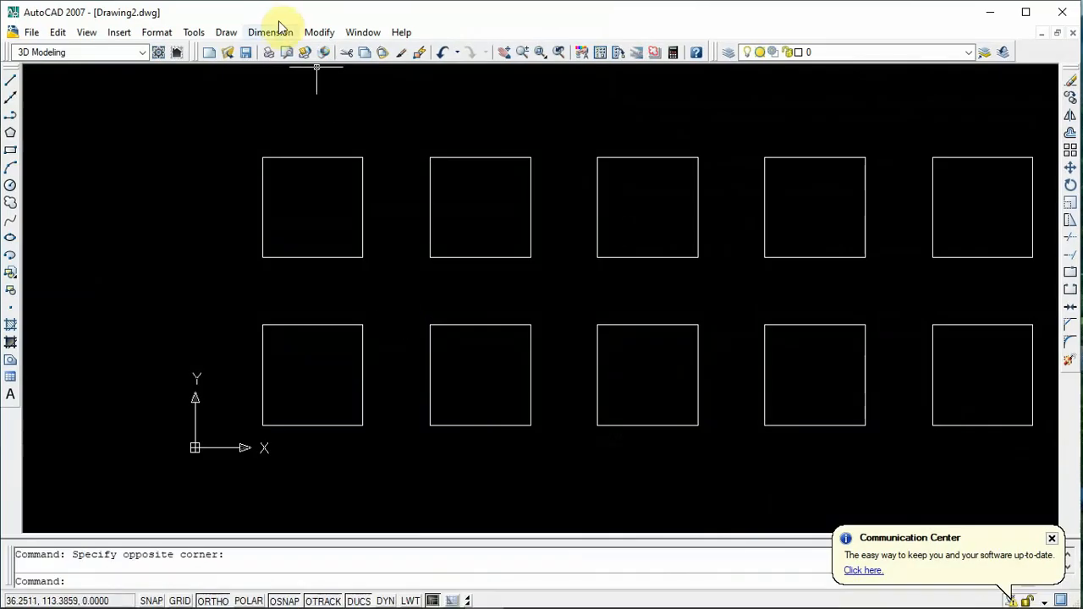
- Add a linear dimension above the horizontal gap between the first two squares of the upper row
click(276, 33)
click(282, 74)
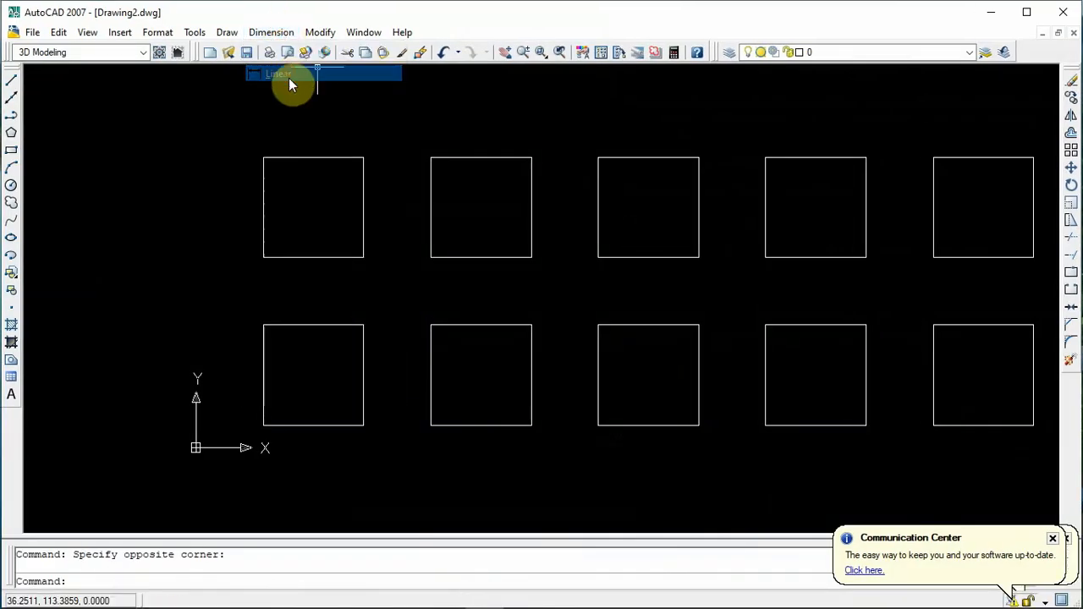
click(363, 157)
click(430, 158)
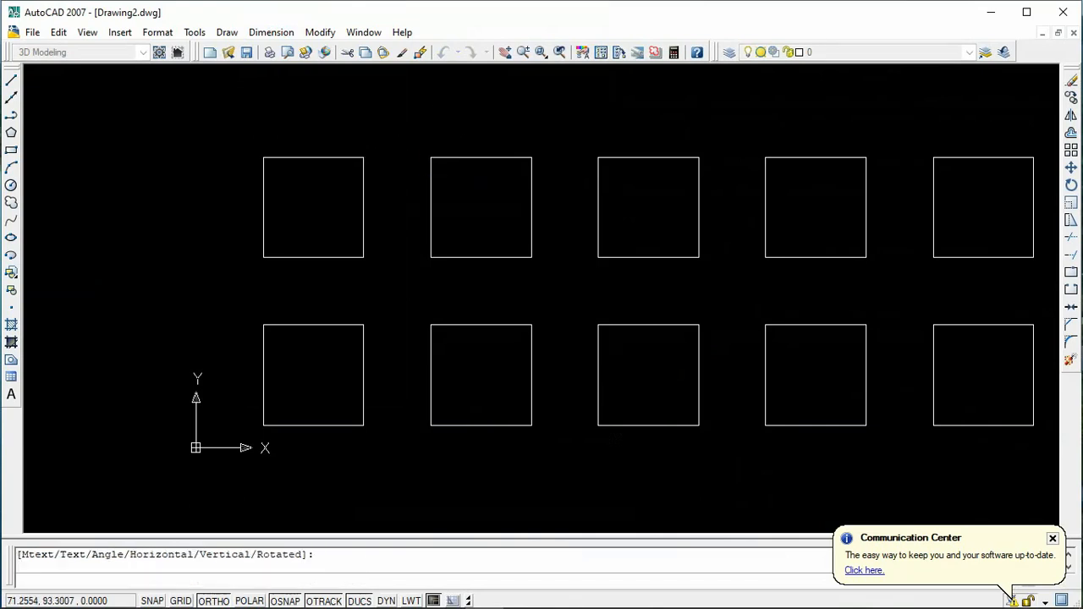
click(391, 132)
scroll(391, 132, up, 8)
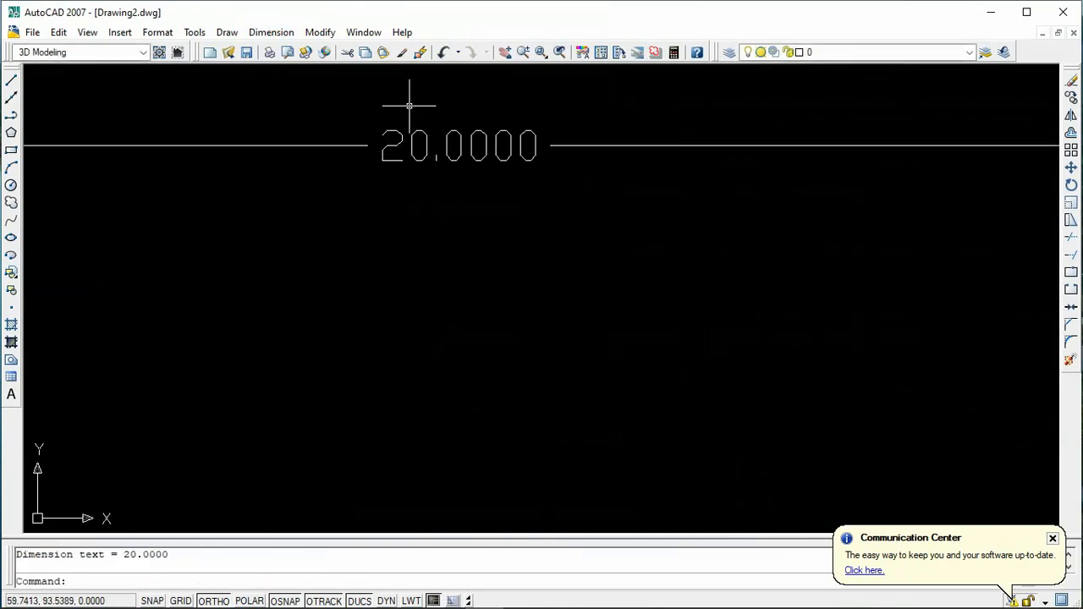
scroll(473, 128, down, 8)
- Add a vertical linear dimension for the gap between the two rows, placed to the left of the first column
right_click(334, 115)
click(351, 117)
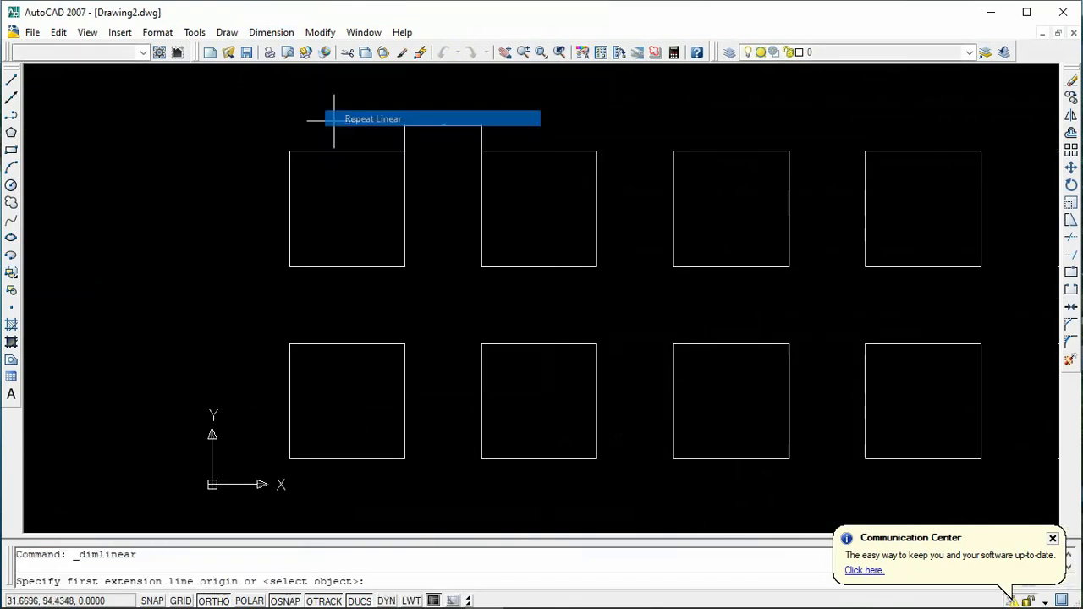
click(289, 266)
click(290, 344)
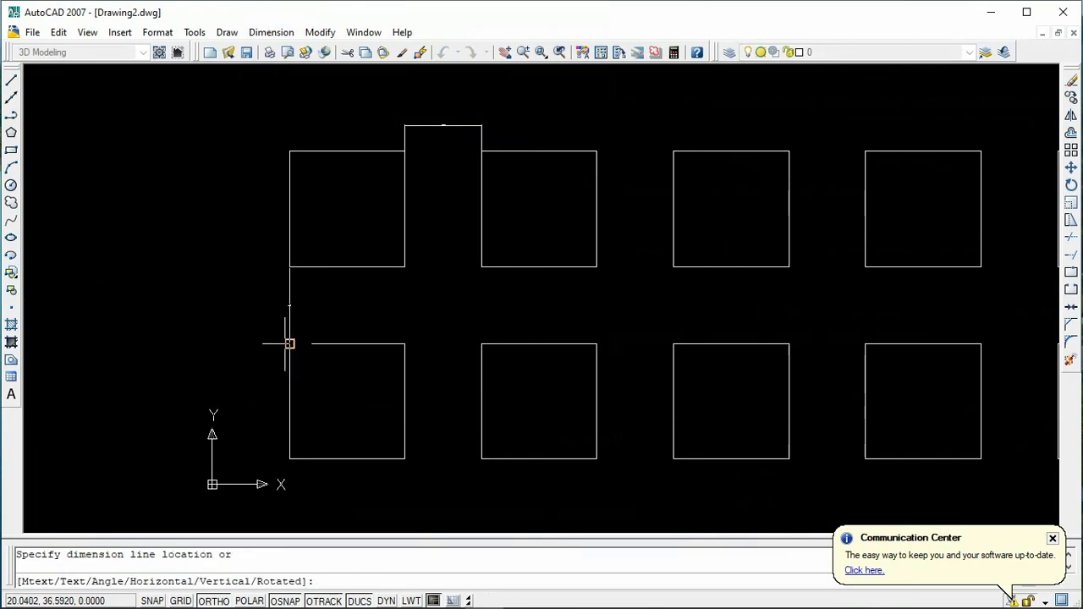
click(243, 323)
scroll(237, 324, up, 5)
scroll(237, 305, down, 8)
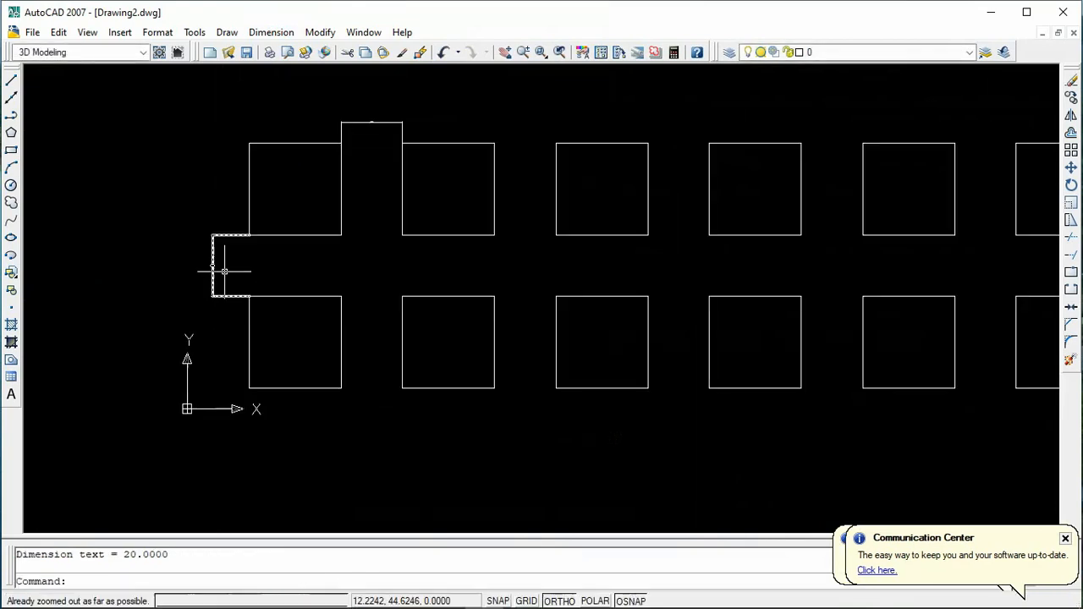
scroll(308, 102, up, 2)
scroll(327, 155, down, 1)
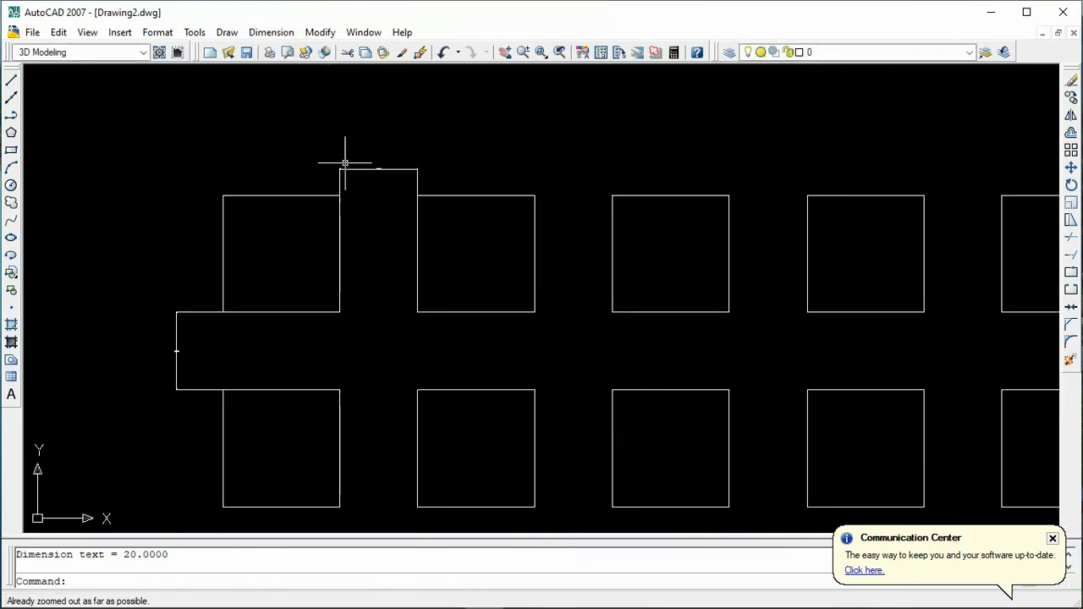
- Replace the horizontal gap dimension with a linear dimension between the upper-left corners of the upper row's first two squares
click(364, 169)
key(Delete)
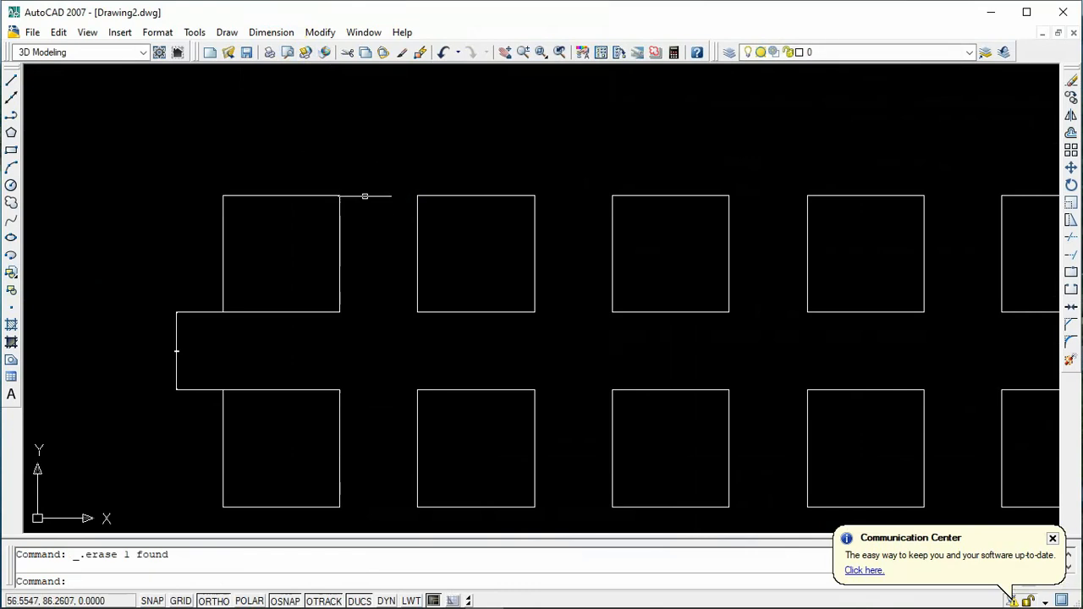
click(271, 32)
click(278, 72)
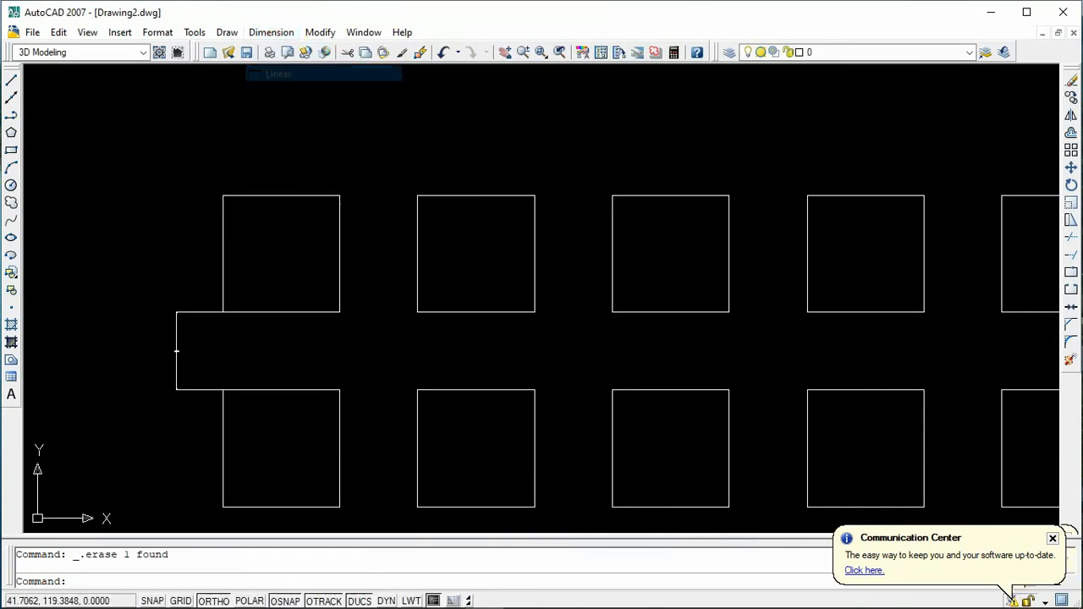
click(223, 195)
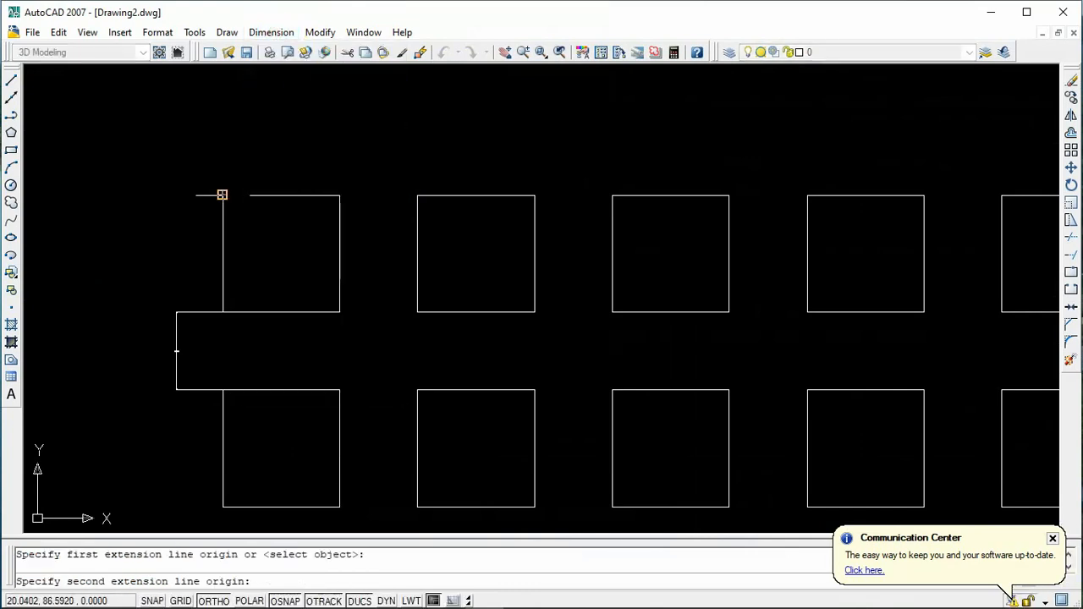
click(417, 196)
click(423, 158)
scroll(321, 155, up, 5)
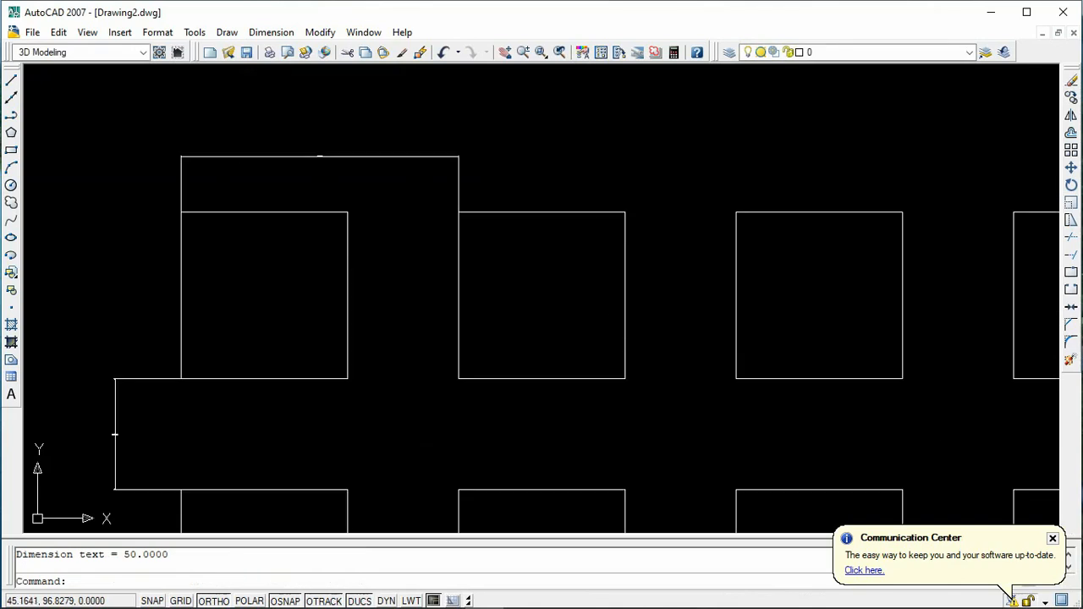
- Delete the vertical dimension that measures the gap between the two rows of squares
scroll(389, 162, down, 5)
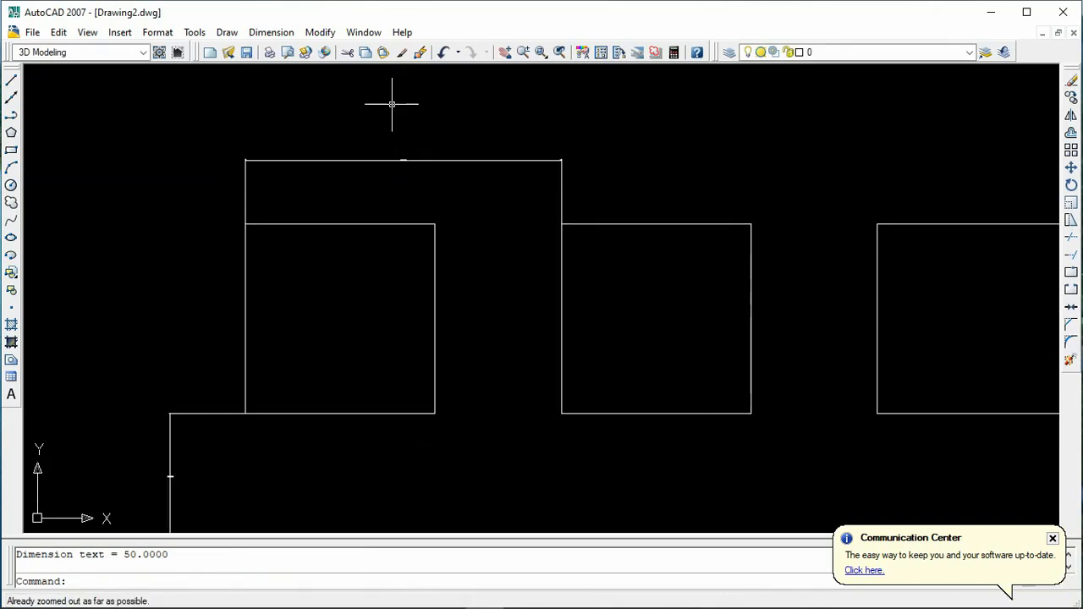
scroll(347, 343, down, 3)
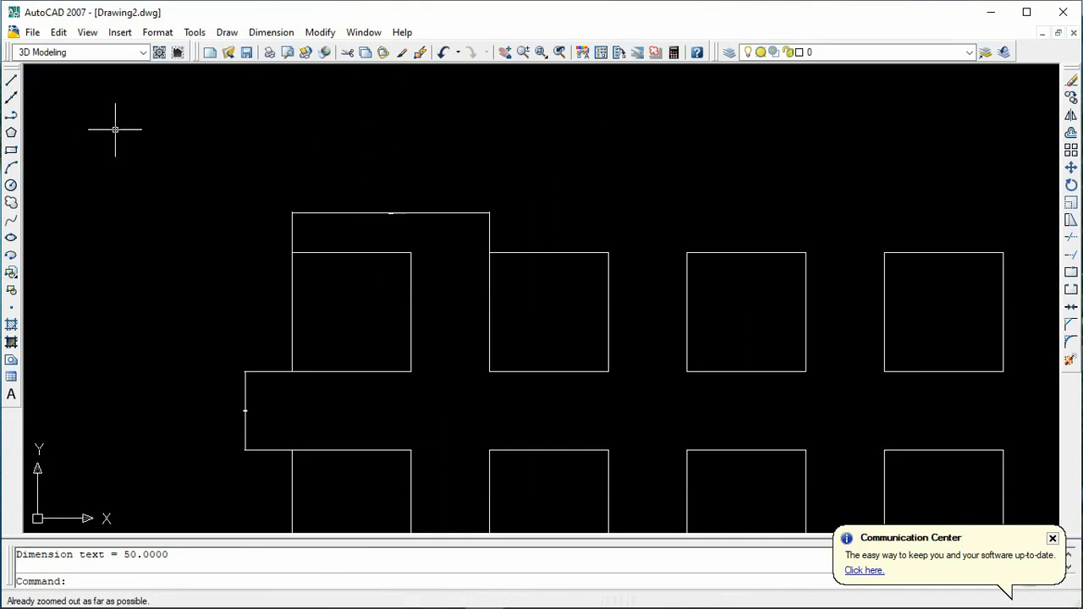
click(88, 32)
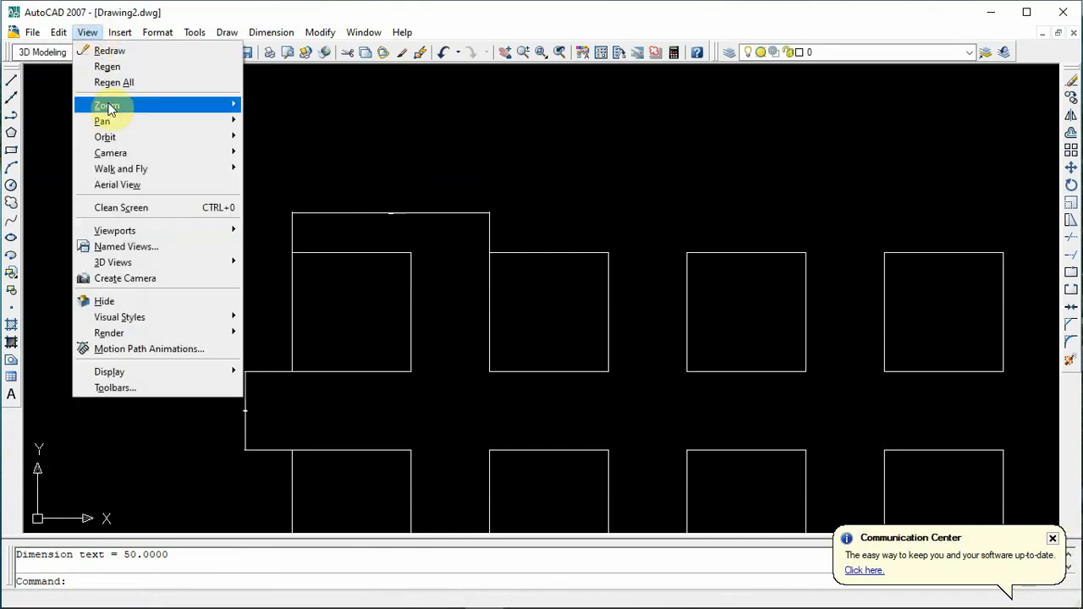
mouse_move(109, 105)
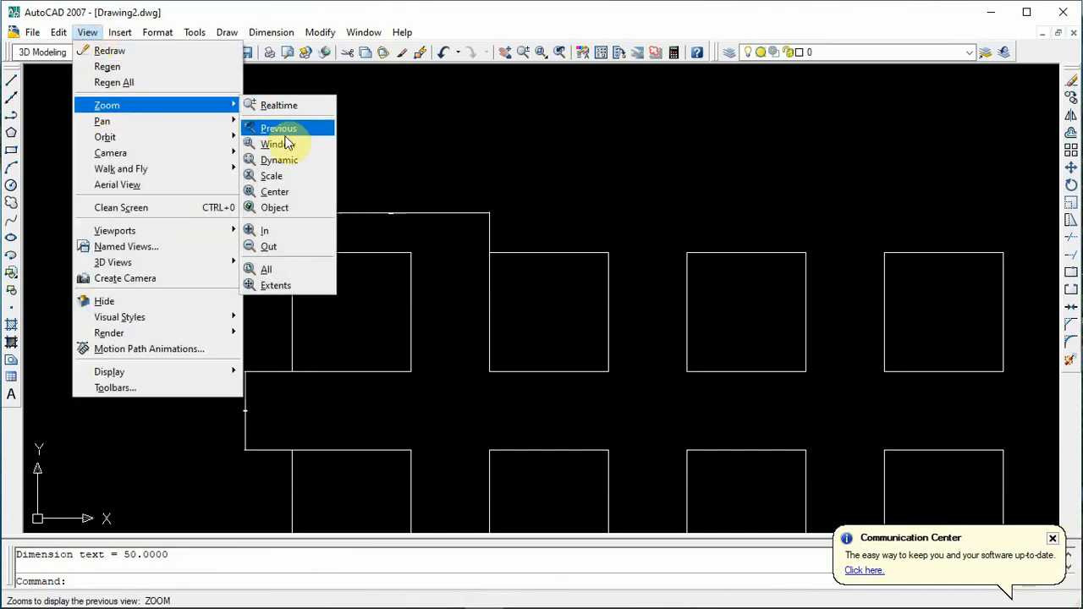
click(304, 291)
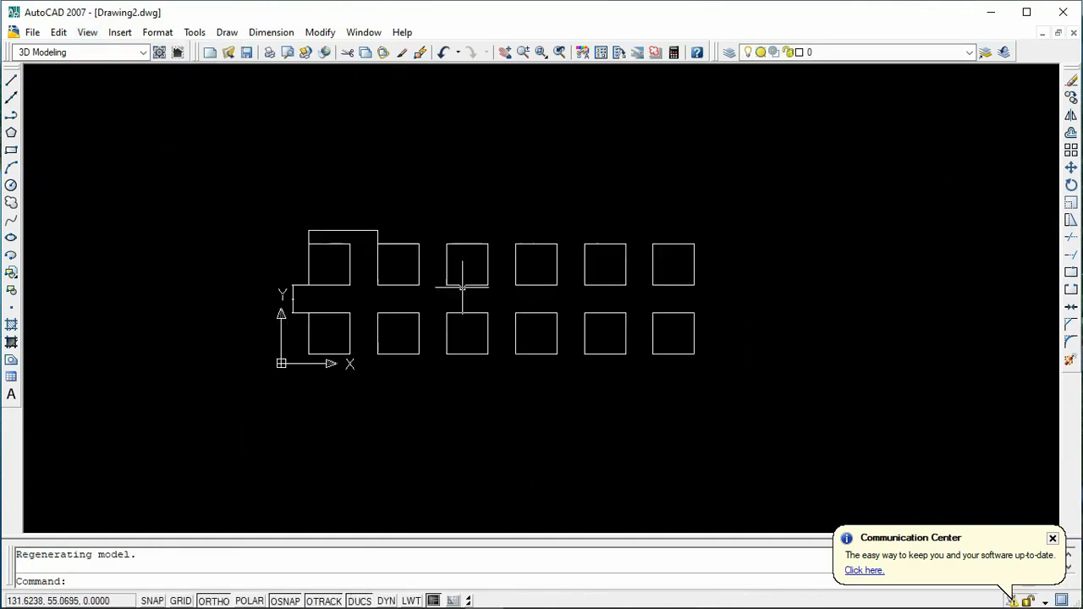
scroll(309, 340, up, 3)
click(290, 218)
click(252, 280)
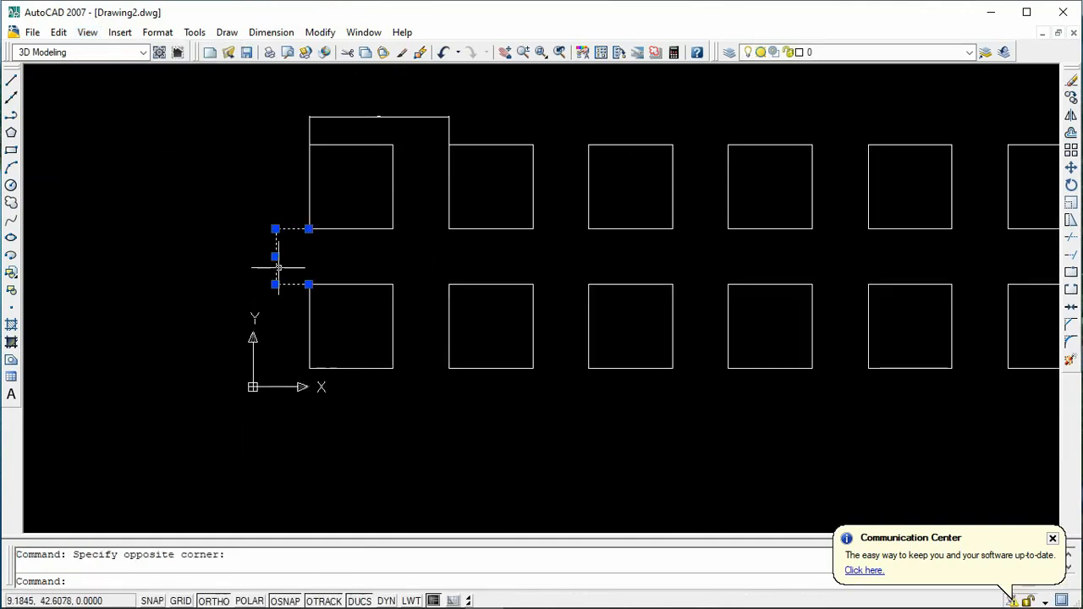
key(Delete)
- Add a vertical linear dimension between the upper-left corners of the first column's two squares, placed to their left
click(275, 32)
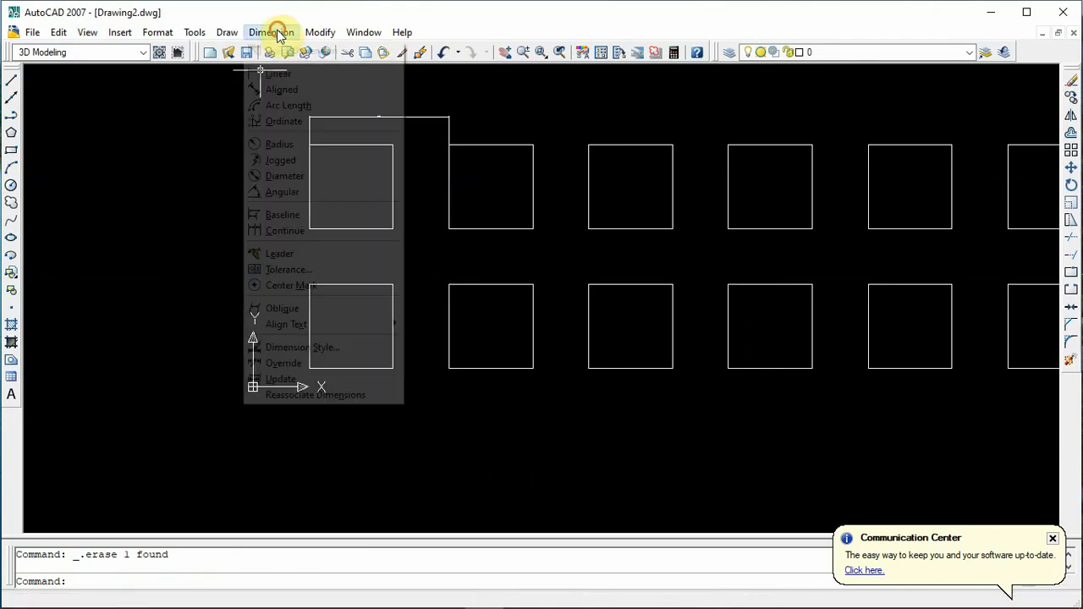
click(275, 73)
click(308, 144)
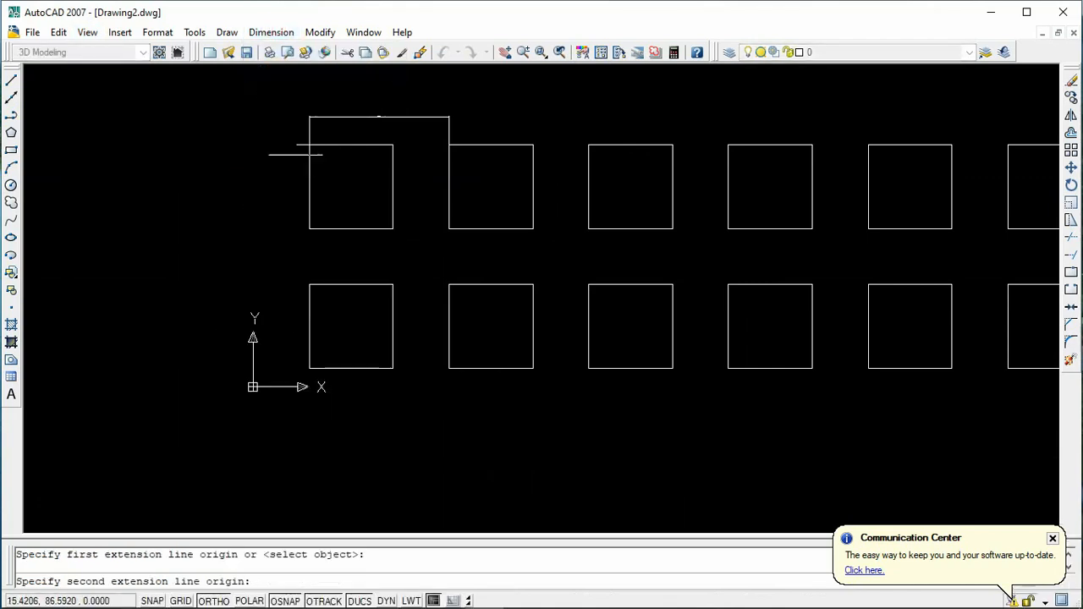
click(308, 284)
click(280, 278)
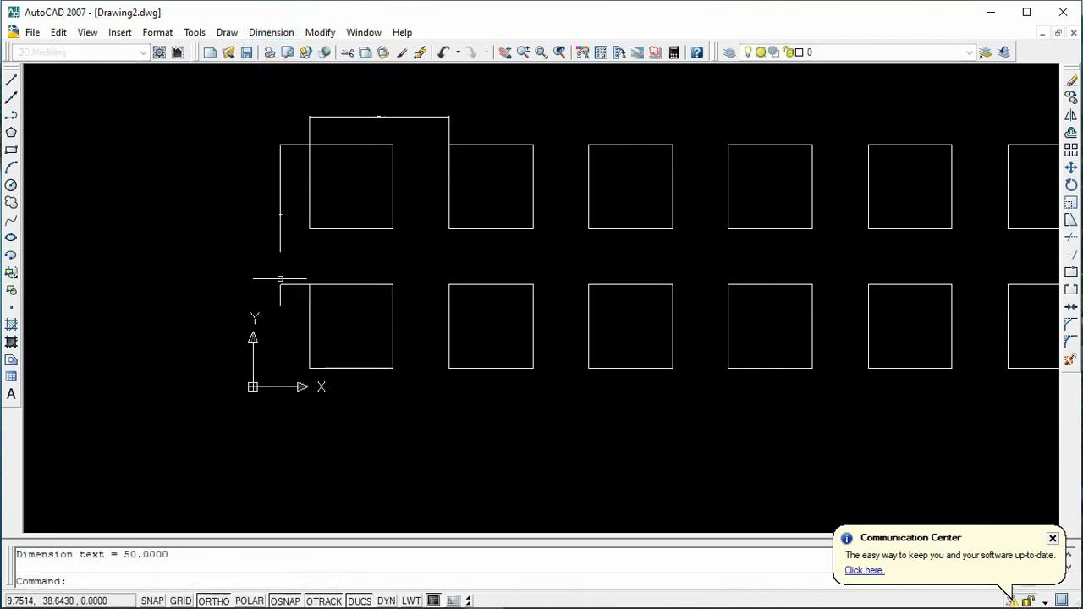
- Erase all the arrayed squares together with both dimensions
scroll(280, 279, up, 4)
scroll(280, 229, down, 4)
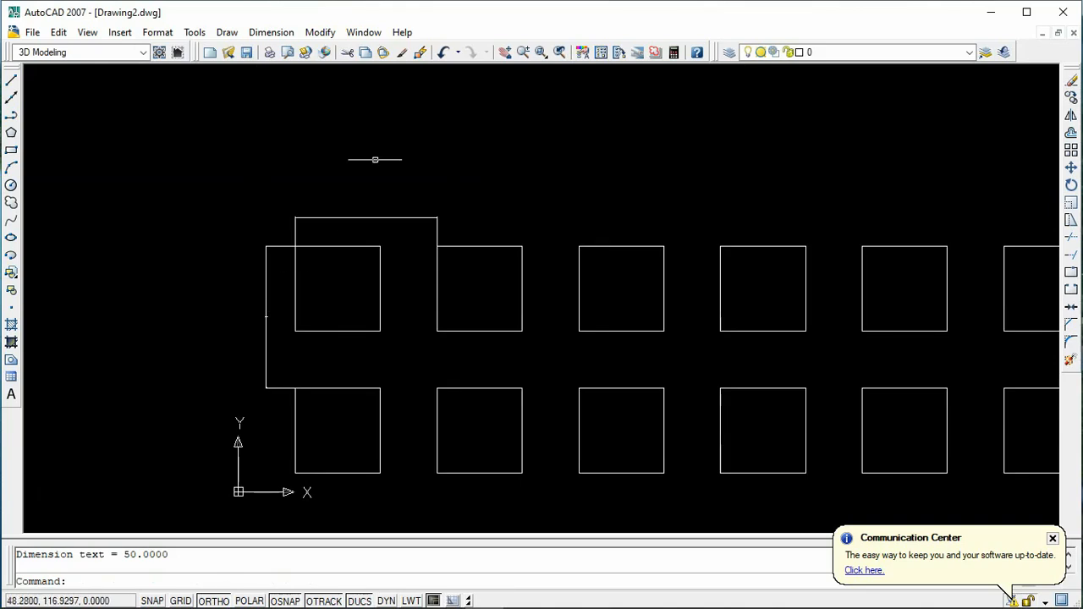
scroll(375, 159, down, 4)
scroll(411, 158, up, 5)
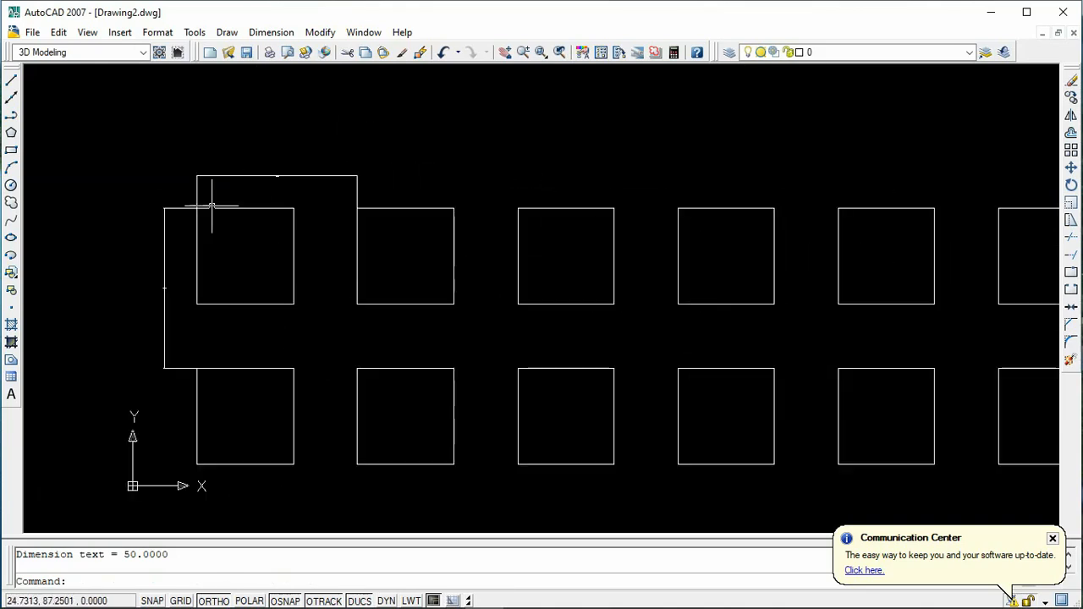
scroll(334, 158, down, 4)
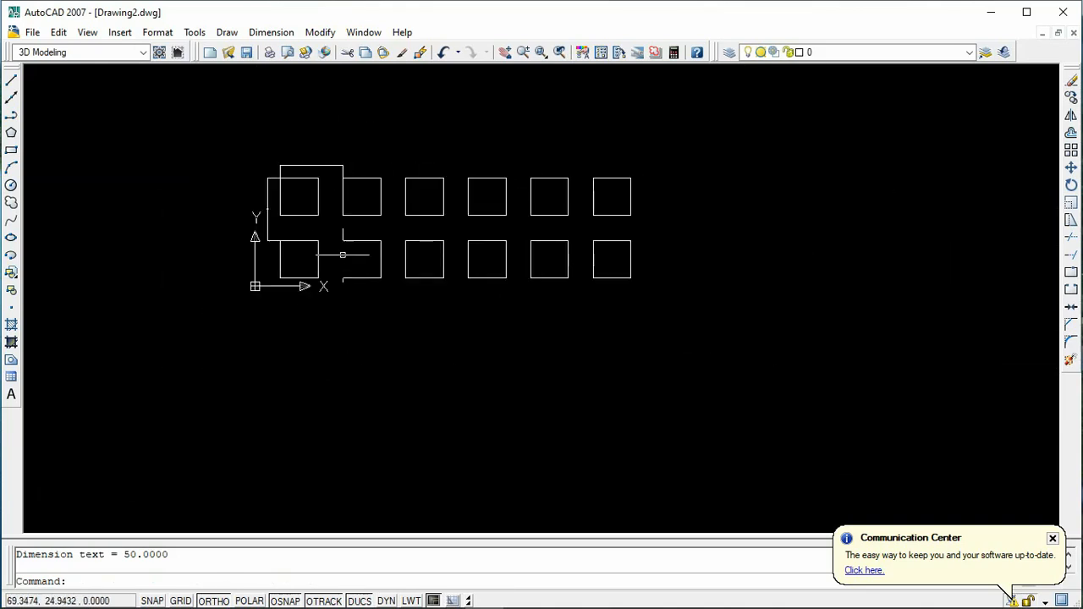
scroll(486, 192, up, 2)
click(754, 138)
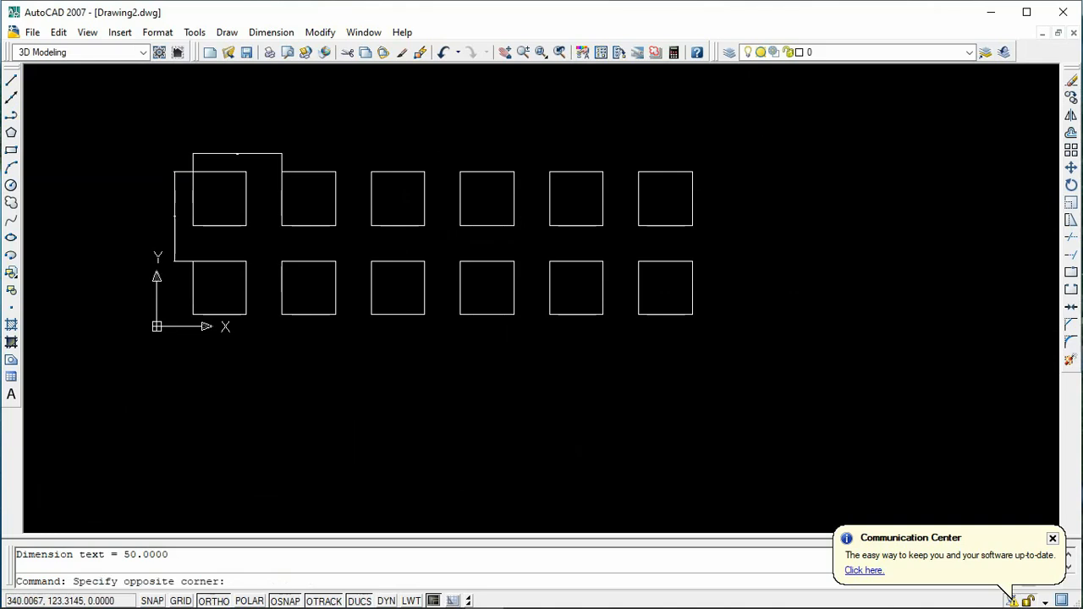
click(118, 418)
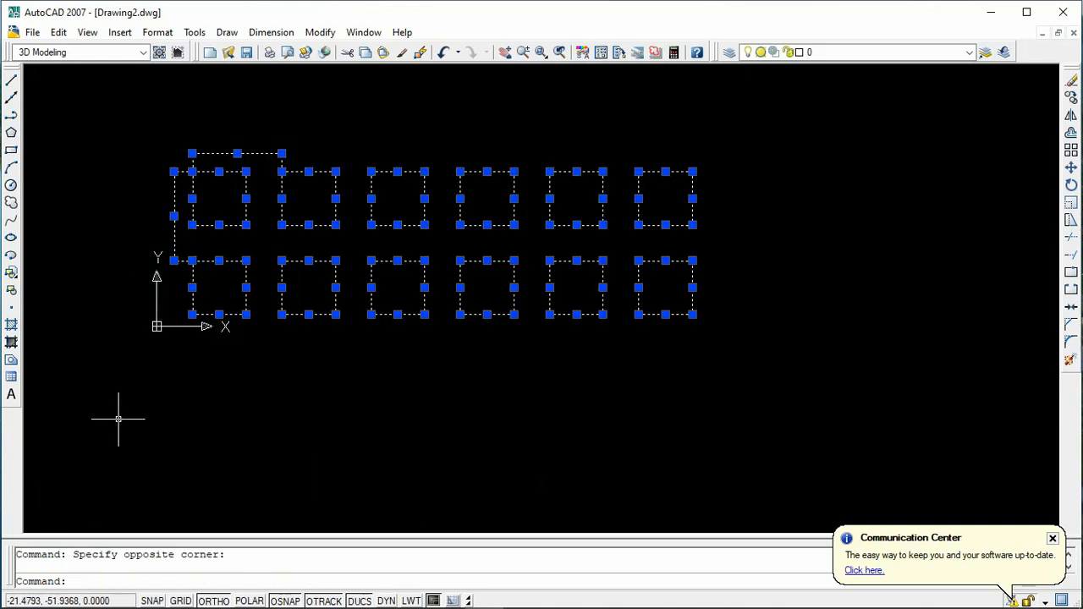
key(Delete)
- Draw a circle in the empty drawing area
scroll(251, 289, up, 4)
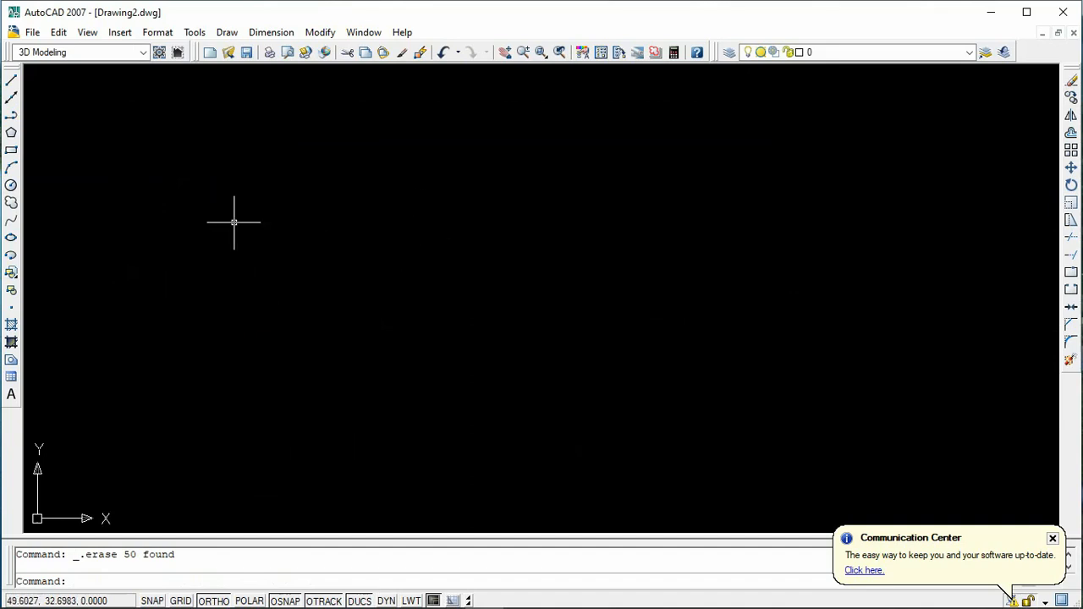
click(11, 186)
click(382, 249)
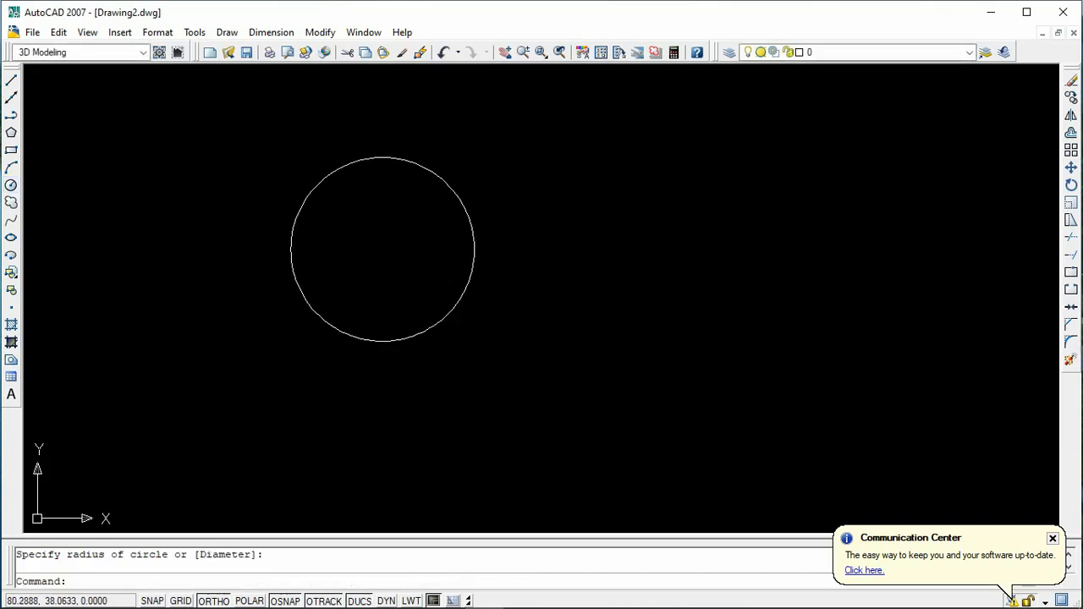
- Draw a horizontal line from the circle's center out to the right, extending past the circle's edge
click(12, 83)
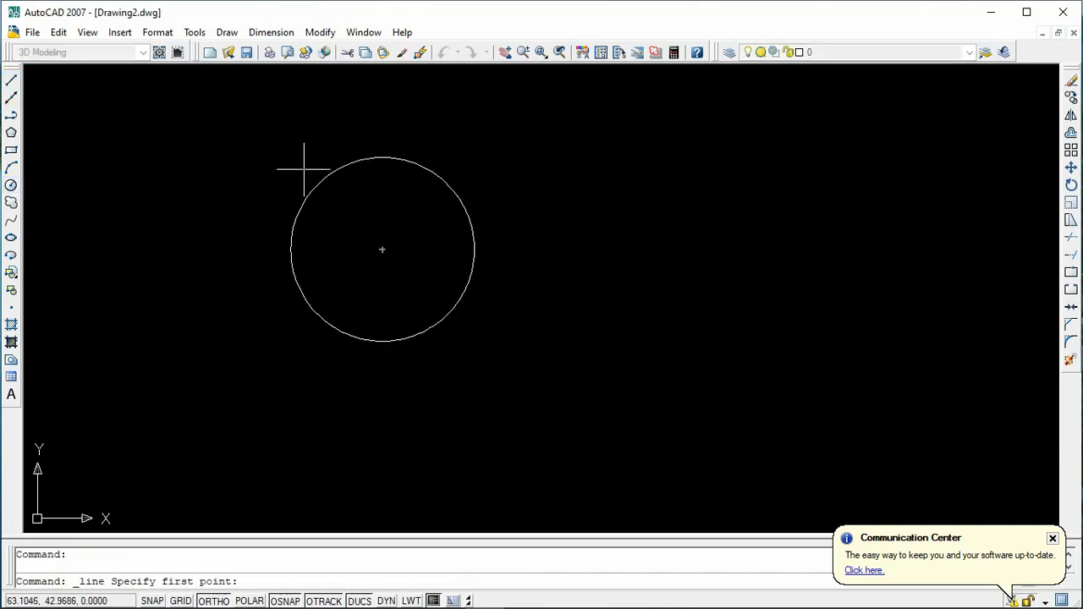
click(382, 249)
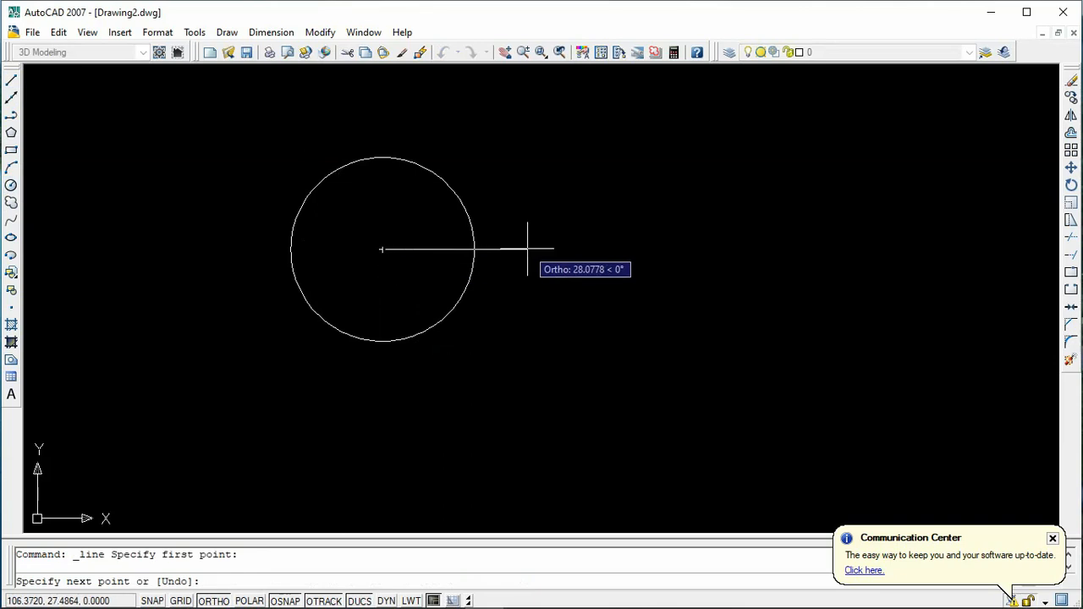
click(522, 244)
right_click(551, 249)
click(551, 249)
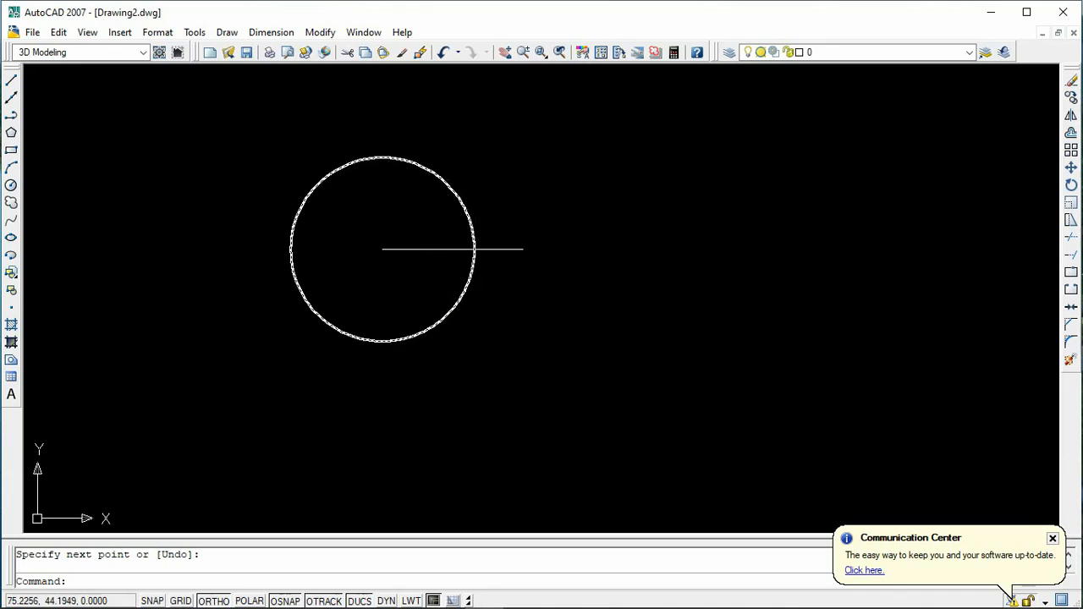
- Start a polar array and pick the circle's center as the array's center point
click(320, 33)
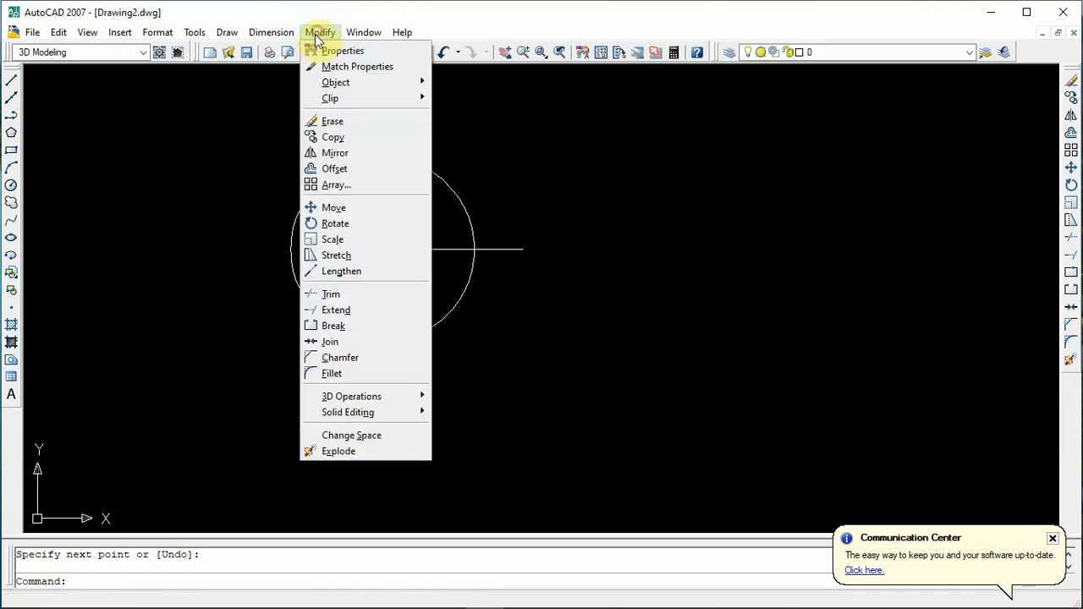
click(343, 186)
drag(404, 171, 663, 144)
click(753, 169)
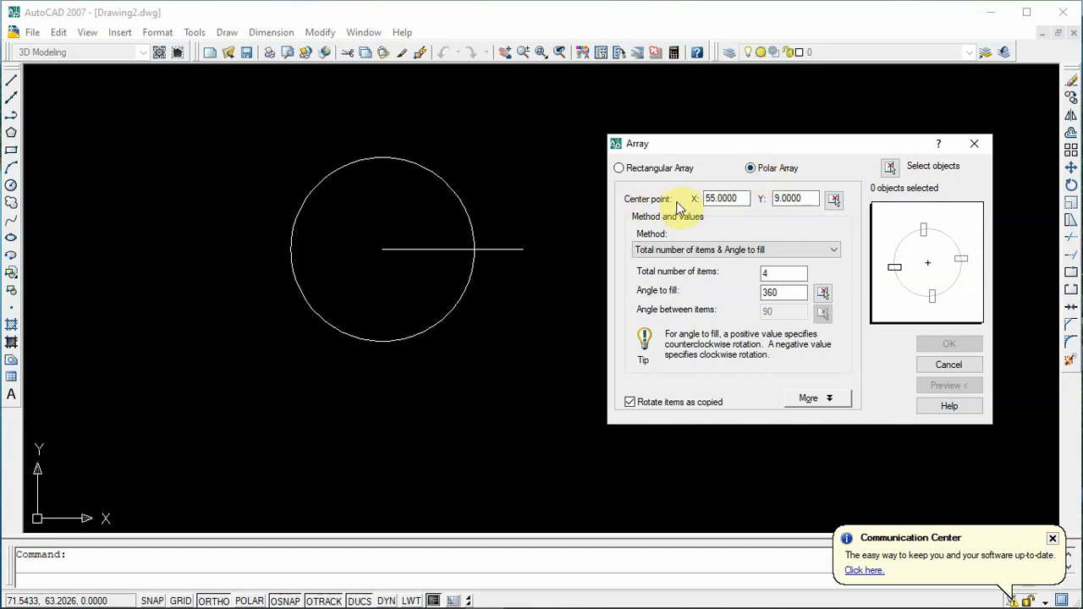
double_click(721, 198)
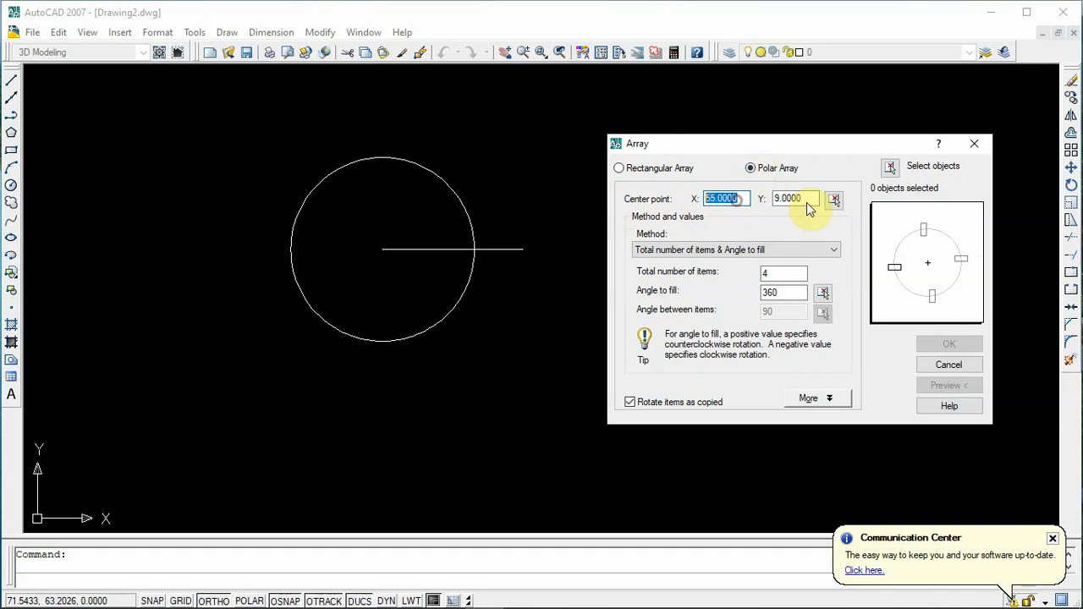
double_click(796, 198)
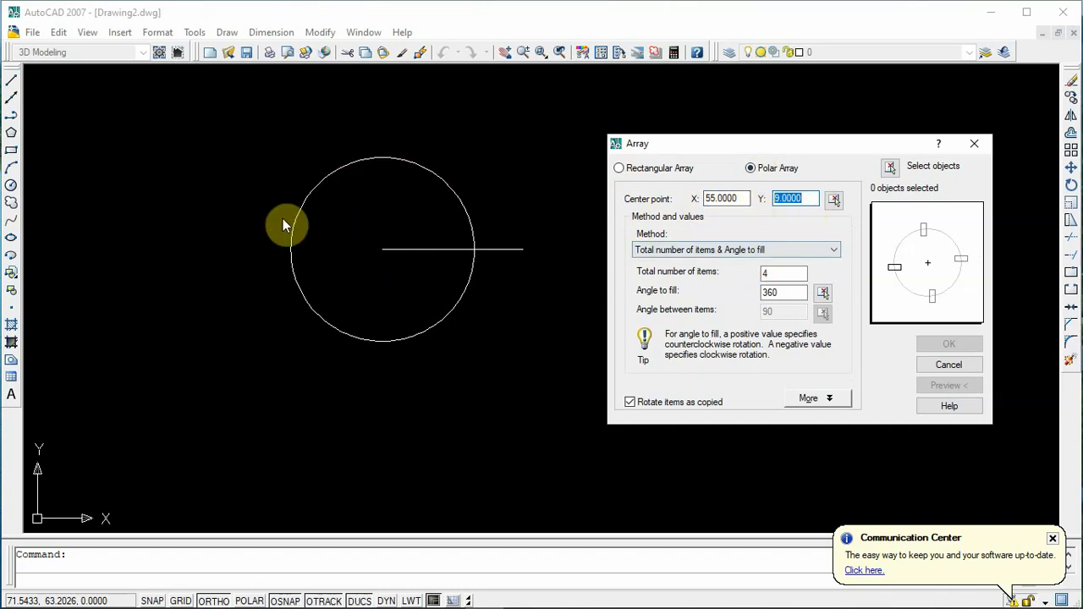
click(835, 204)
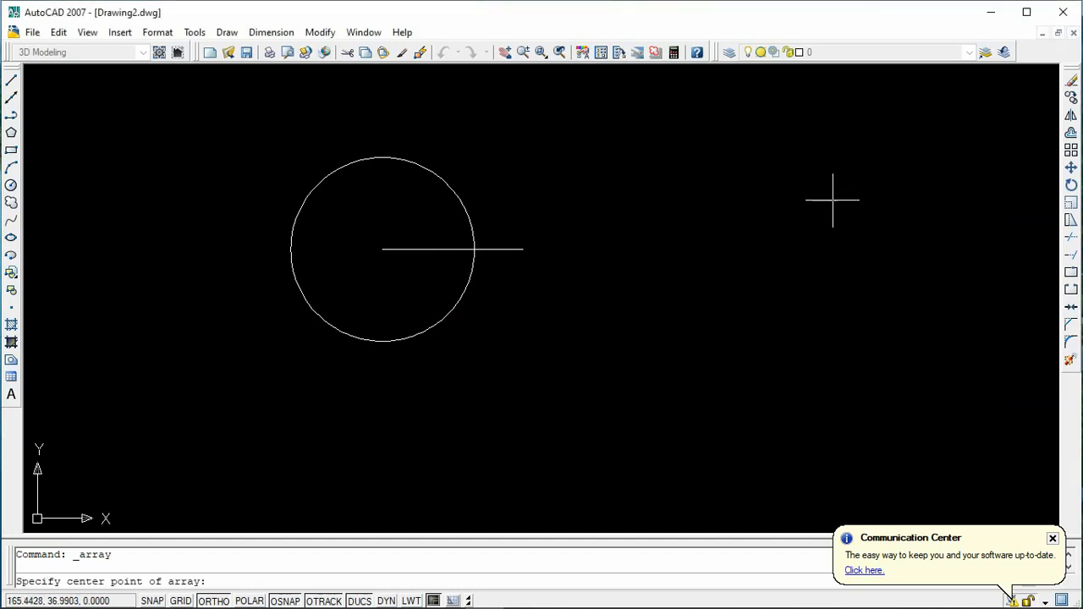
click(382, 249)
double_click(805, 198)
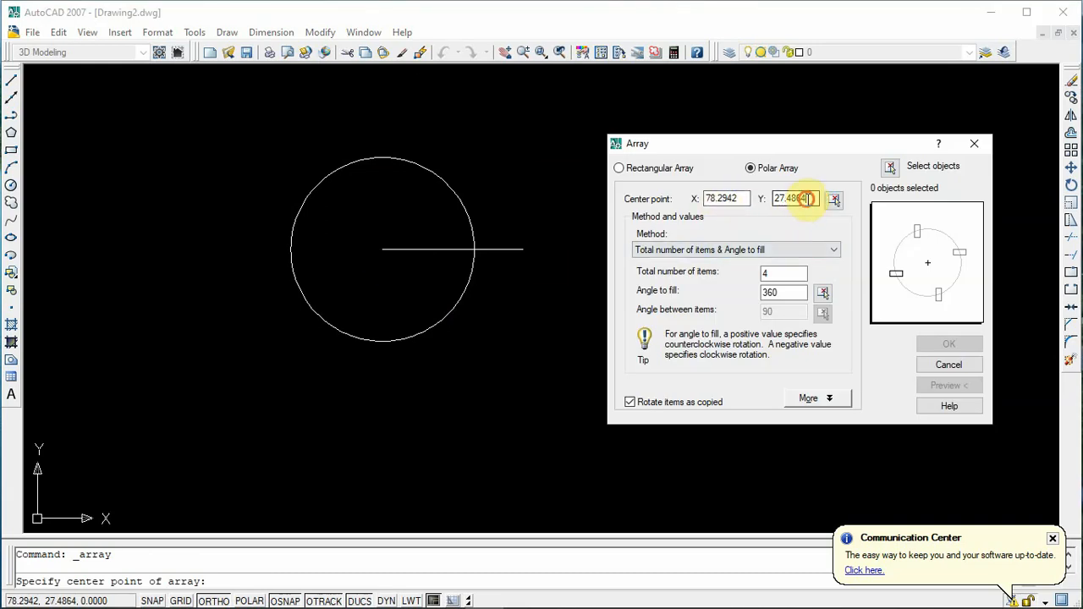
double_click(718, 198)
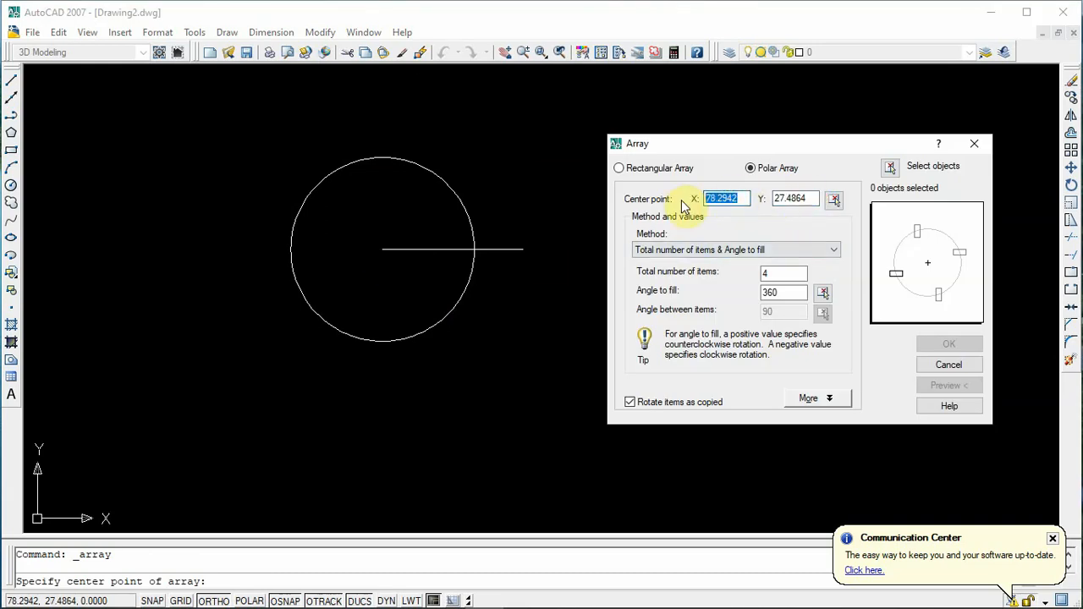
drag(684, 140, 695, 107)
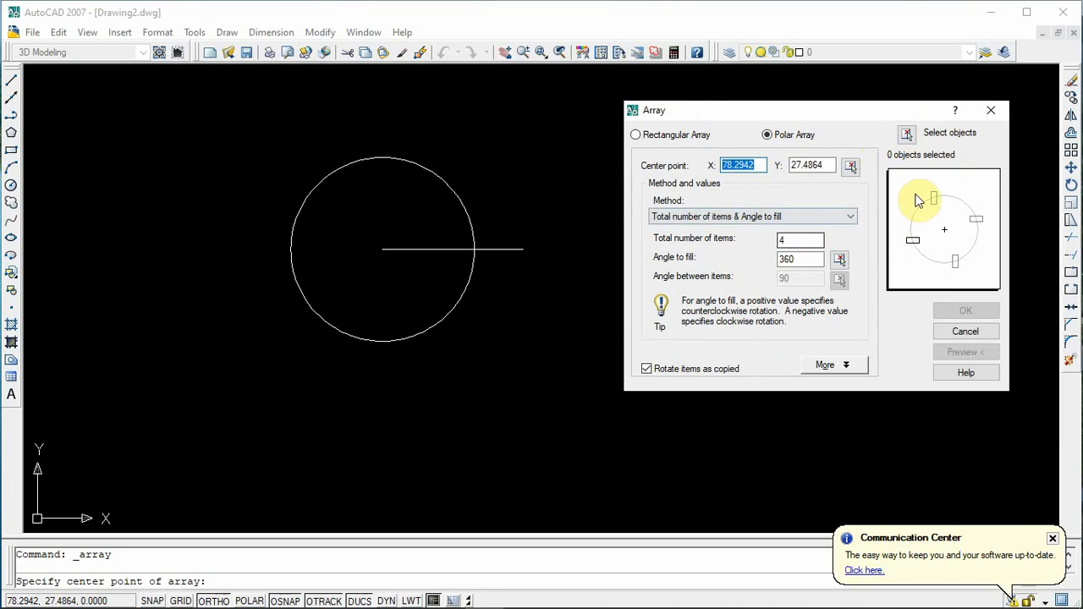
- Choose the horizontal line as the object for the polar array
click(907, 133)
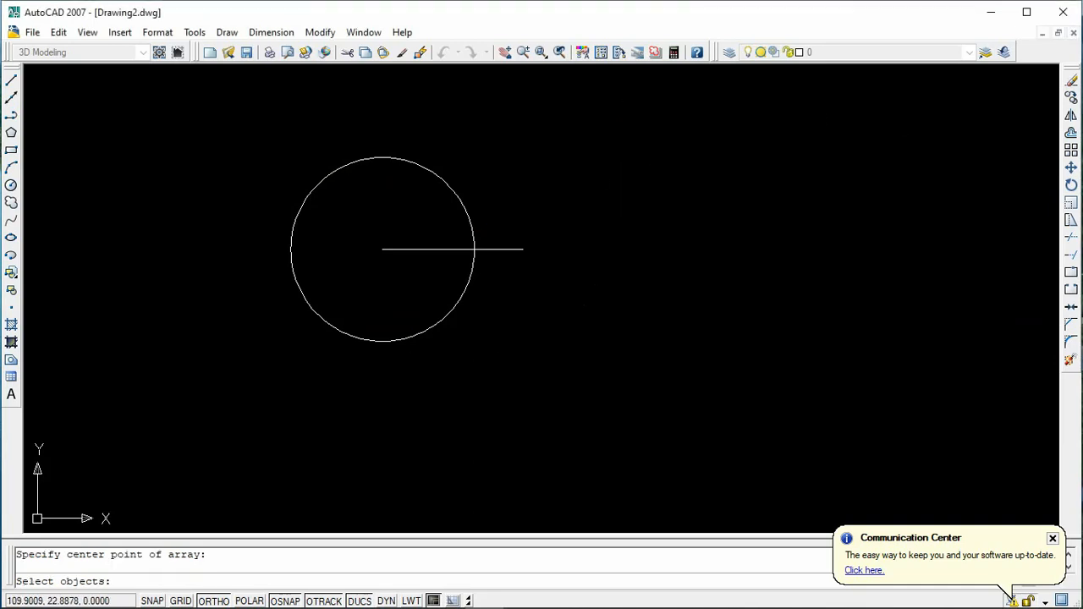
click(518, 248)
click(516, 249)
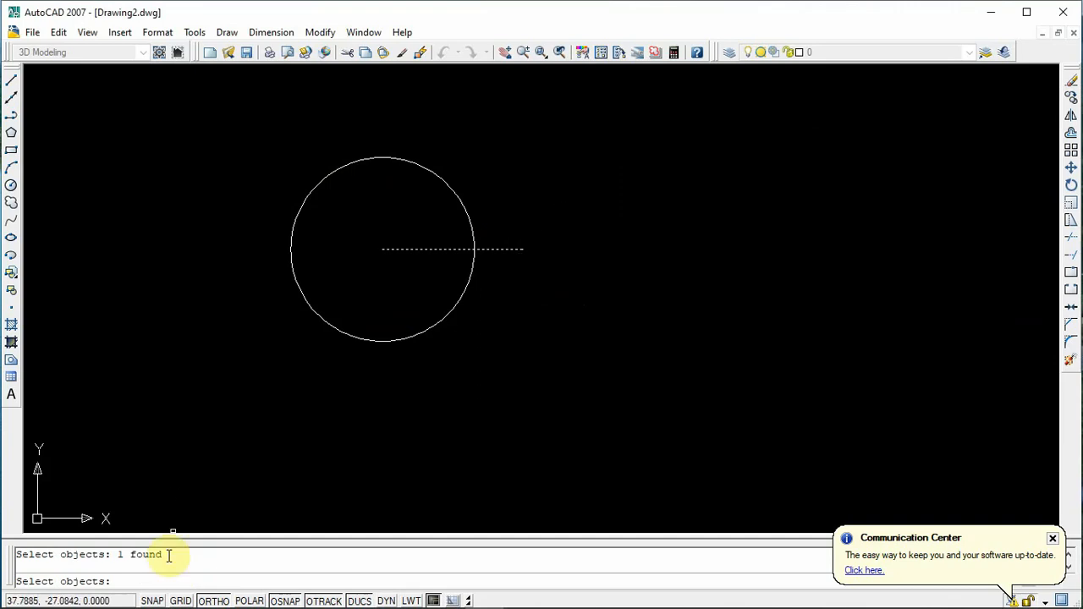
right_click(581, 187)
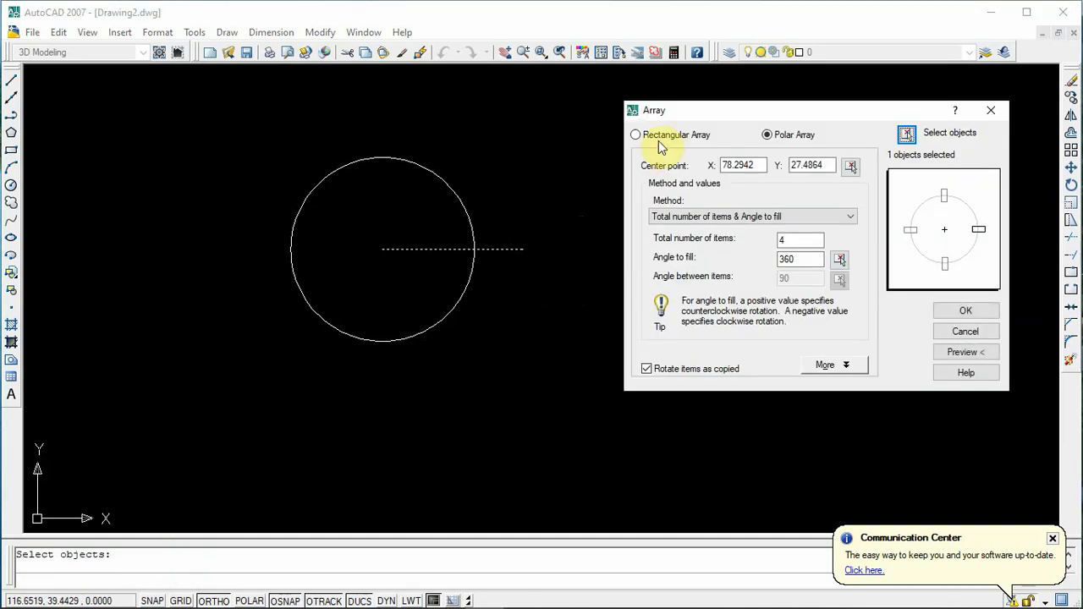
drag(679, 118, 678, 127)
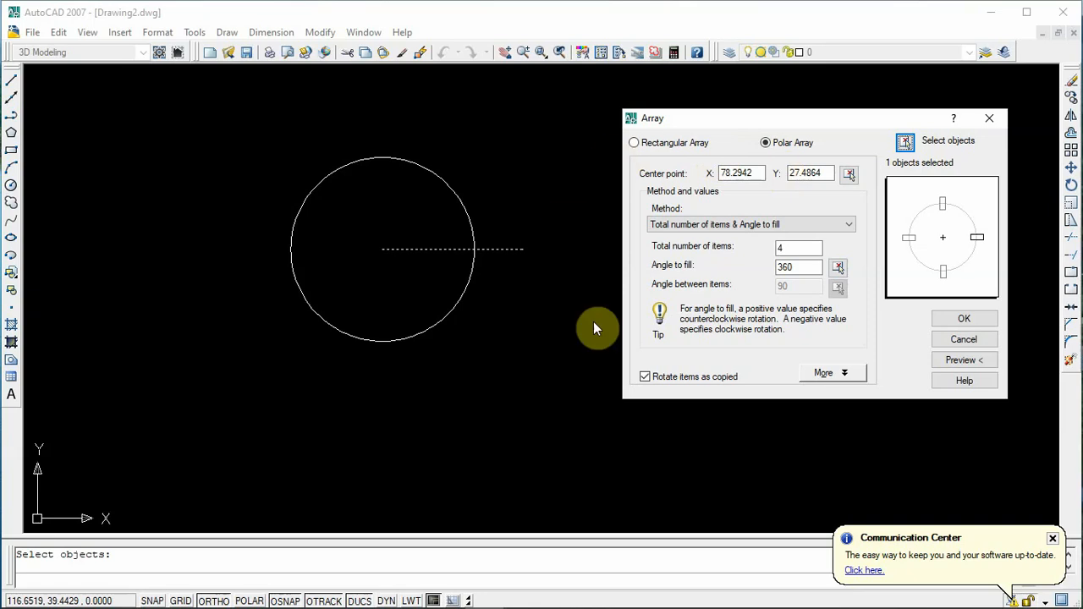
- Set the polar array to 6 items over a 360-degree fill angle and preview it
double_click(783, 248)
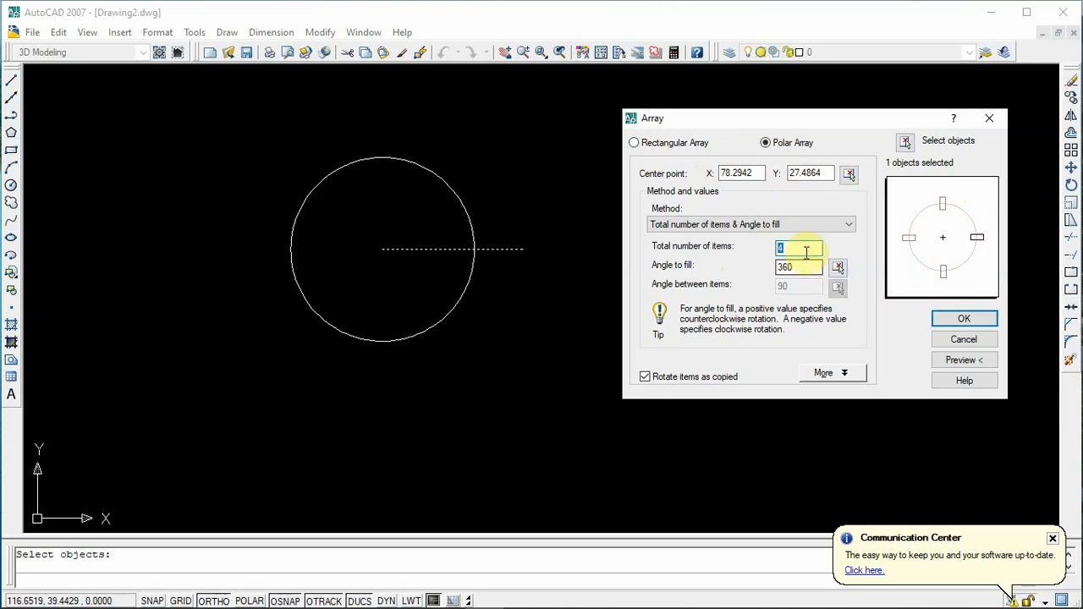
text(6)
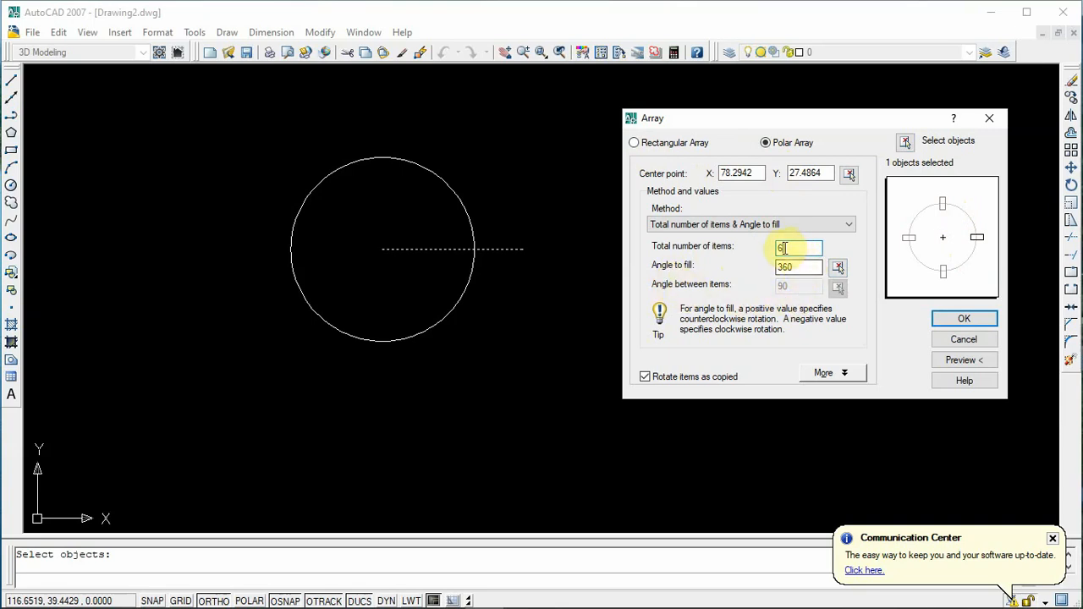
click(802, 267)
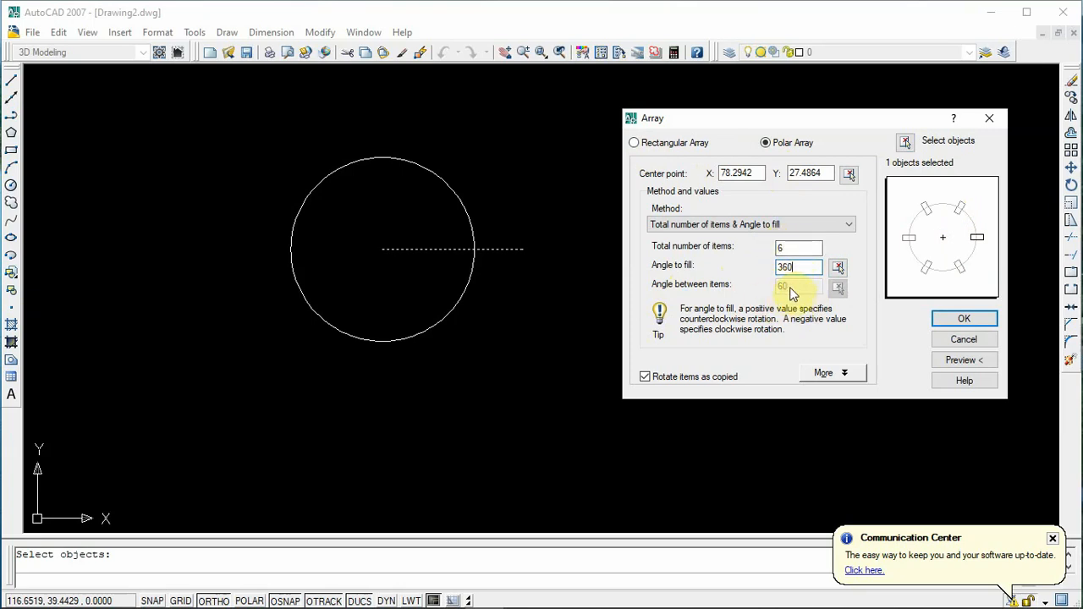
click(949, 362)
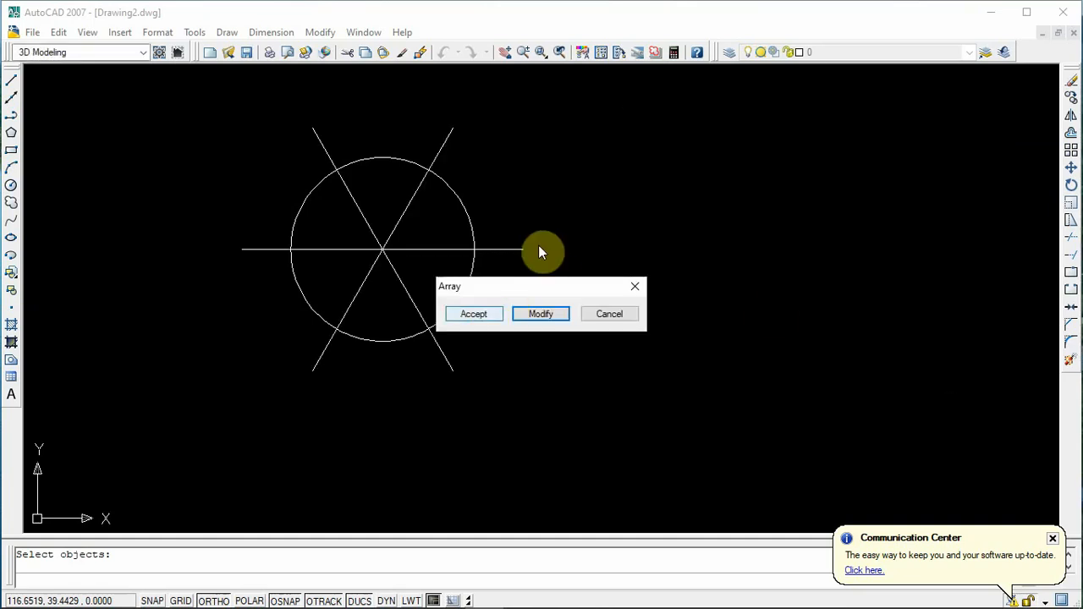
- Accept the previewed polar array of six lines around the circle's center
click(475, 313)
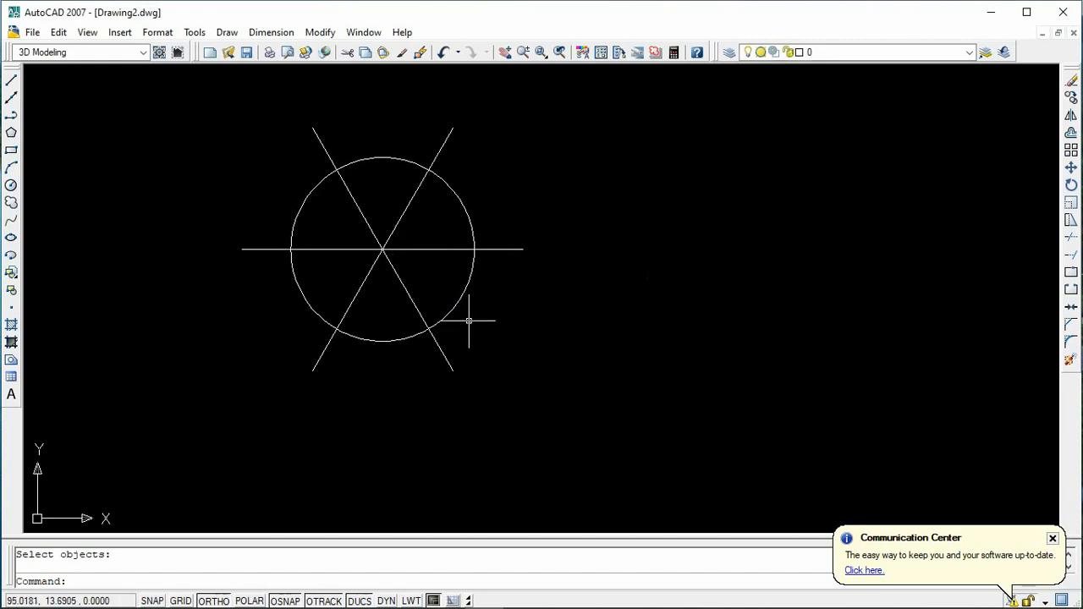
scroll(707, 395, down, 2)
scroll(596, 355, up, 2)
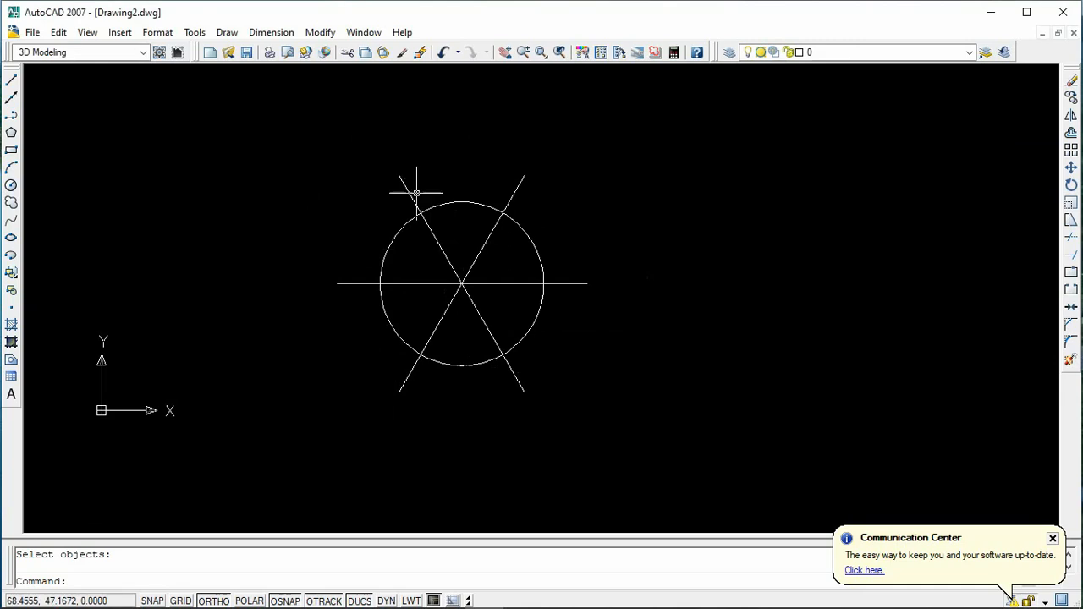
- Trim the ends of all six radial lines outside the circle, using the circle as the cutting edge
click(316, 33)
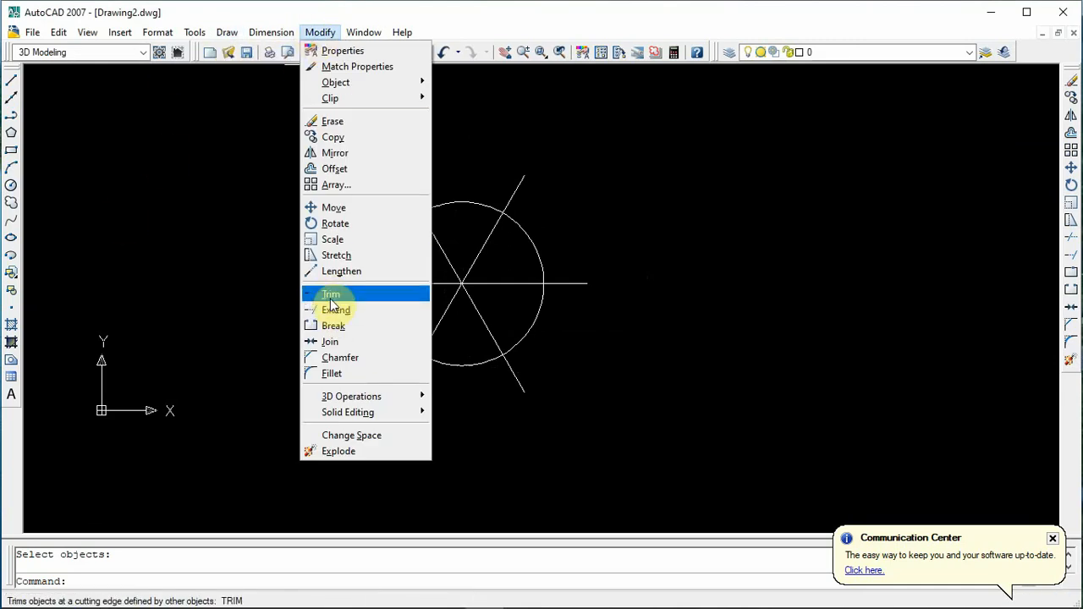
click(330, 294)
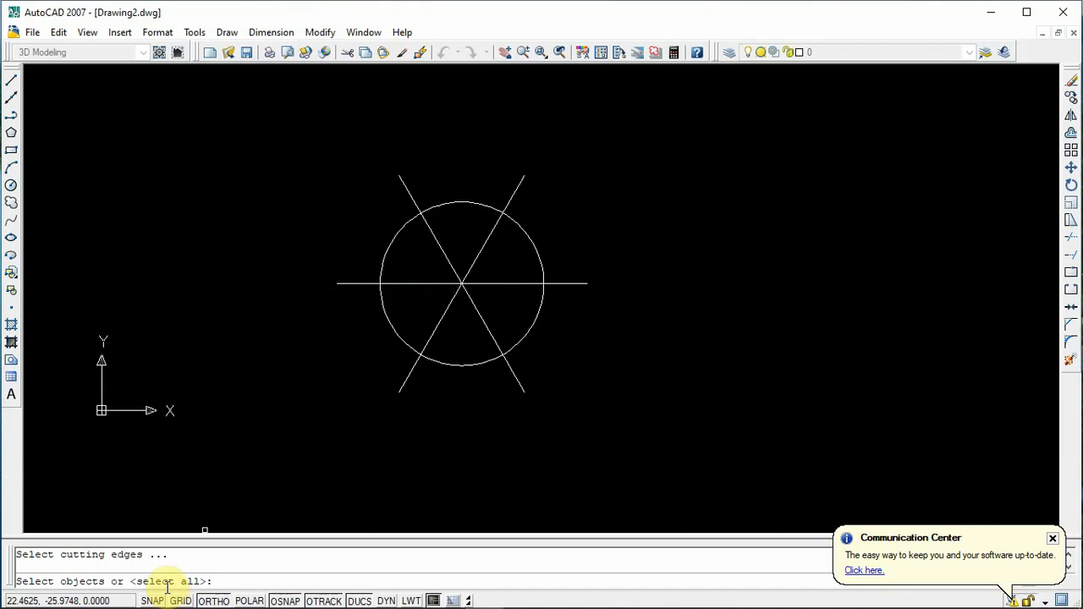
click(537, 255)
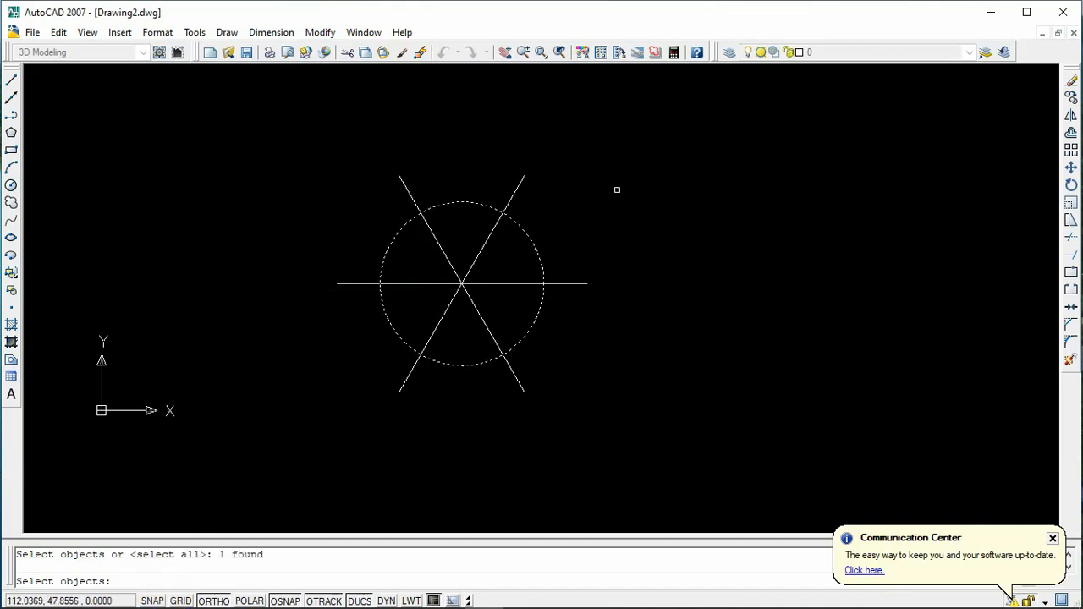
key(Return)
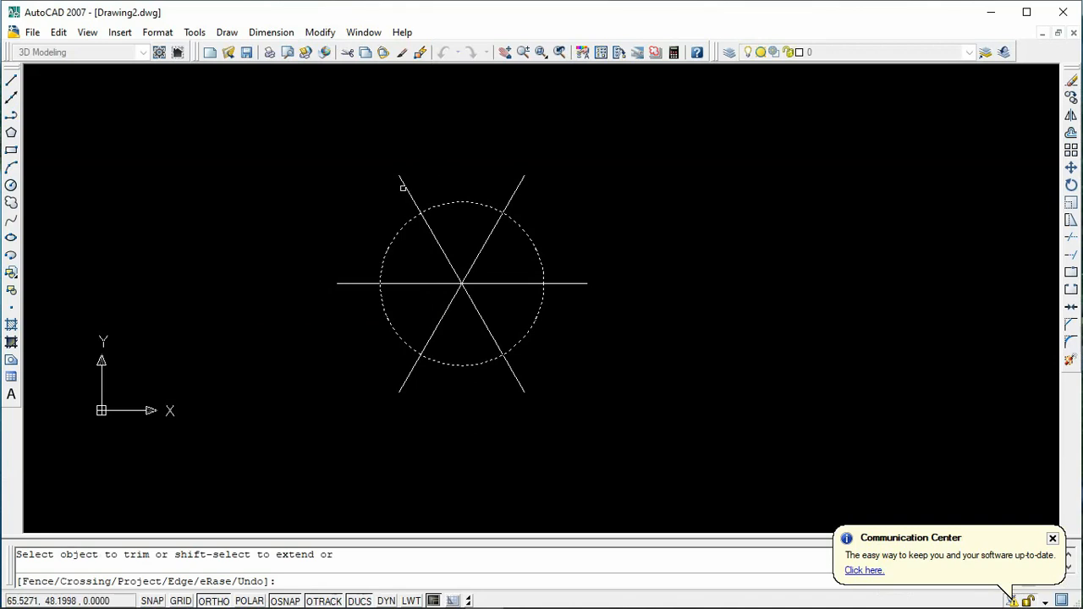
click(518, 188)
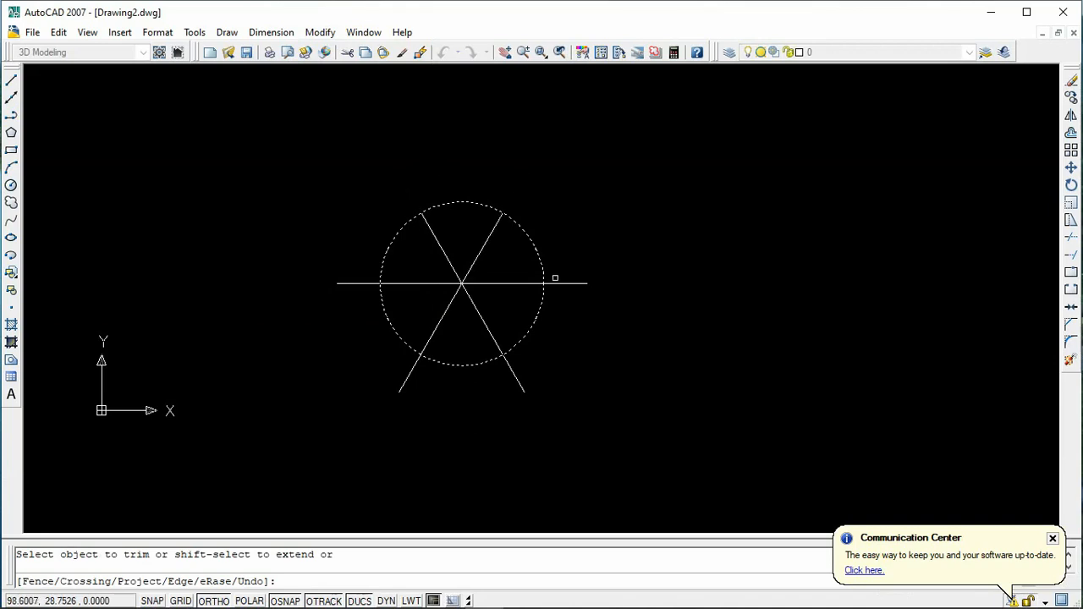
click(555, 282)
click(513, 380)
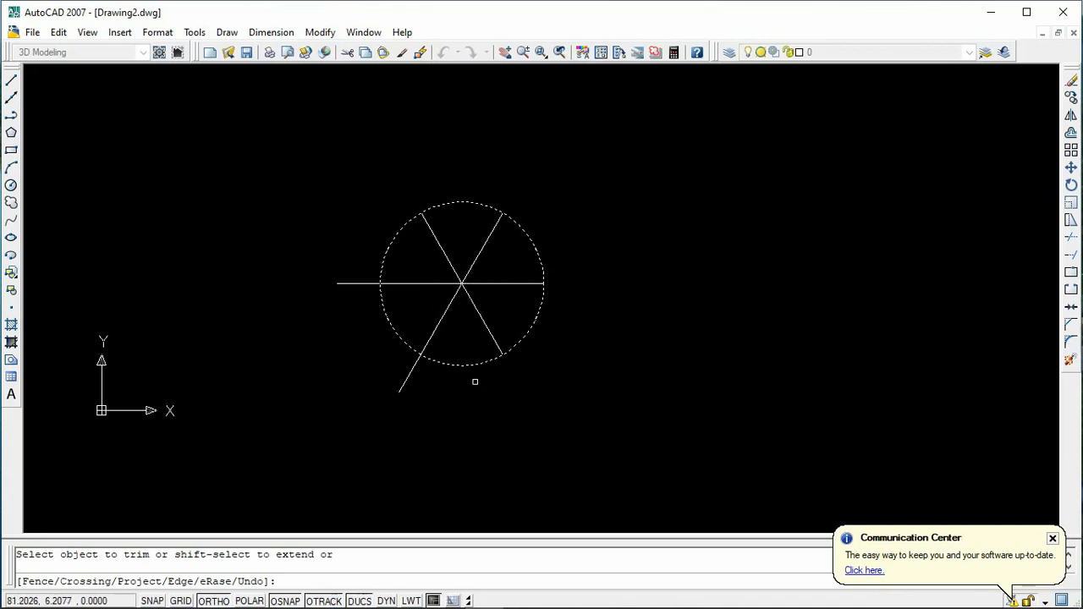
click(405, 385)
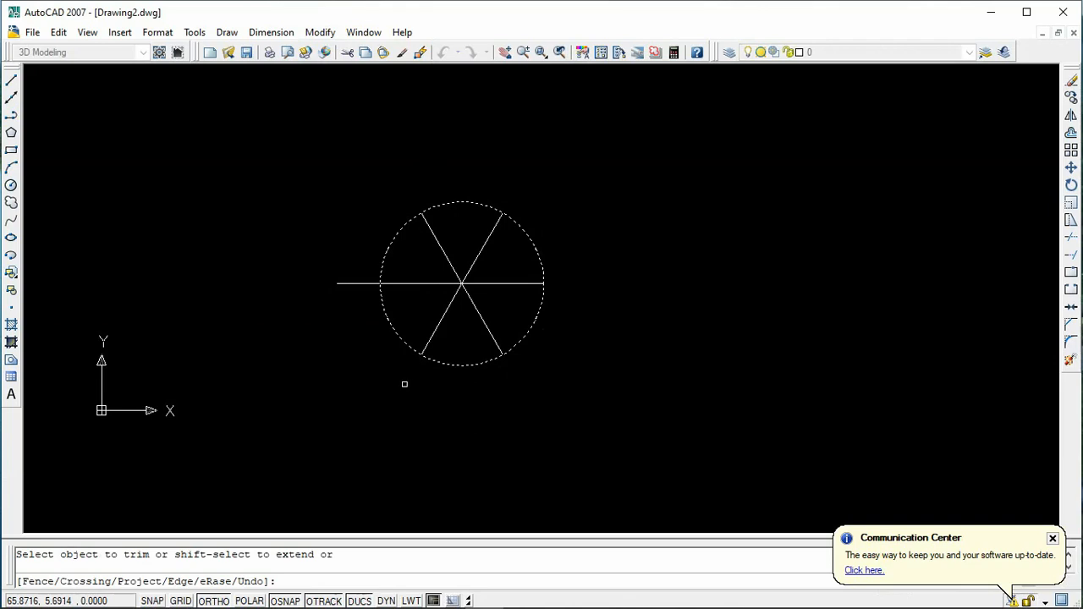
click(351, 278)
click(326, 338)
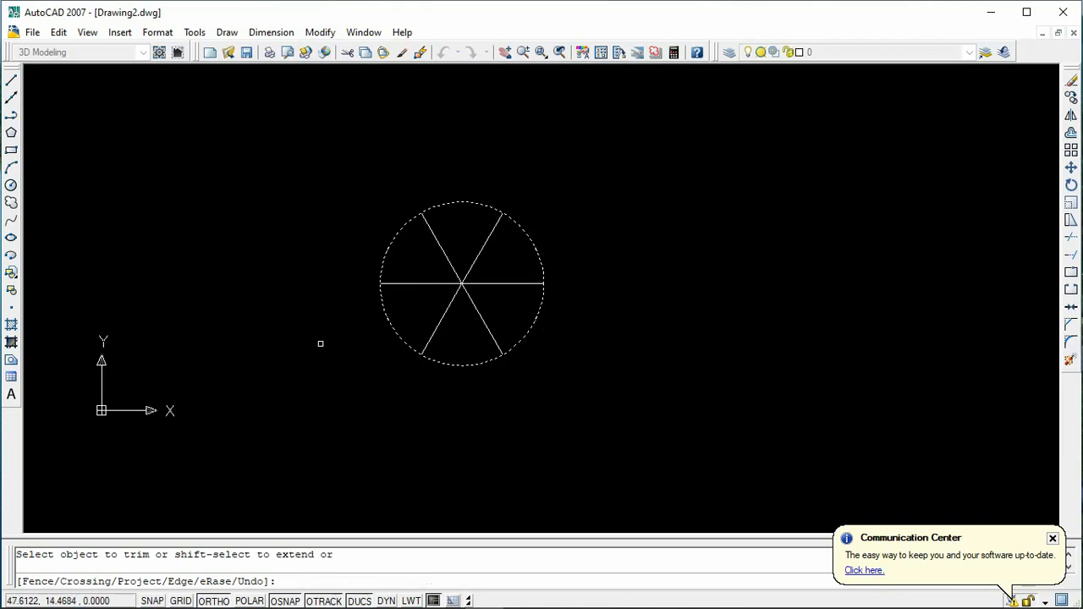
key(Escape)
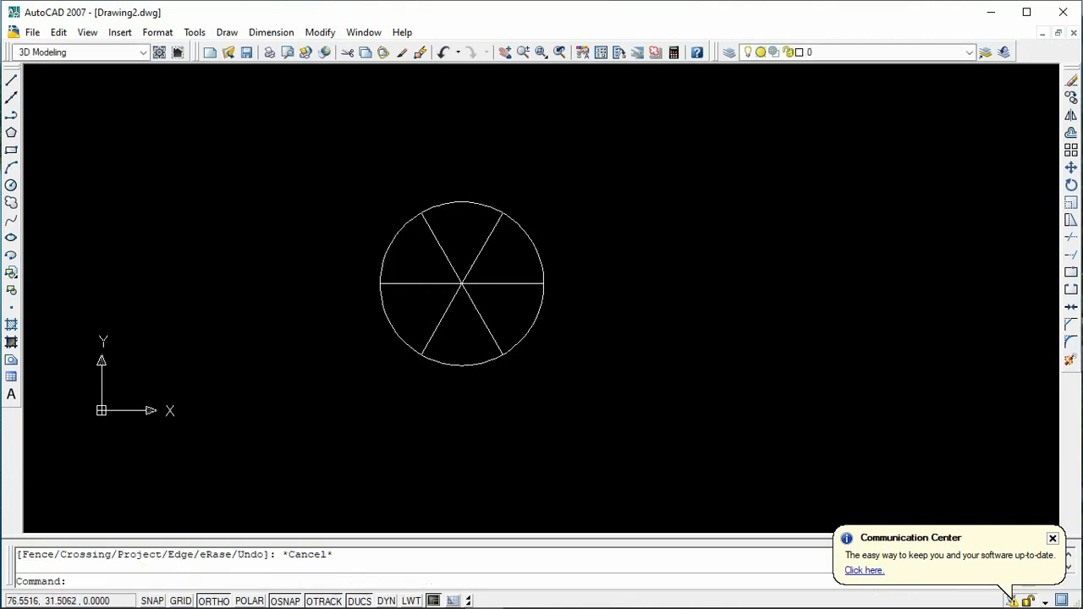
- Erase the circle together with its six radial lines
click(556, 180)
click(285, 386)
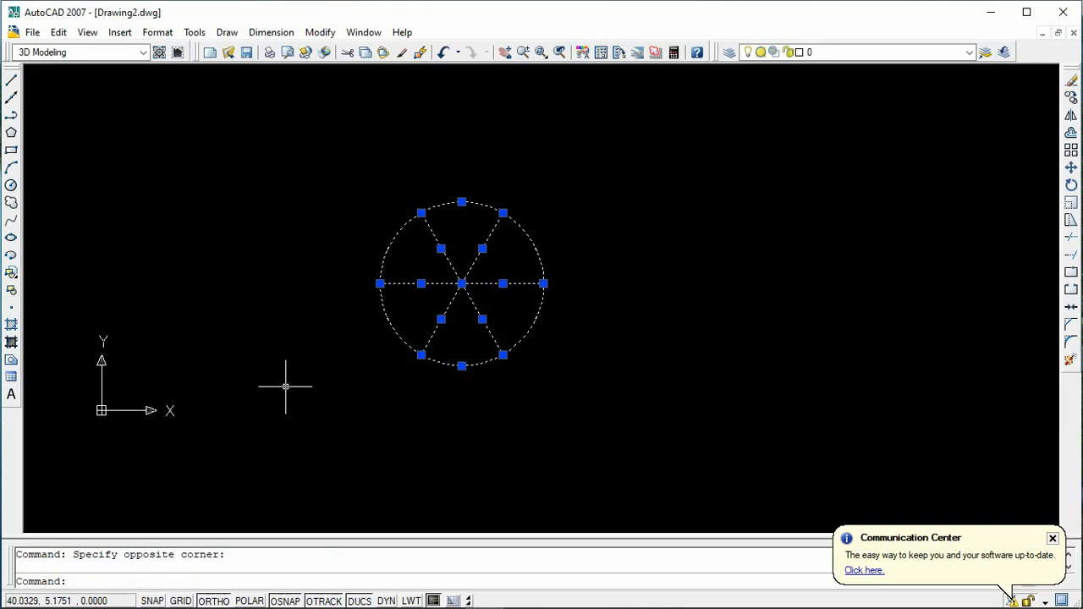
key(Delete)
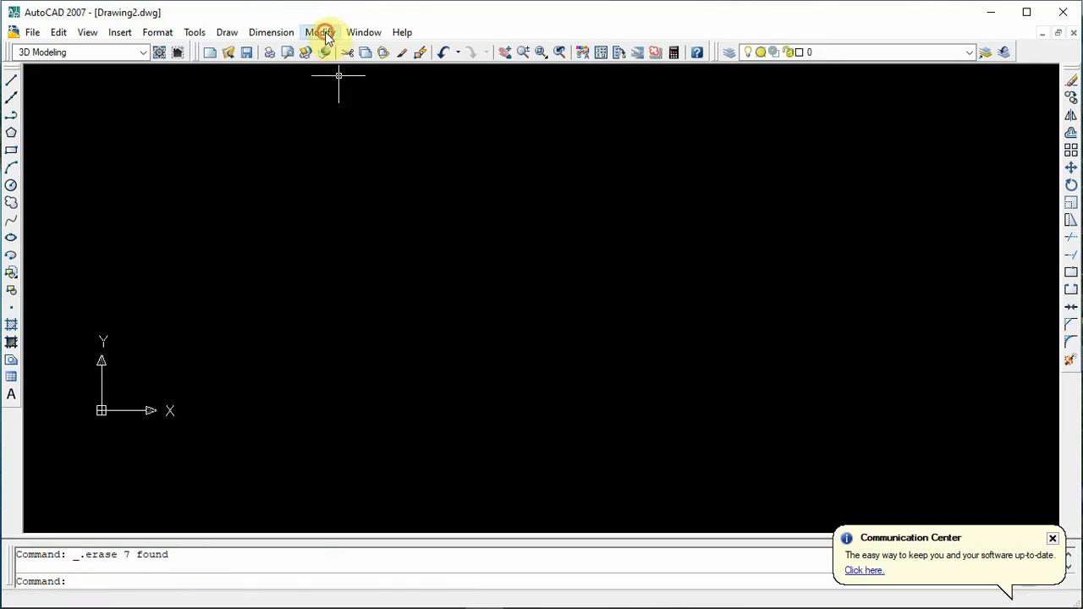
- Draw a freehand rectangle, slightly taller than wide, above and to the right of the origin
click(320, 32)
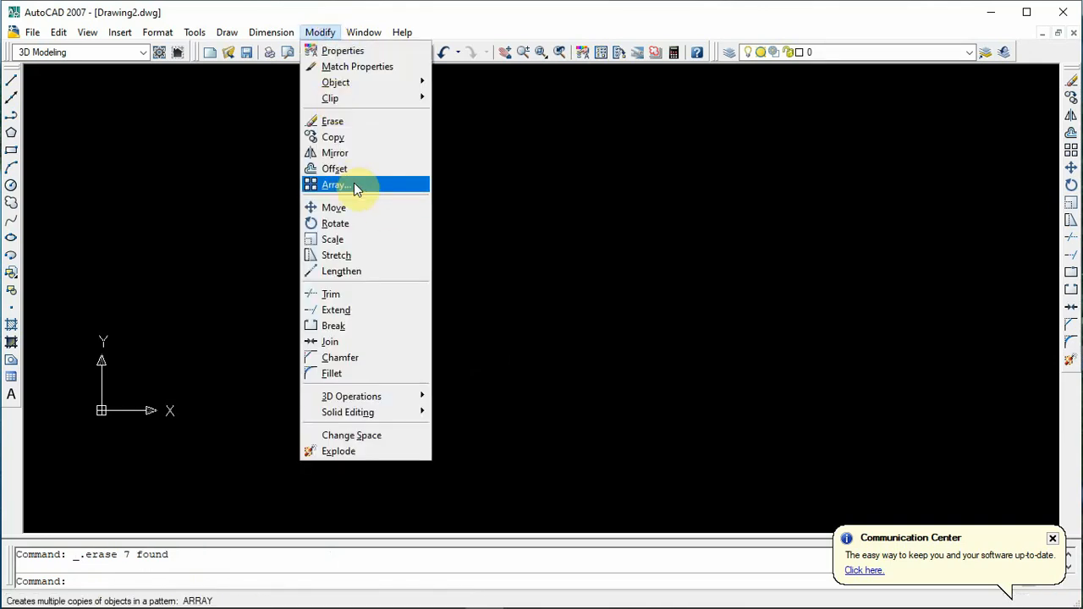
click(520, 7)
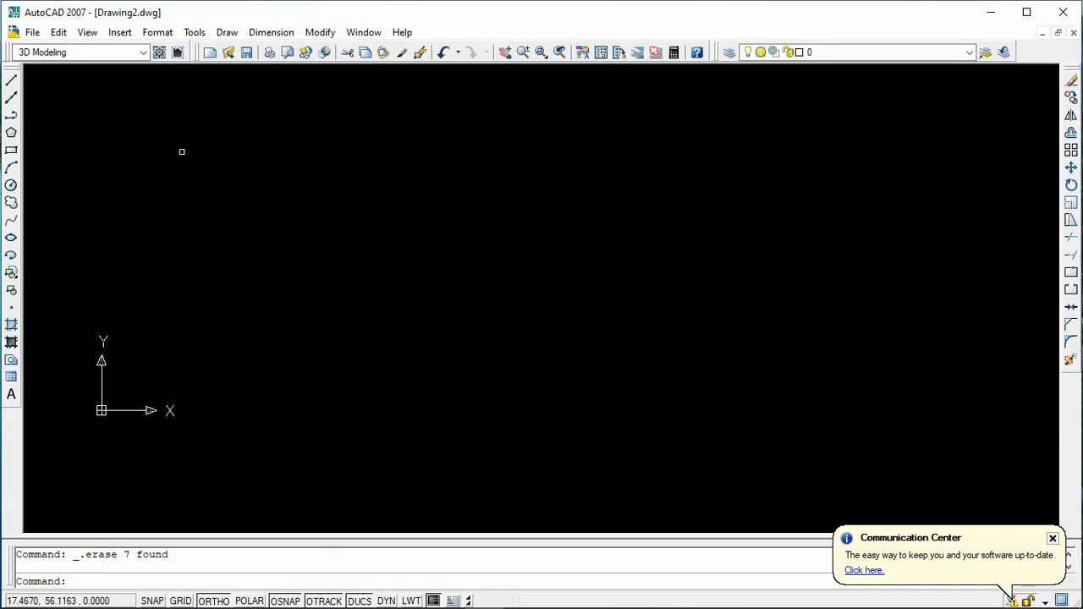
click(11, 150)
click(271, 186)
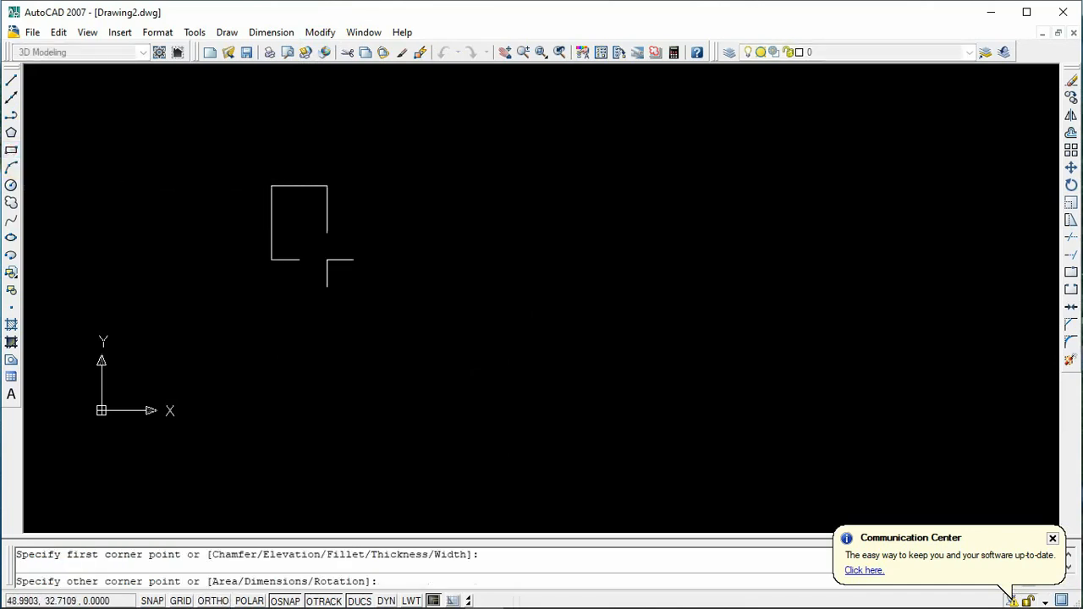
click(398, 330)
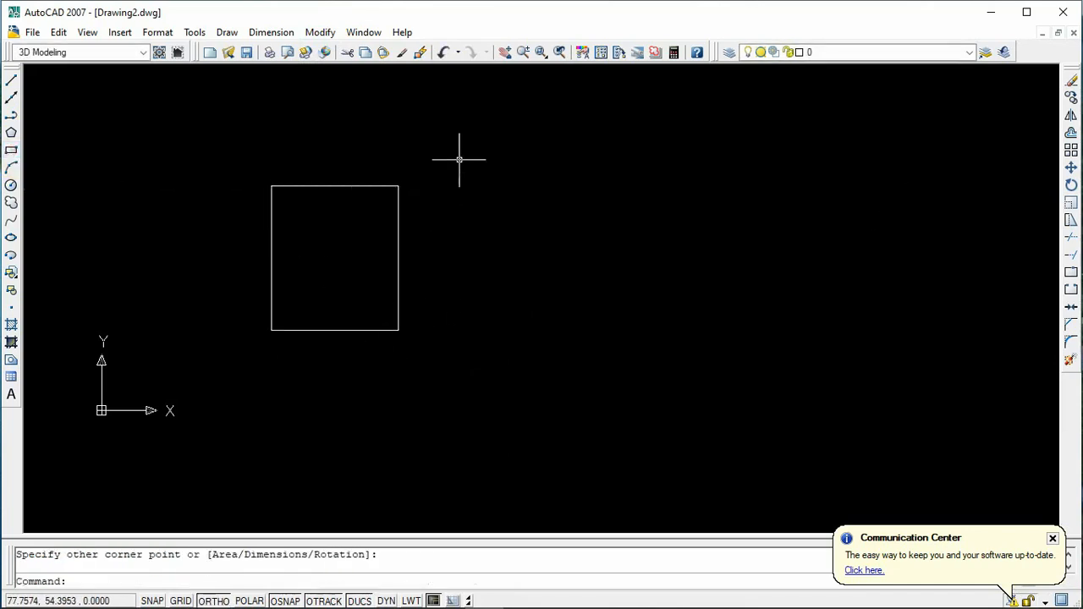
- Move the rectangle up and to the right, using its lower-right corner as the base point
click(318, 32)
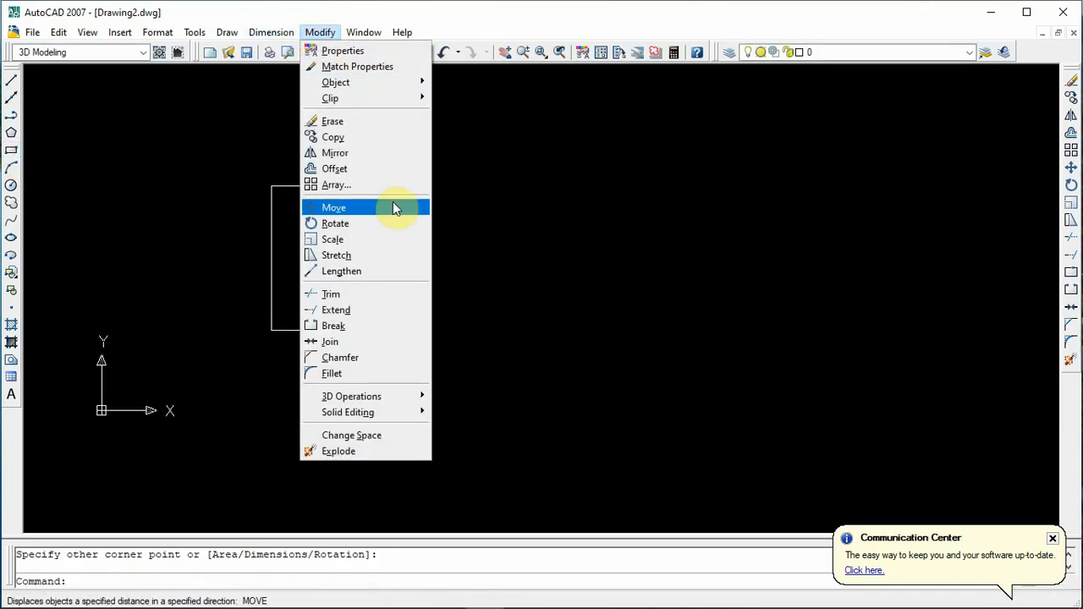
click(393, 206)
click(430, 162)
click(242, 383)
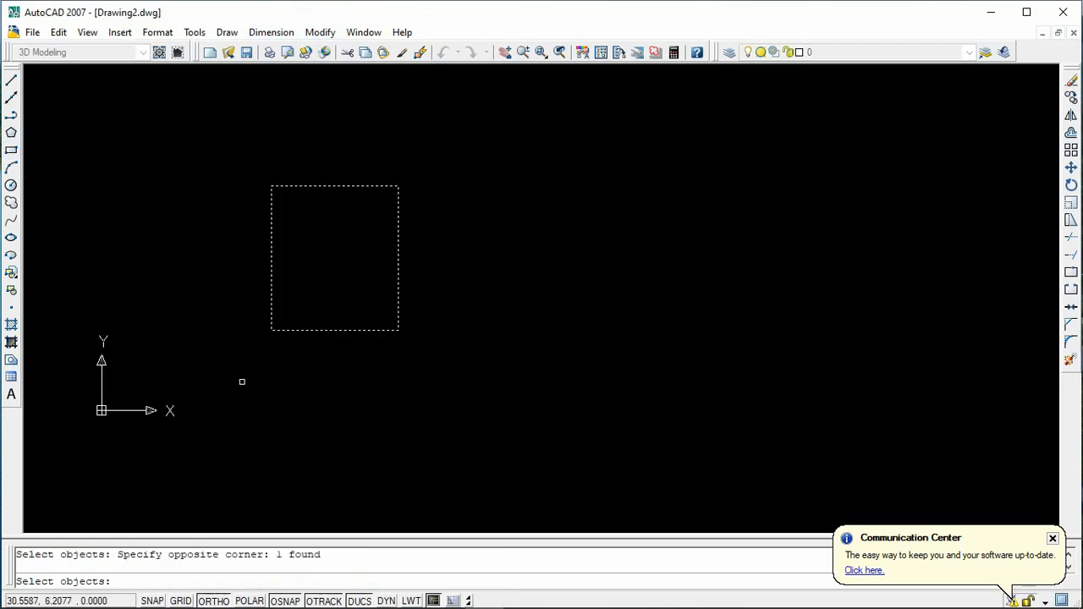
key(Return)
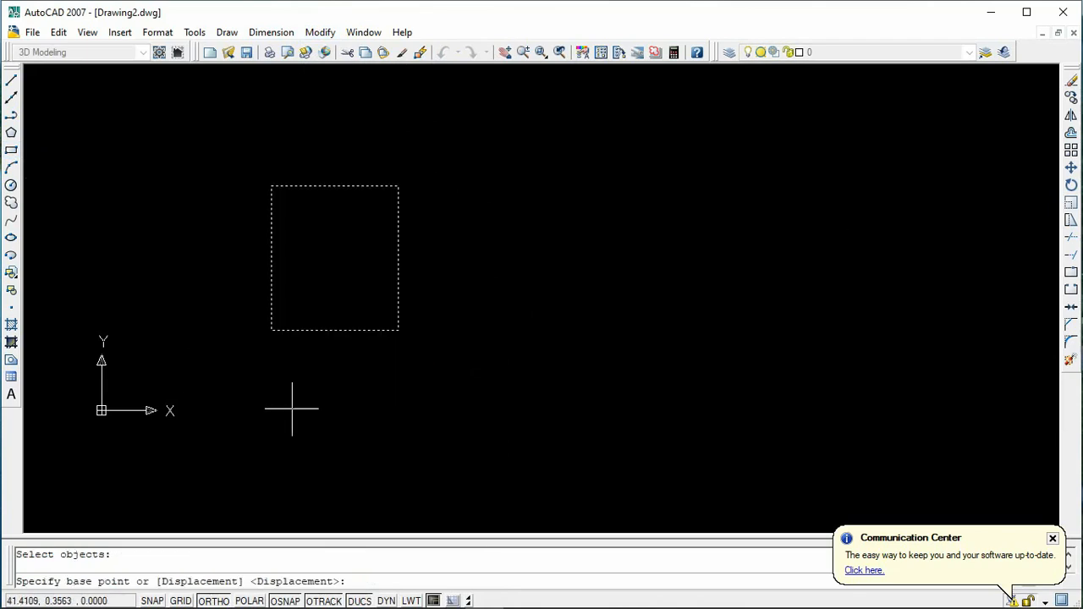
click(398, 330)
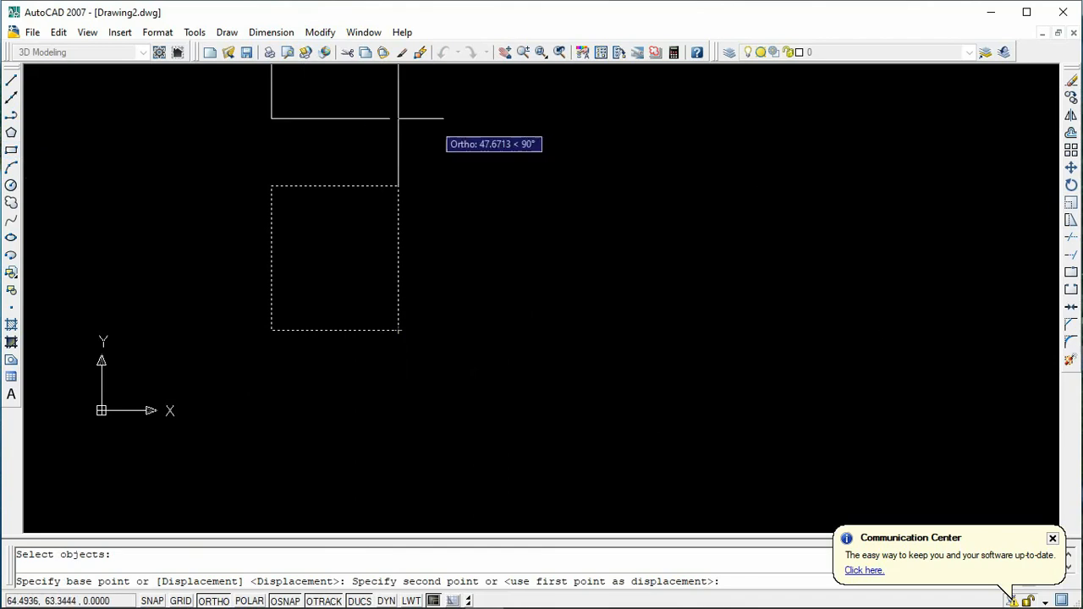
click(702, 224)
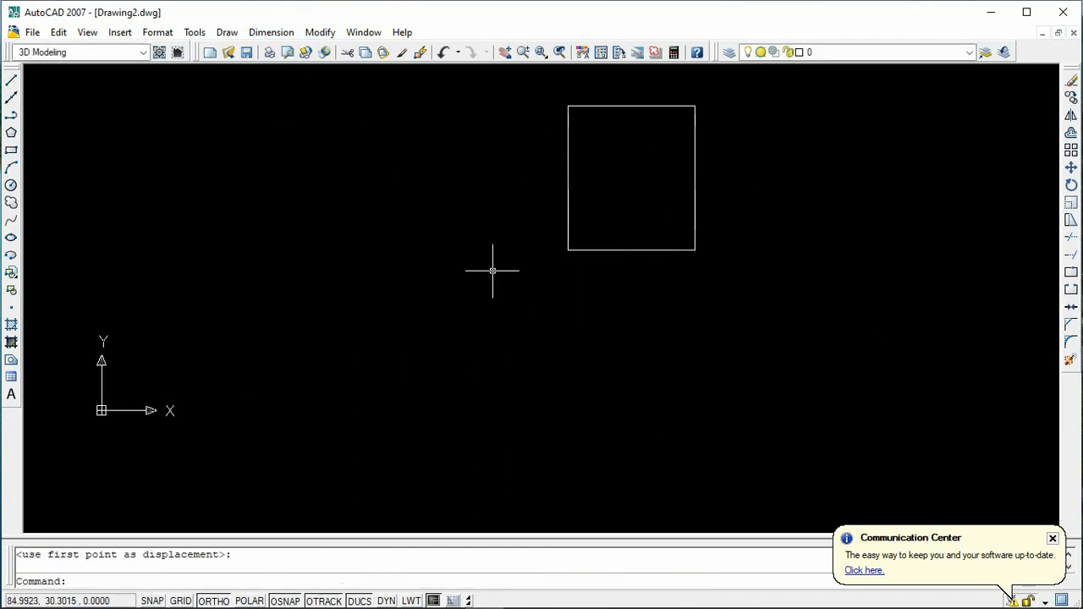
- Rotate the rectangle by 145 degrees about its lower-left corner, with Ortho mode turned off
click(319, 32)
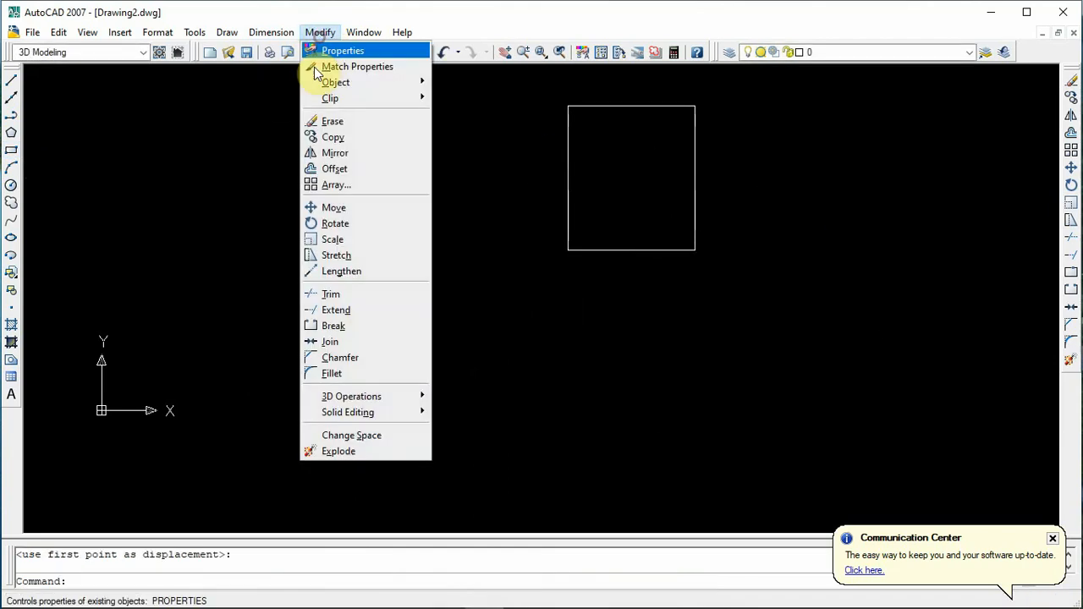
click(366, 224)
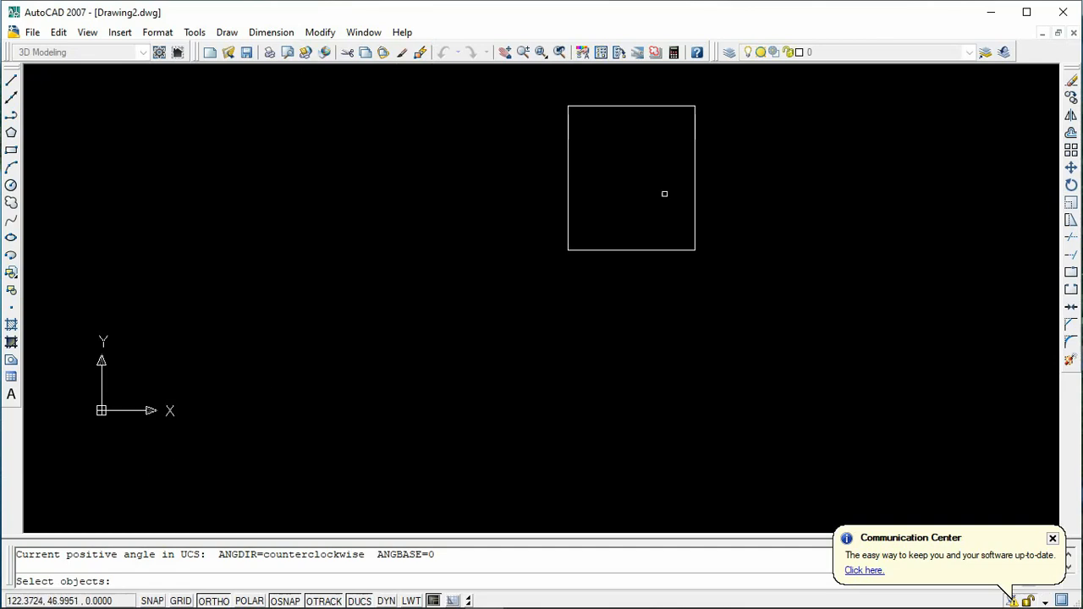
click(750, 92)
click(472, 342)
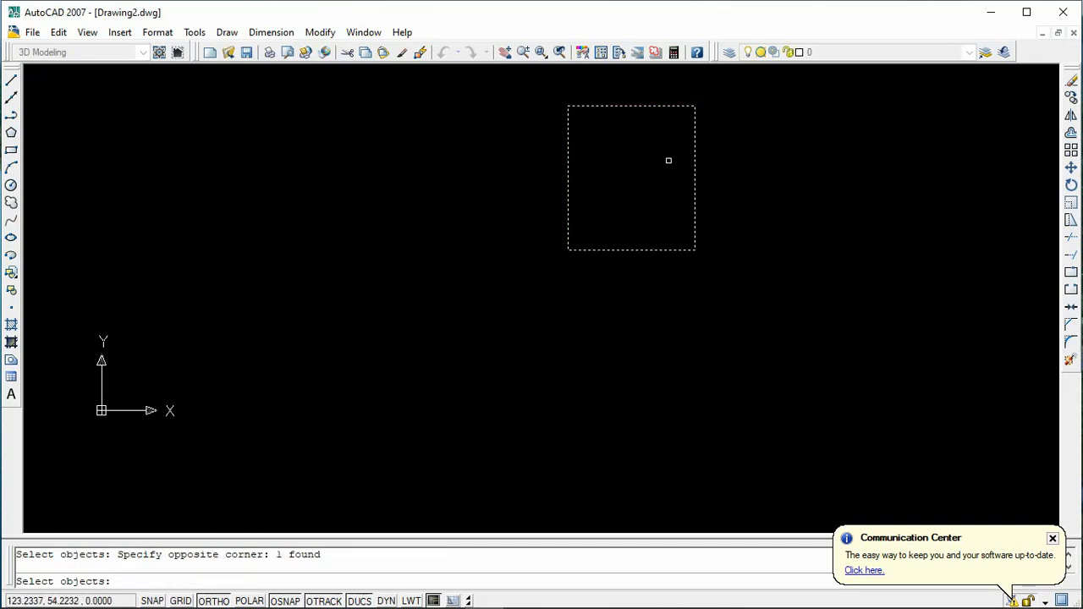
key(Return)
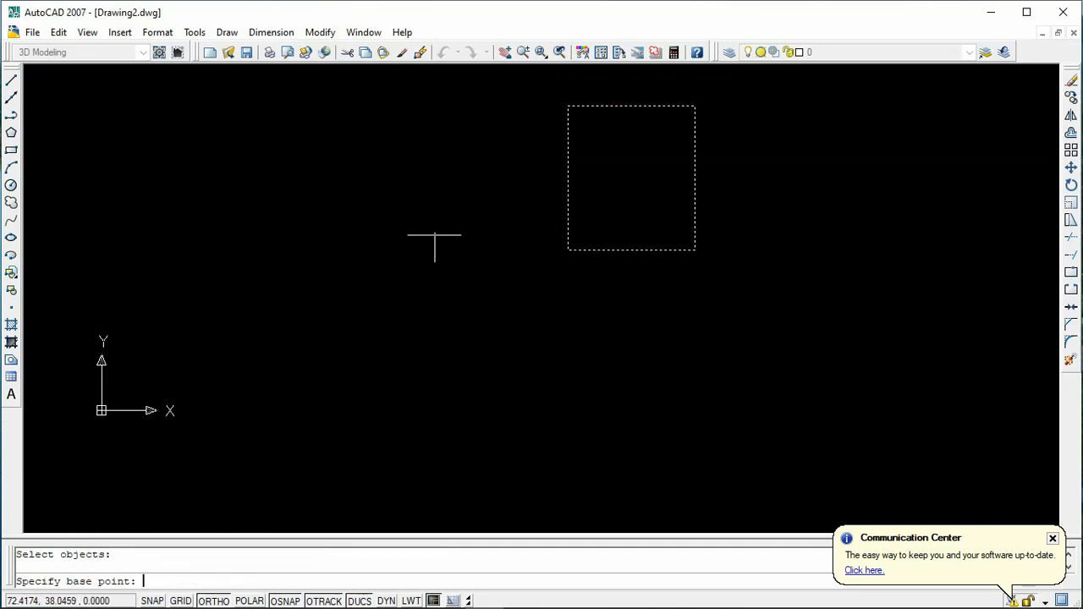
click(568, 250)
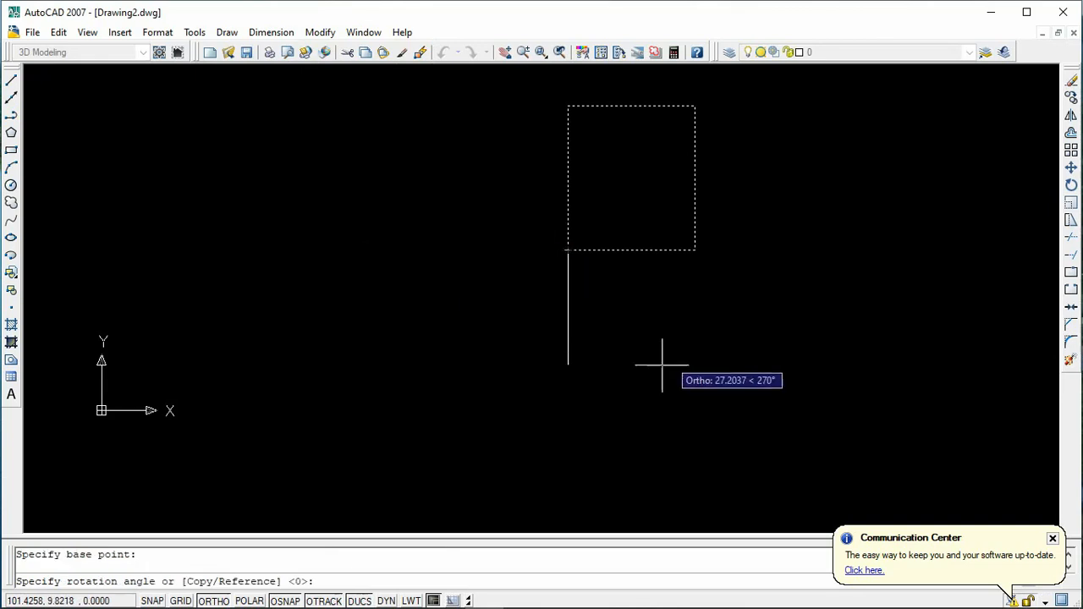
click(212, 600)
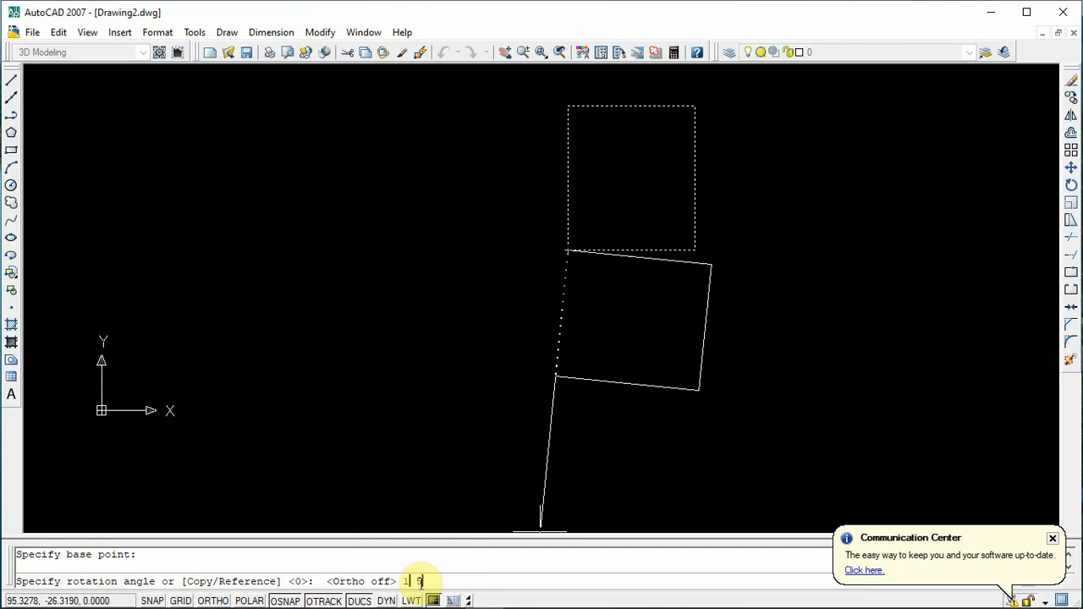
key(Return)
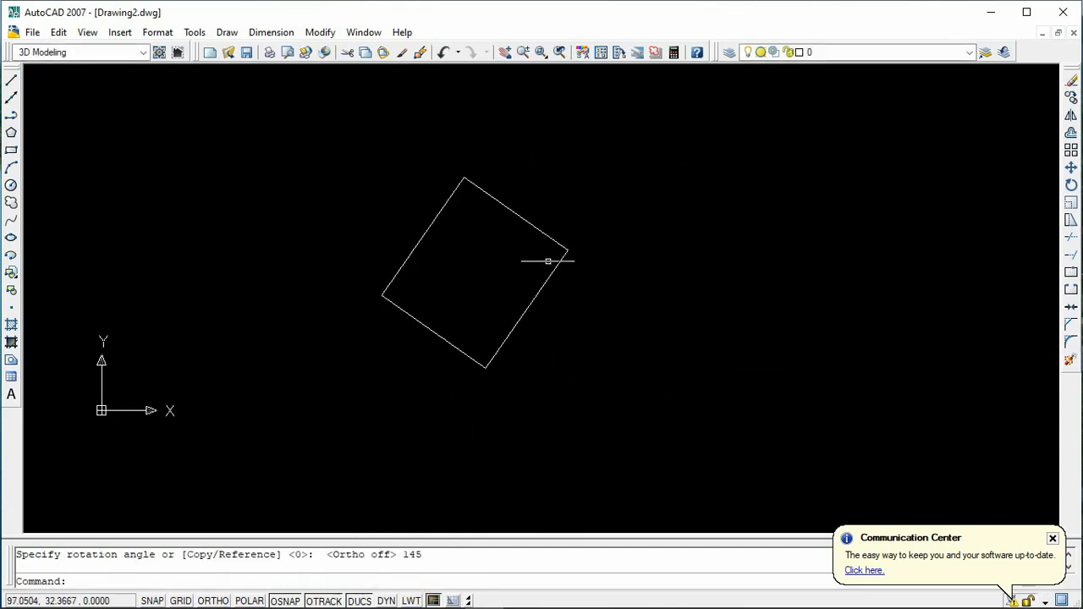
- Erase the rotated rectangle
click(605, 142)
click(338, 400)
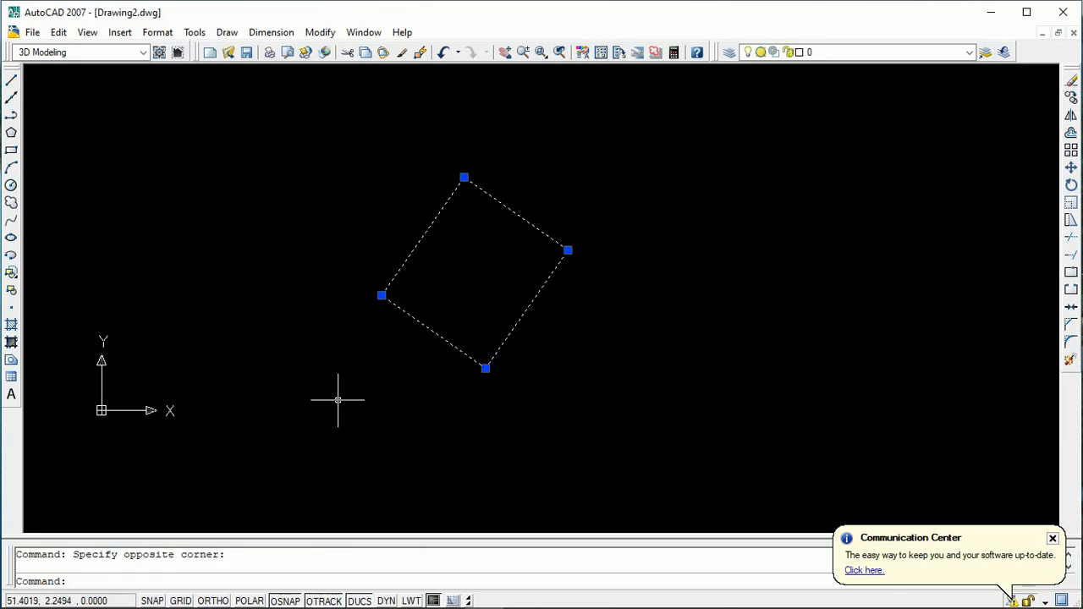
key(Delete)
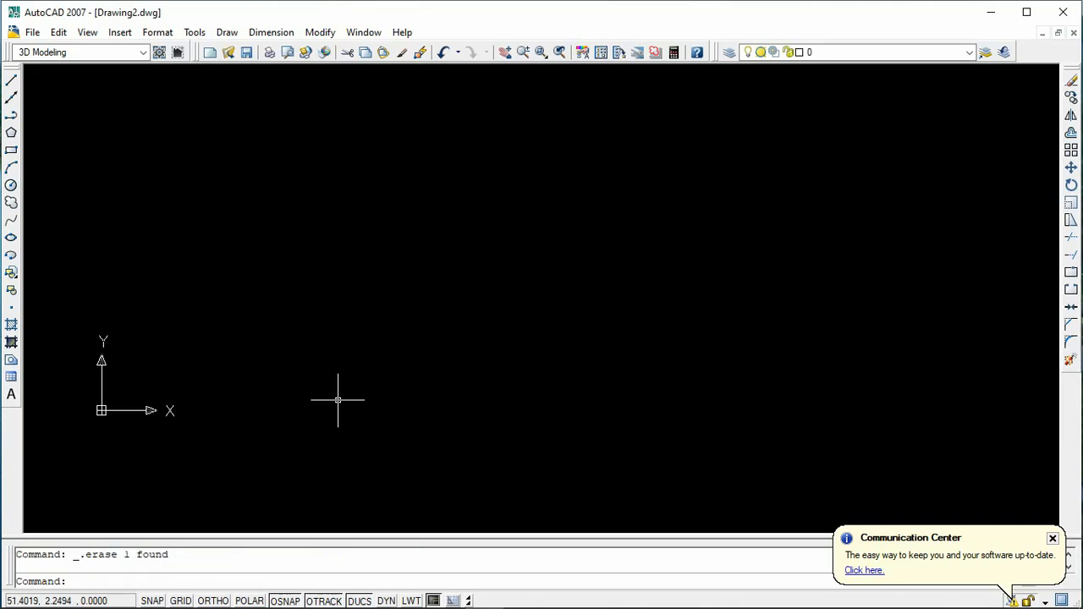
- Draw a freehand rectangle, wider than tall, above and to the right of the origin
click(316, 32)
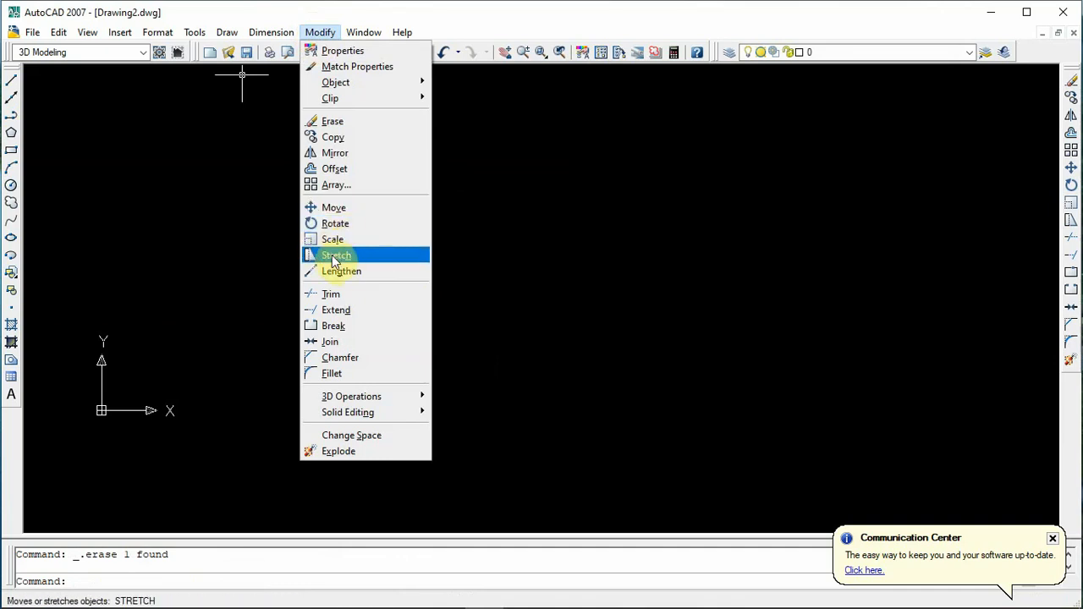
click(518, 6)
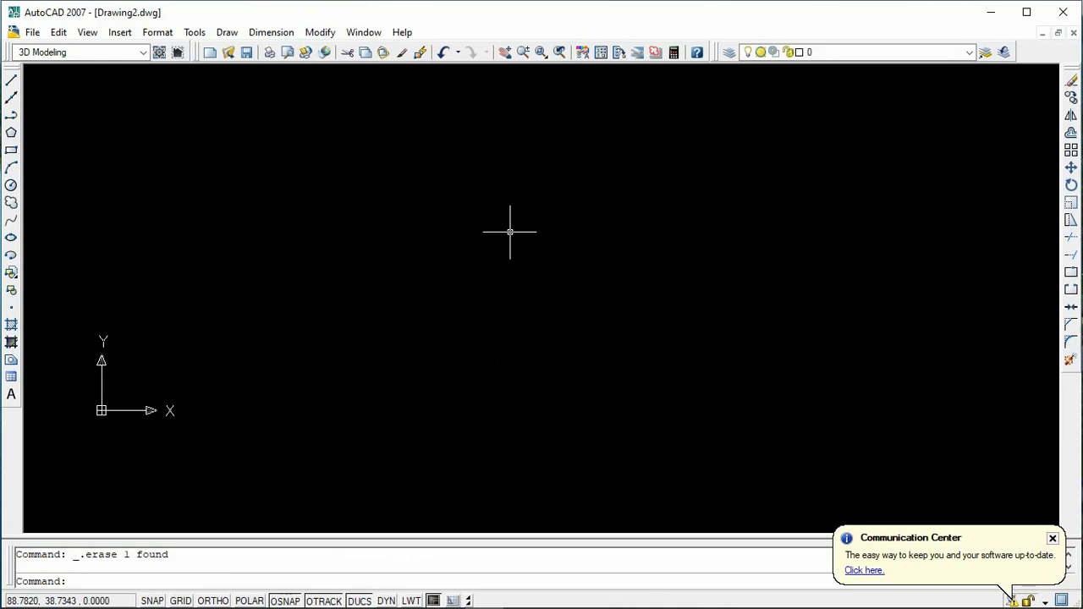
click(11, 150)
click(326, 195)
click(525, 333)
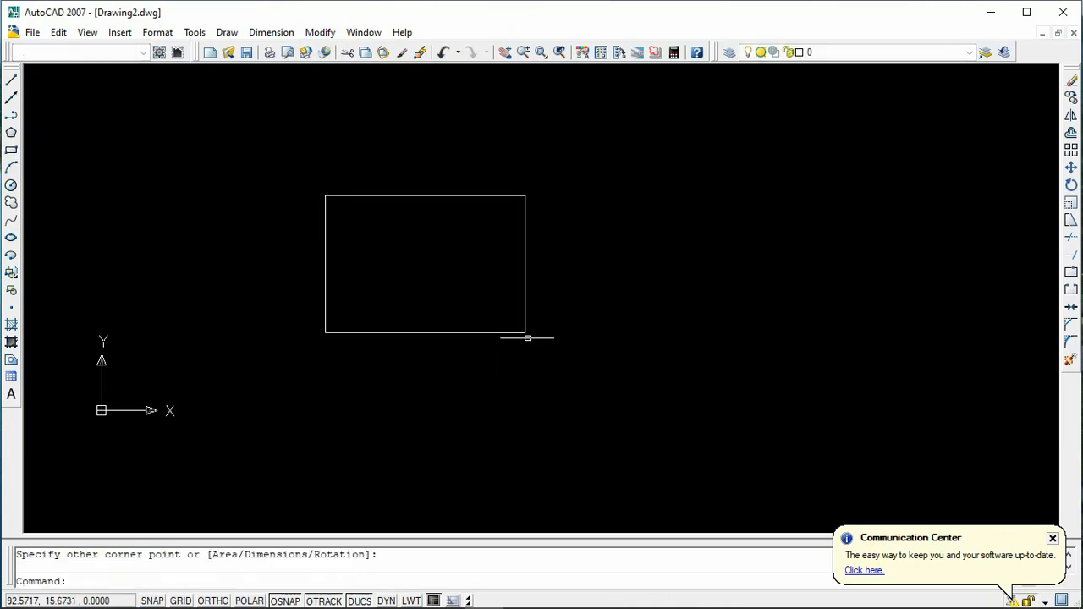
- Try stretching the rectangle's upper-left corner outward by its grip, and undo both the stretch and the rectangle
click(445, 197)
click(326, 196)
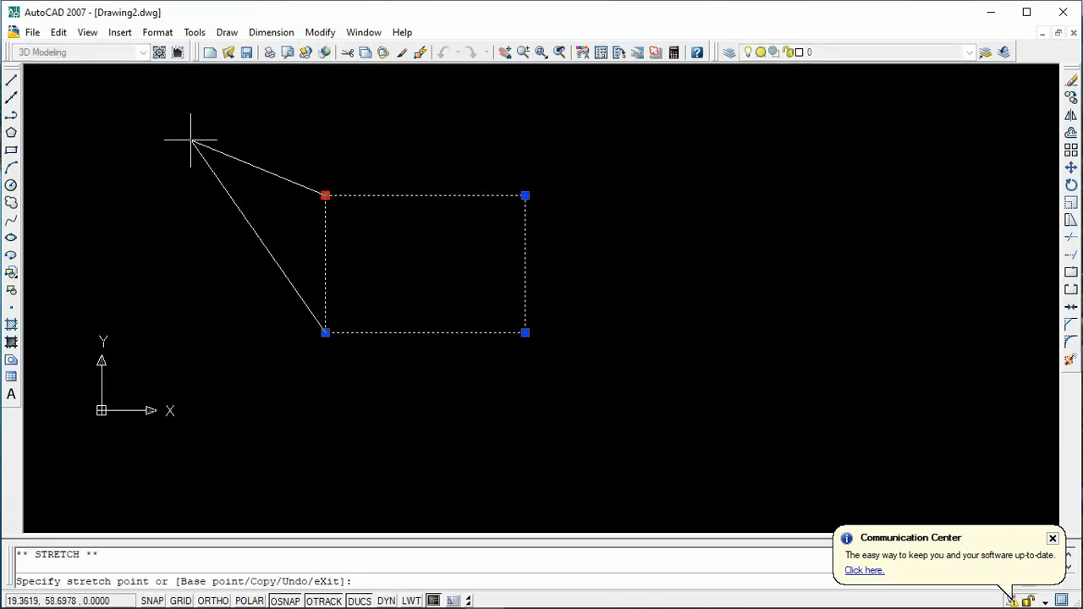
click(170, 136)
key(ctrl+z)
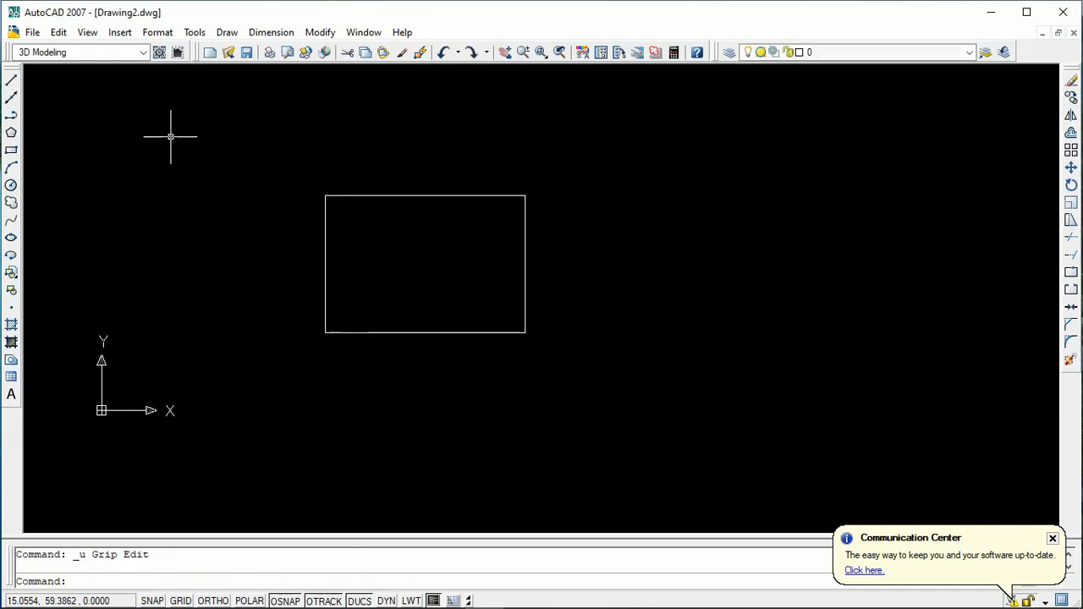
key(ctrl+z)
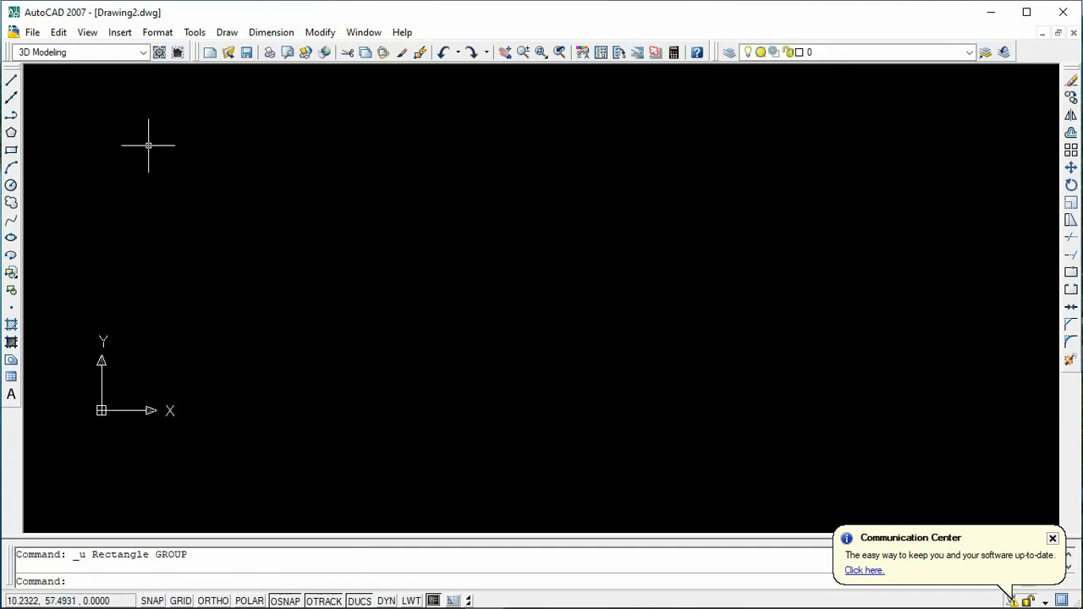
- Draw a rectangle about 36 units wide and 32.5 units high, above and to the right of the origin
click(11, 152)
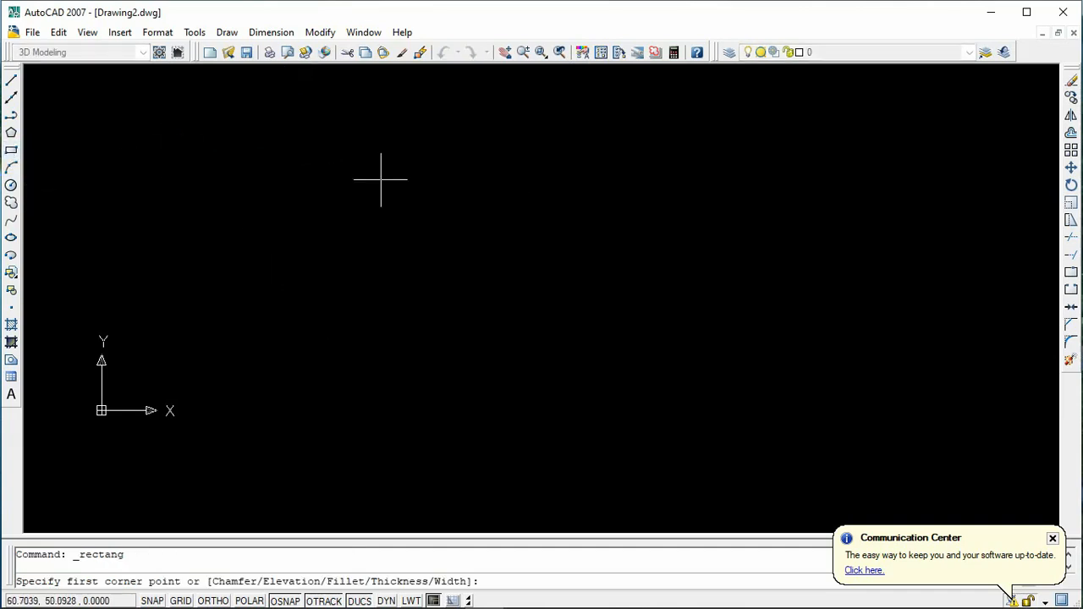
click(382, 238)
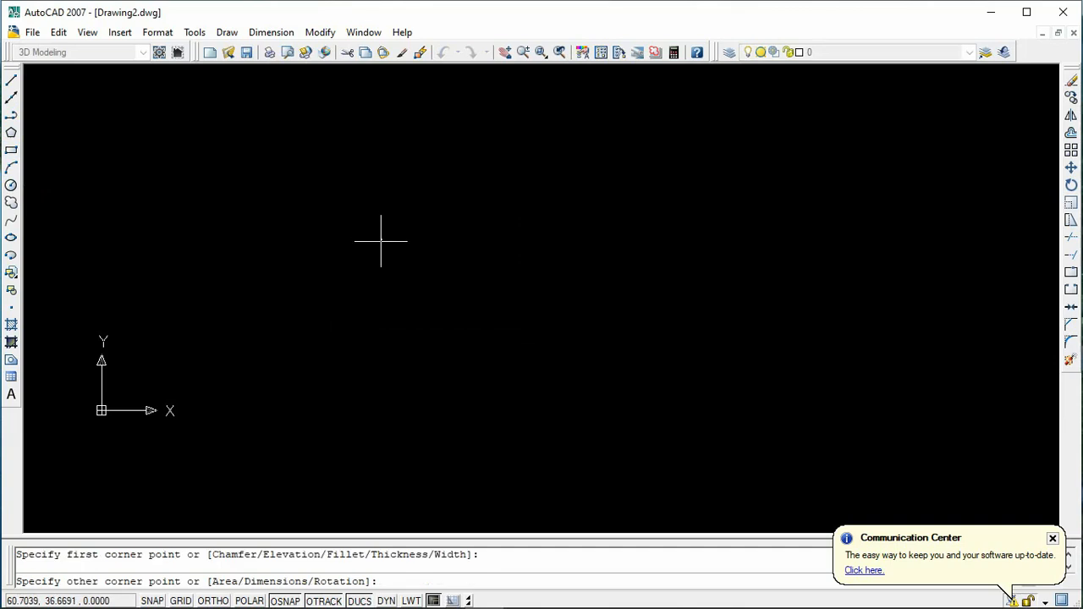
click(549, 388)
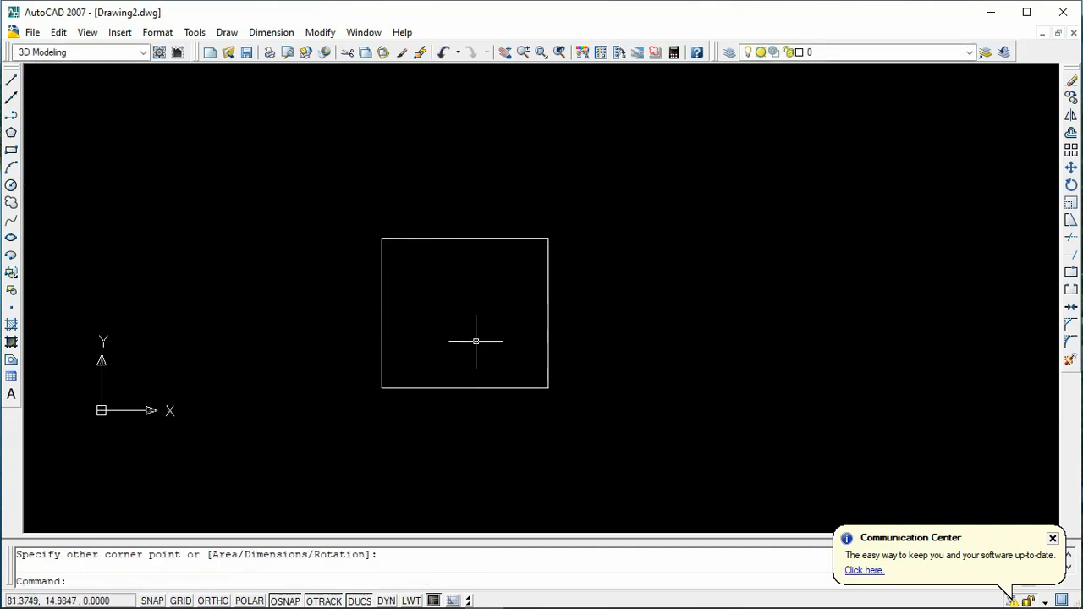
- Add a vertical linear dimension outside the rectangle's right edge and examine the rectangle's height
click(320, 32)
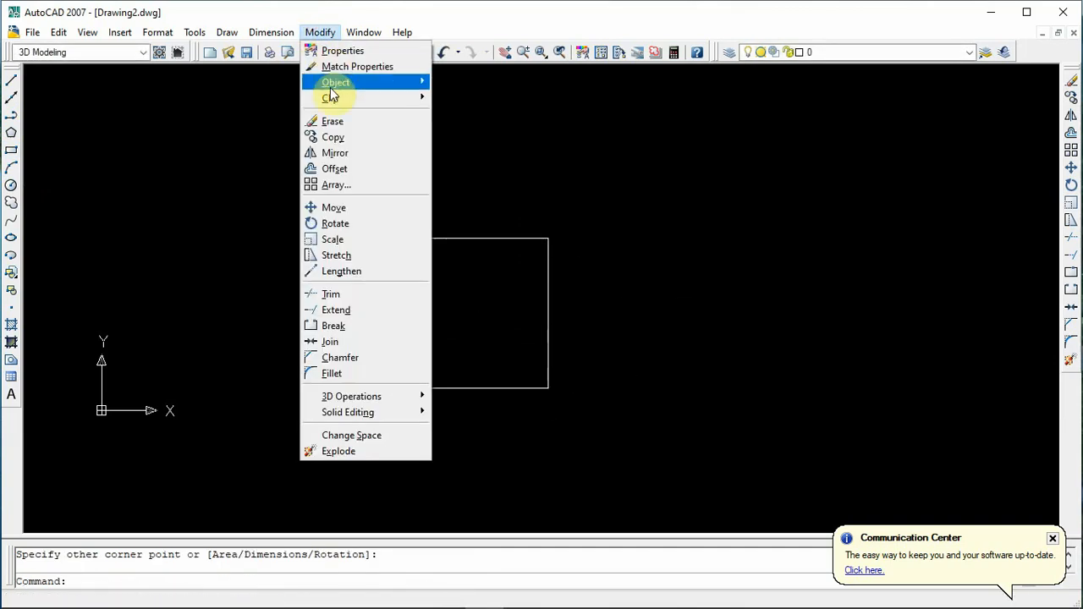
click(281, 75)
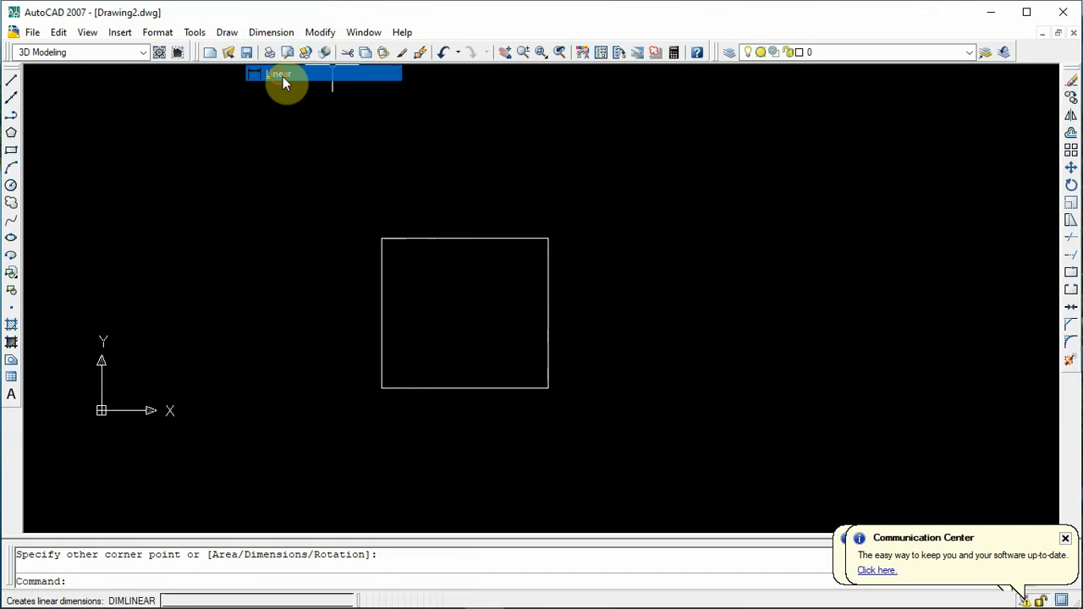
click(548, 238)
click(548, 389)
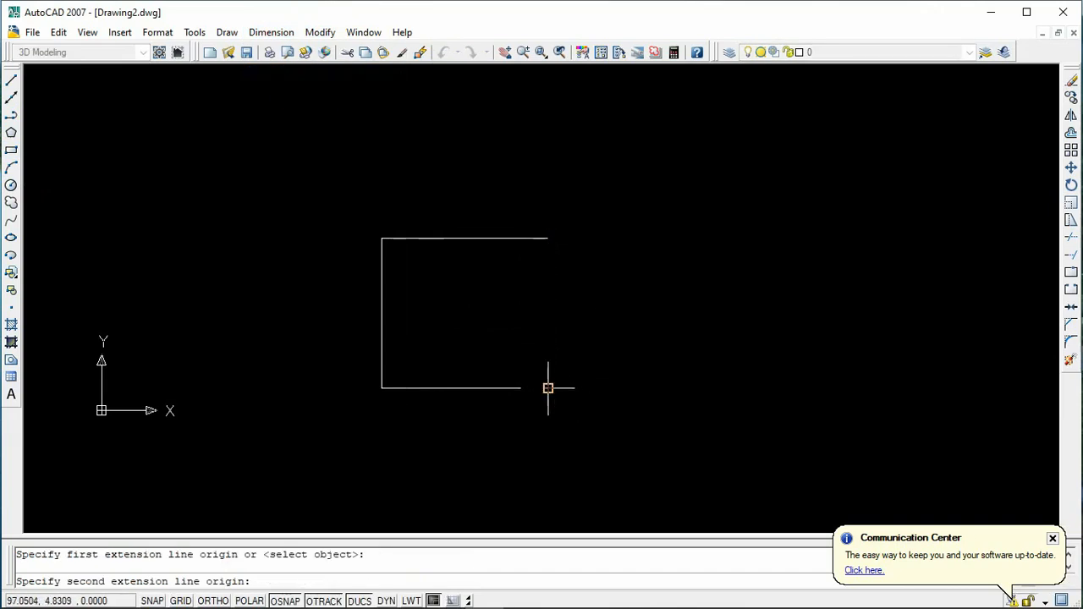
click(602, 313)
scroll(599, 314, up, 5)
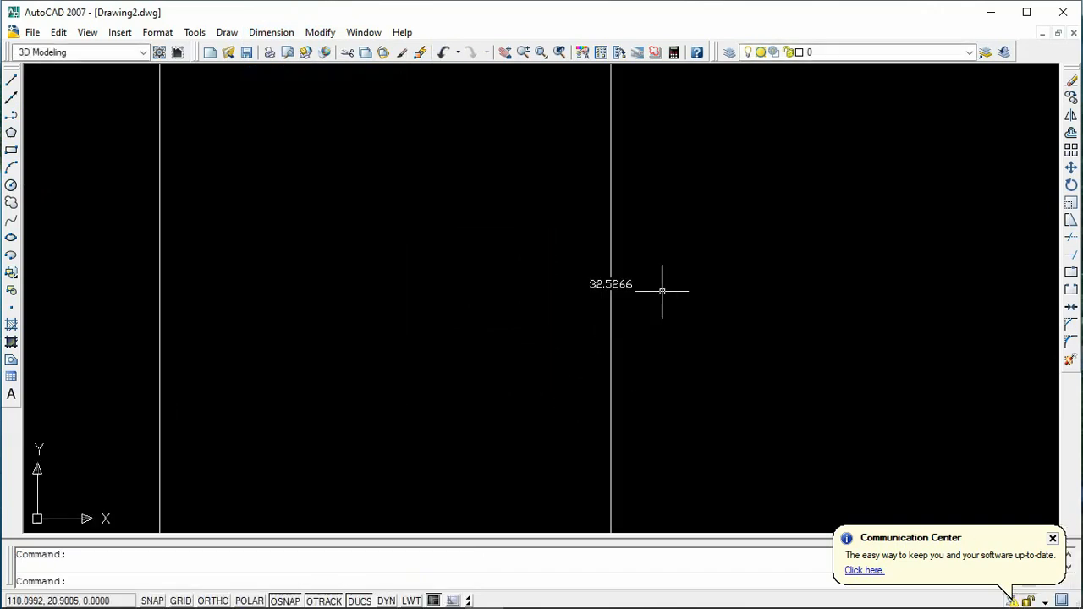
scroll(582, 307, down, 5)
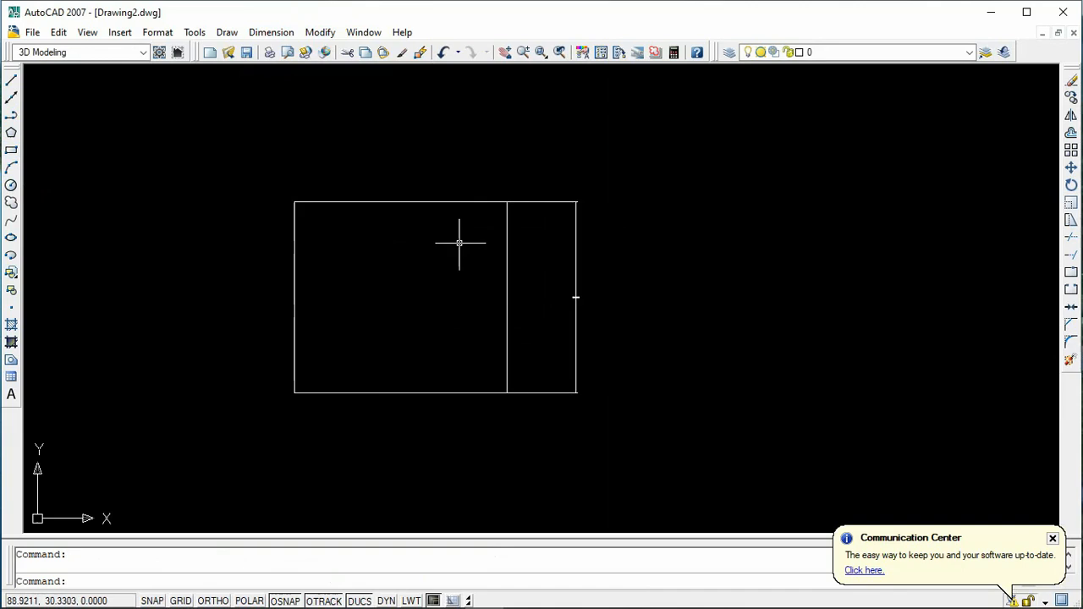
scroll(571, 297, up, 8)
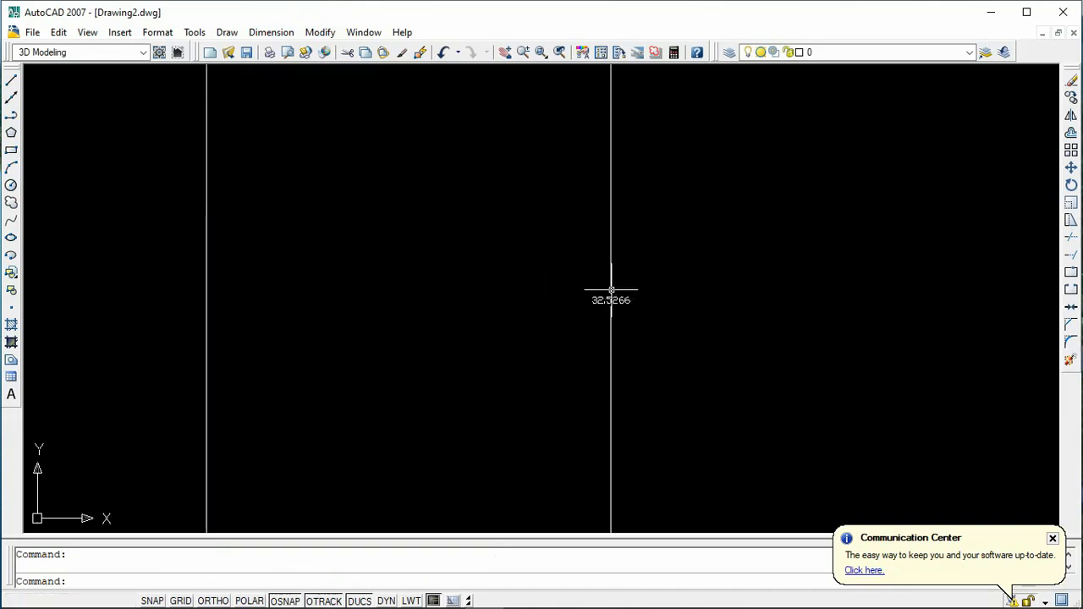
scroll(589, 337, up, 2)
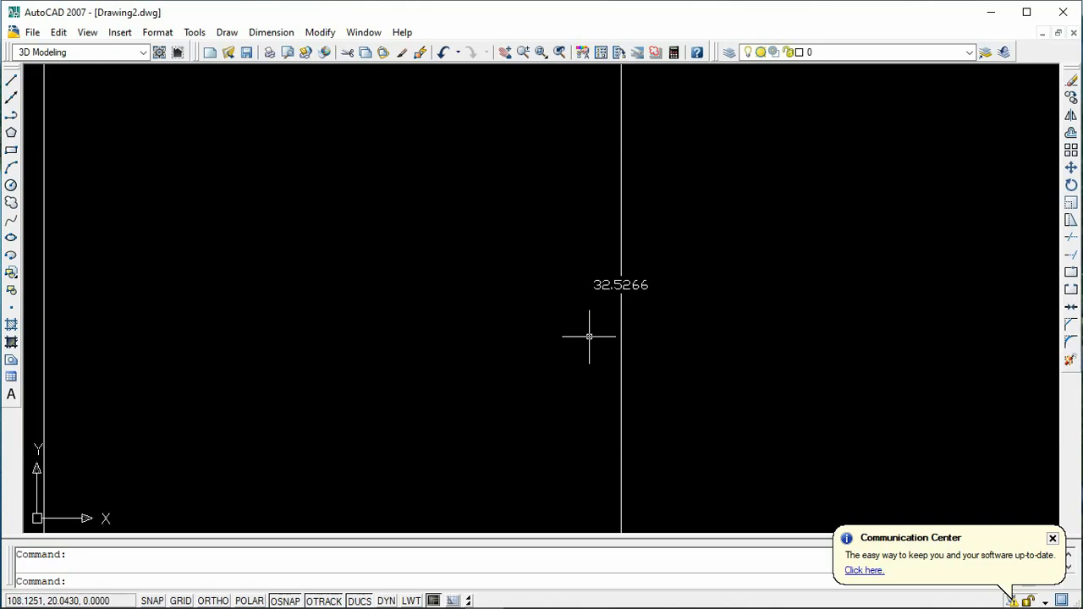
scroll(589, 337, down, 2)
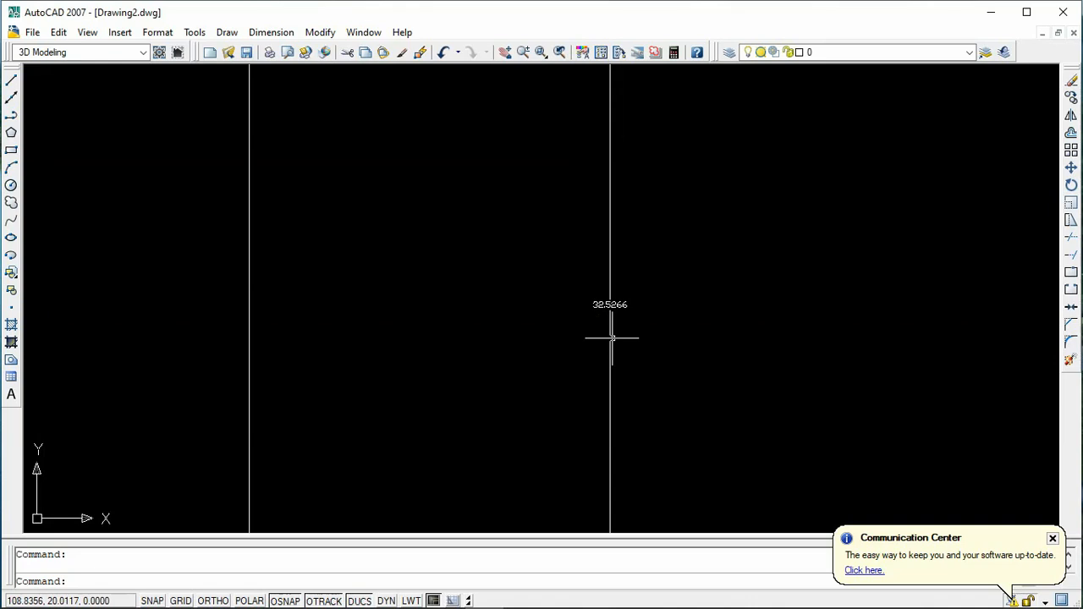
- Erase the height dimension beside the rectangle
click(676, 268)
click(565, 332)
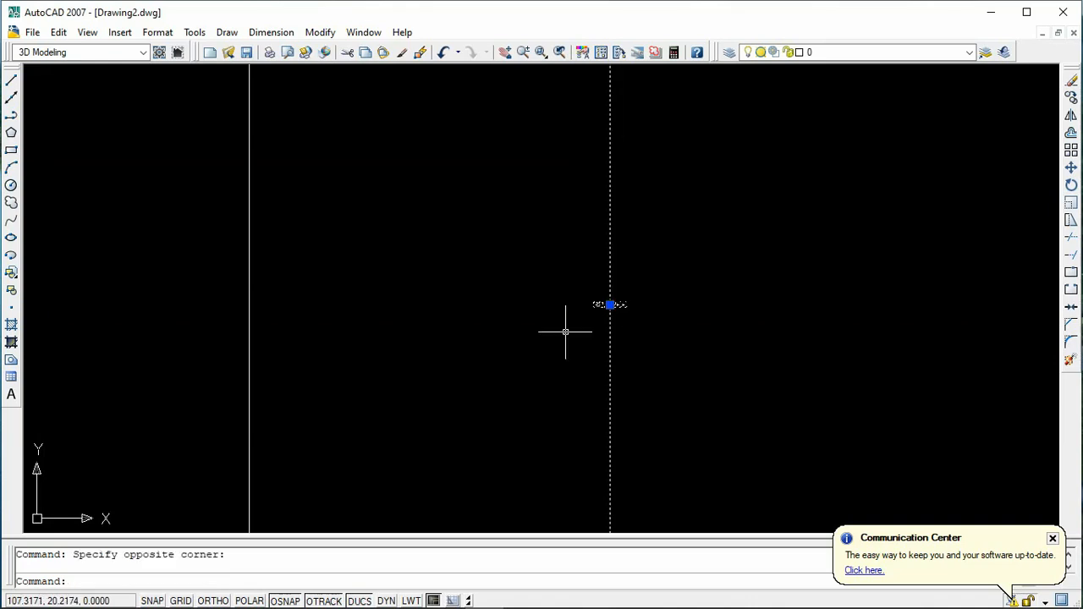
key(Delete)
scroll(565, 332, down, 2)
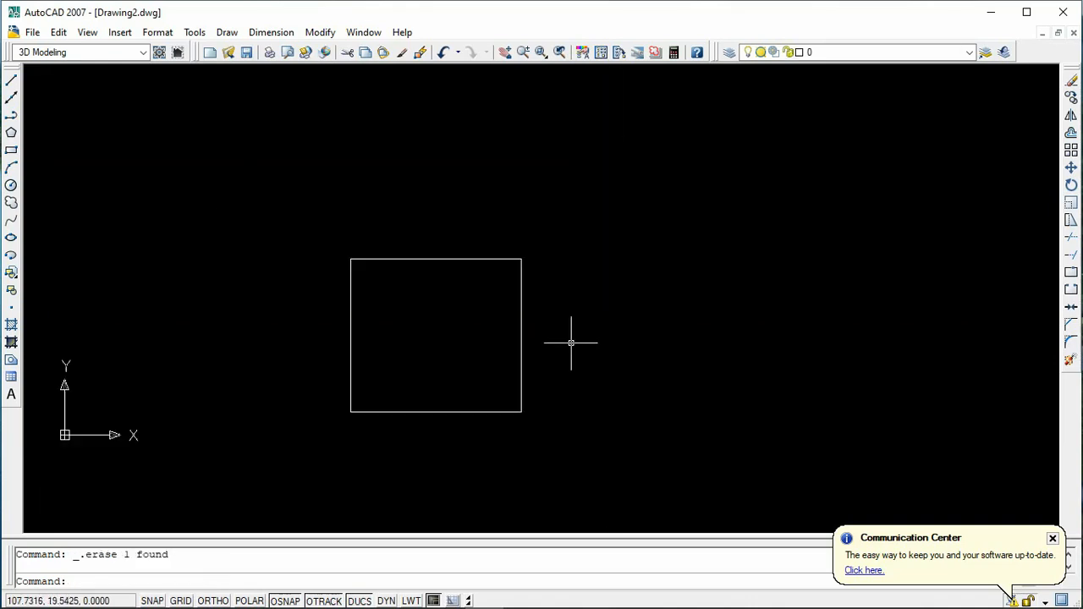
- Stretch the rectangle's top edge upward by 8 units with Ortho on, using the lower-right corner as the base point
scroll(364, 394, up, 2)
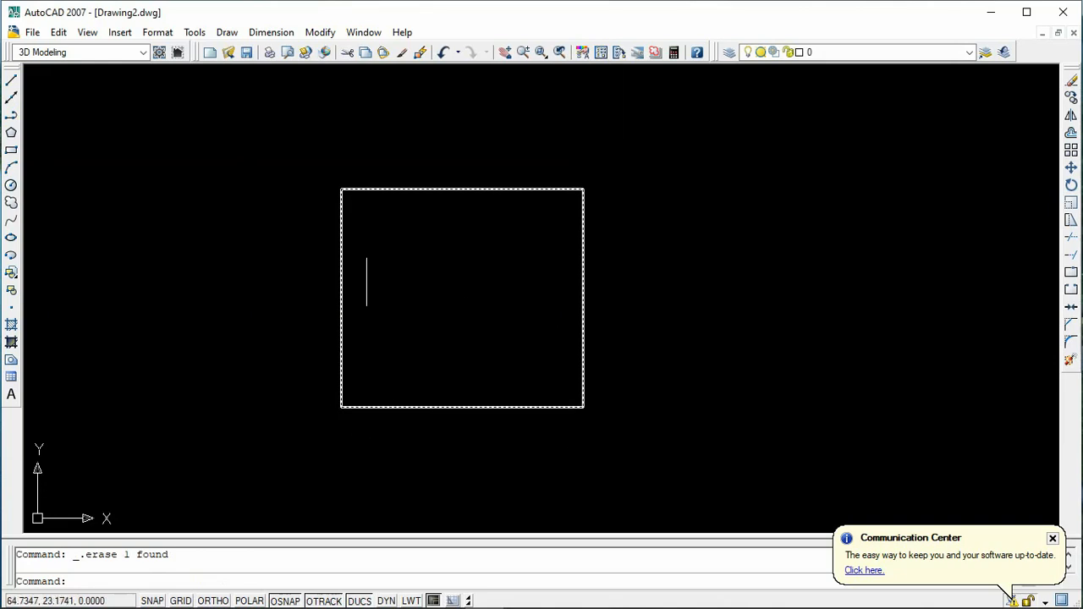
click(320, 32)
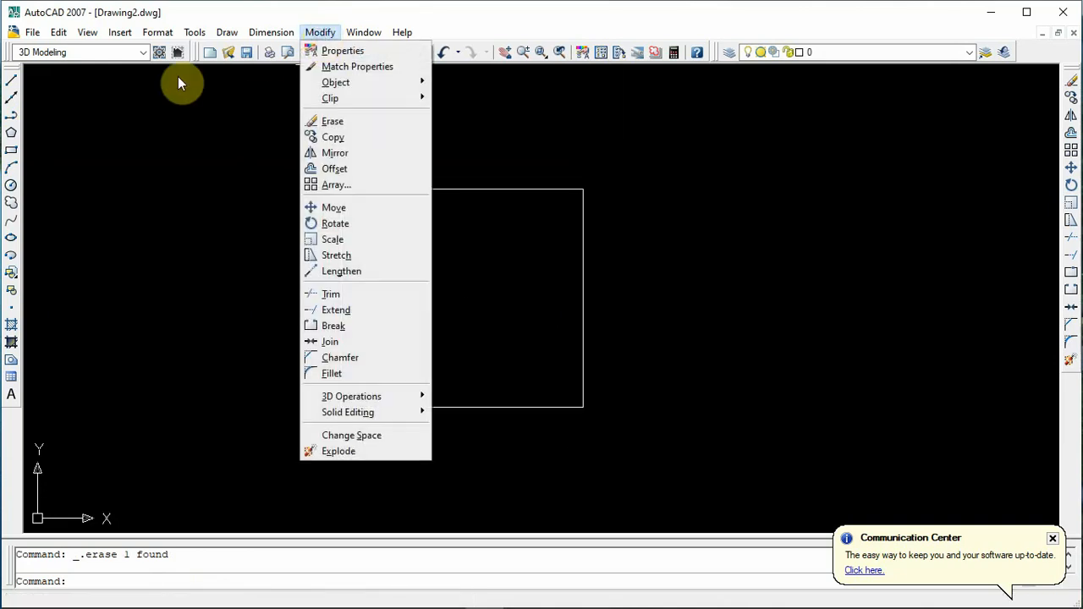
click(318, 255)
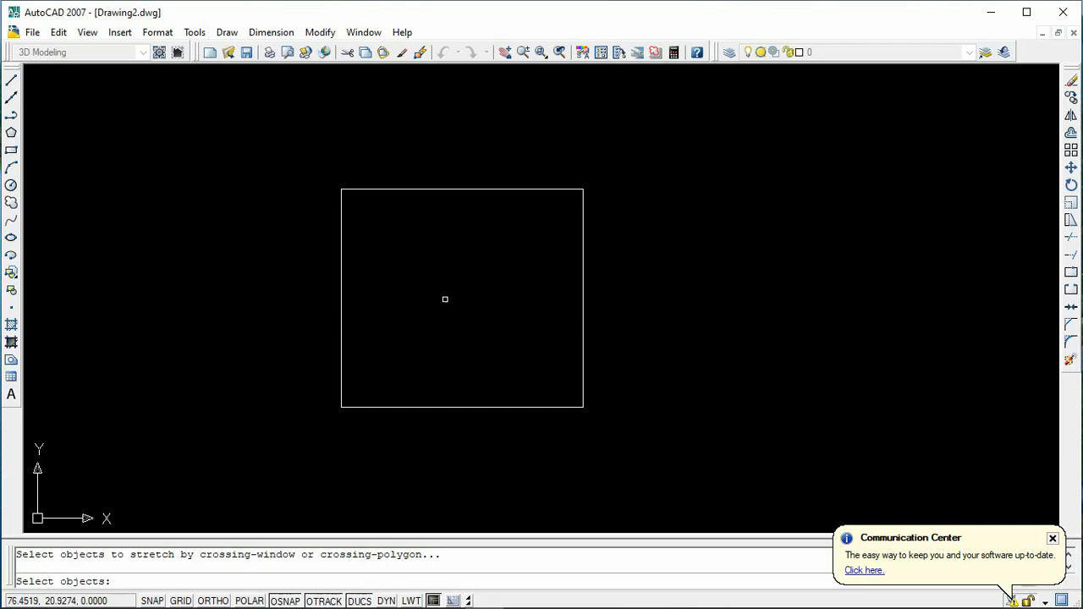
click(733, 92)
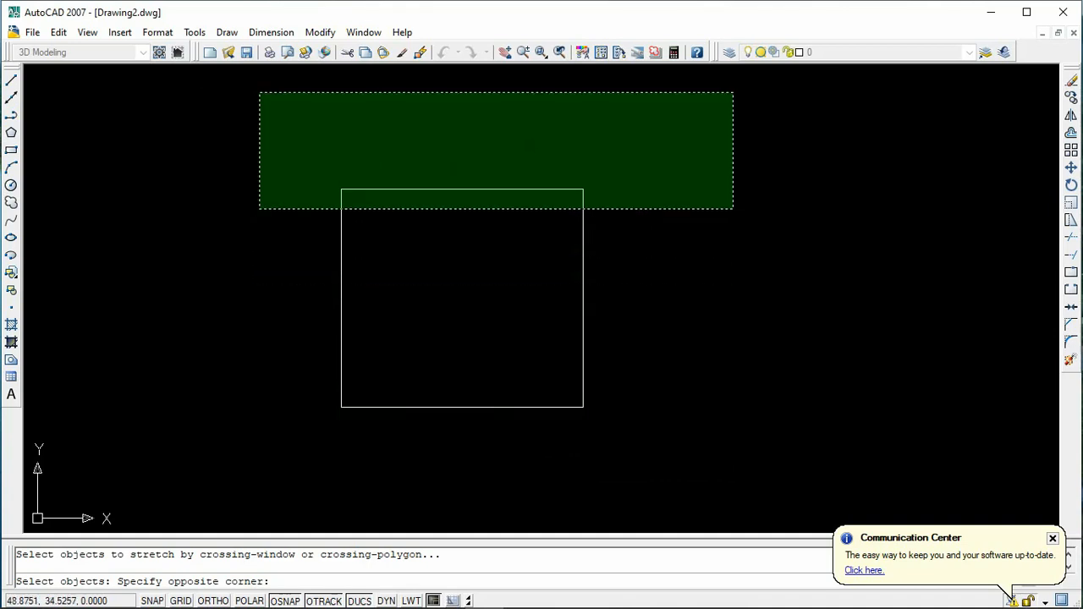
click(259, 208)
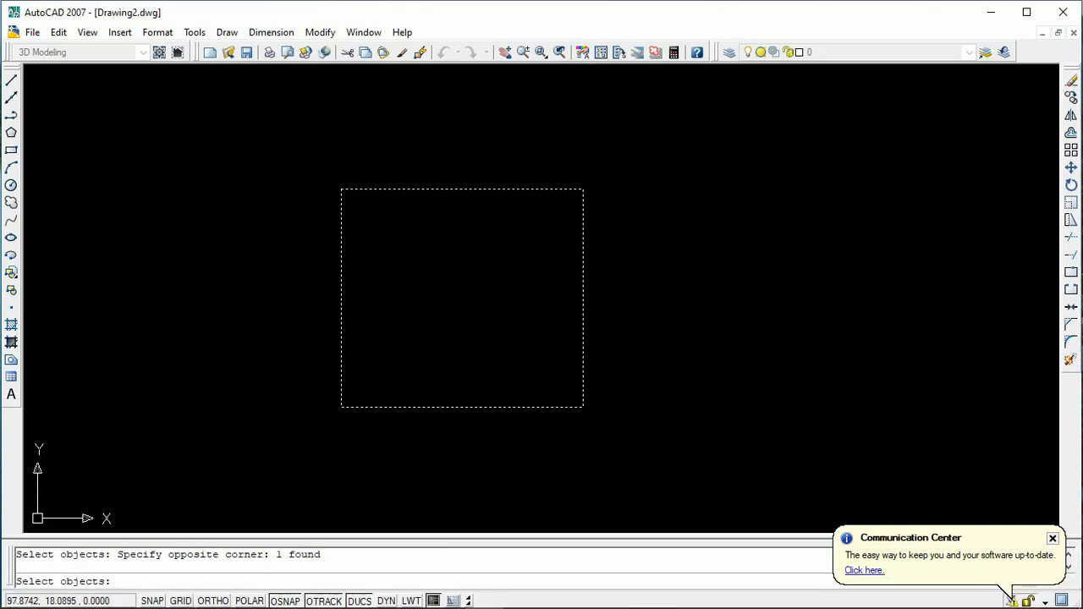
key(Return)
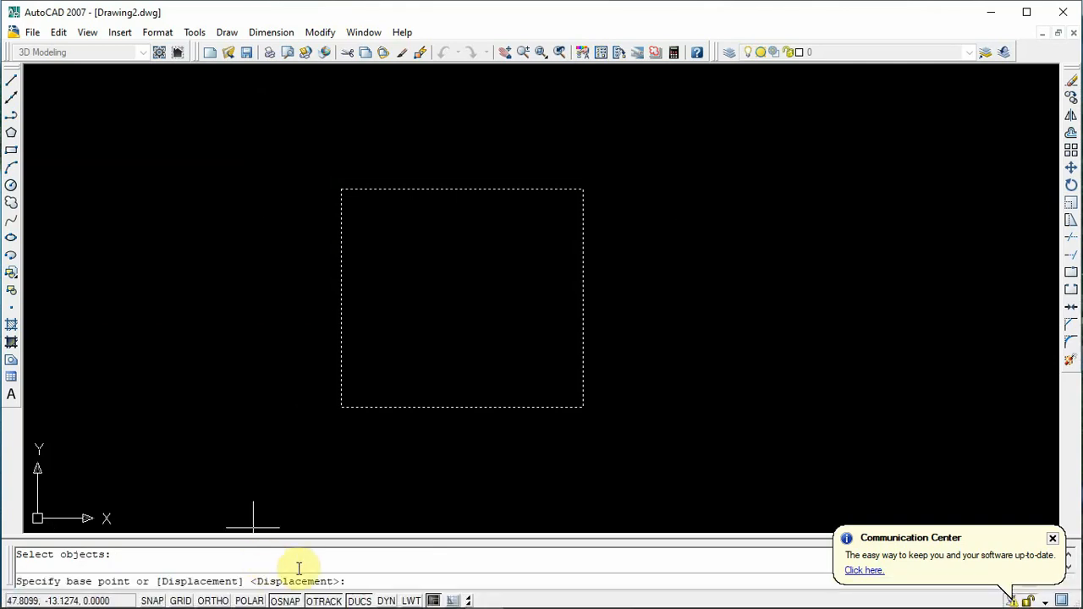
click(583, 407)
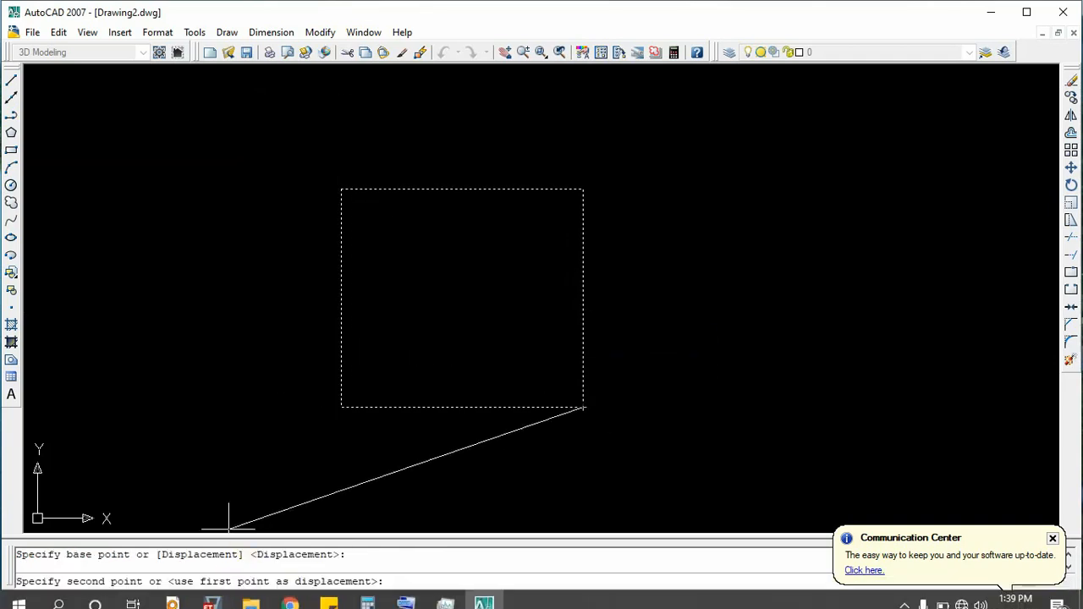
click(214, 600)
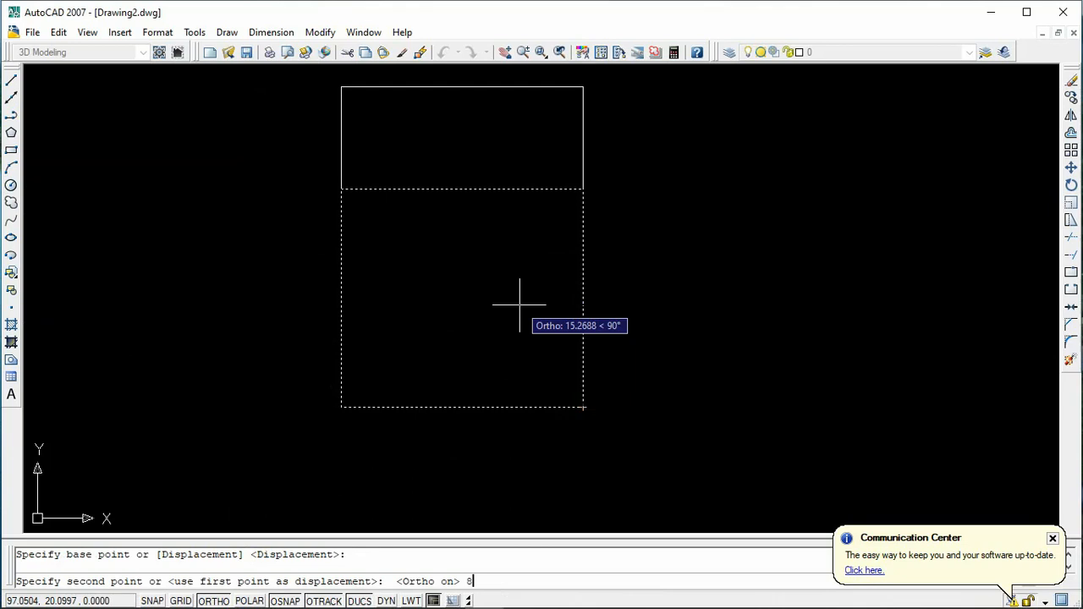
key(Return)
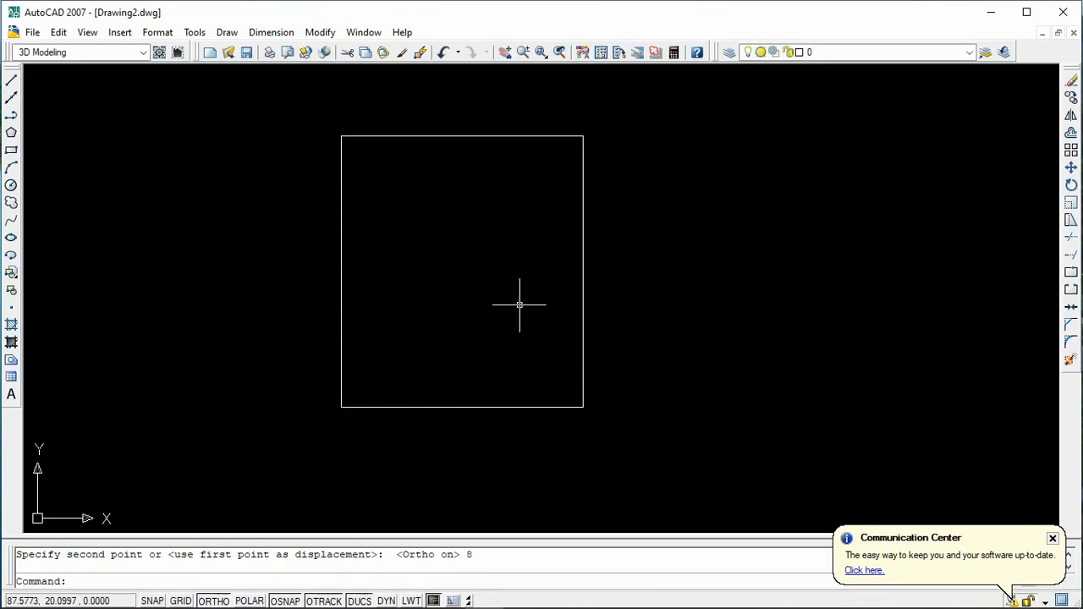
- Dimension the stretched rectangle's right edge with a linear dimension and examine the new height
click(270, 32)
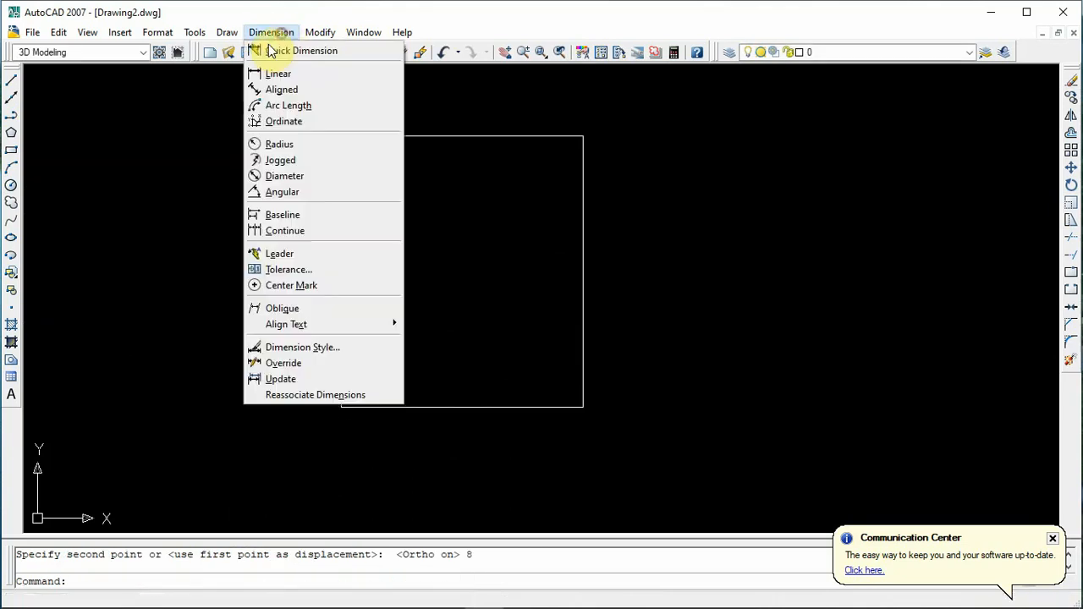
click(279, 72)
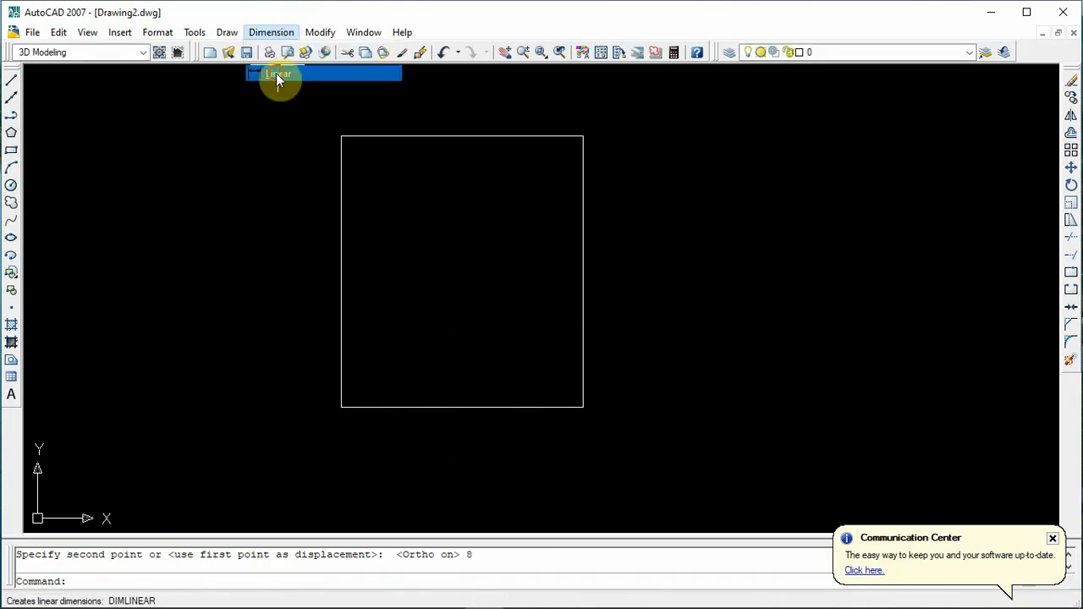
click(582, 135)
click(583, 406)
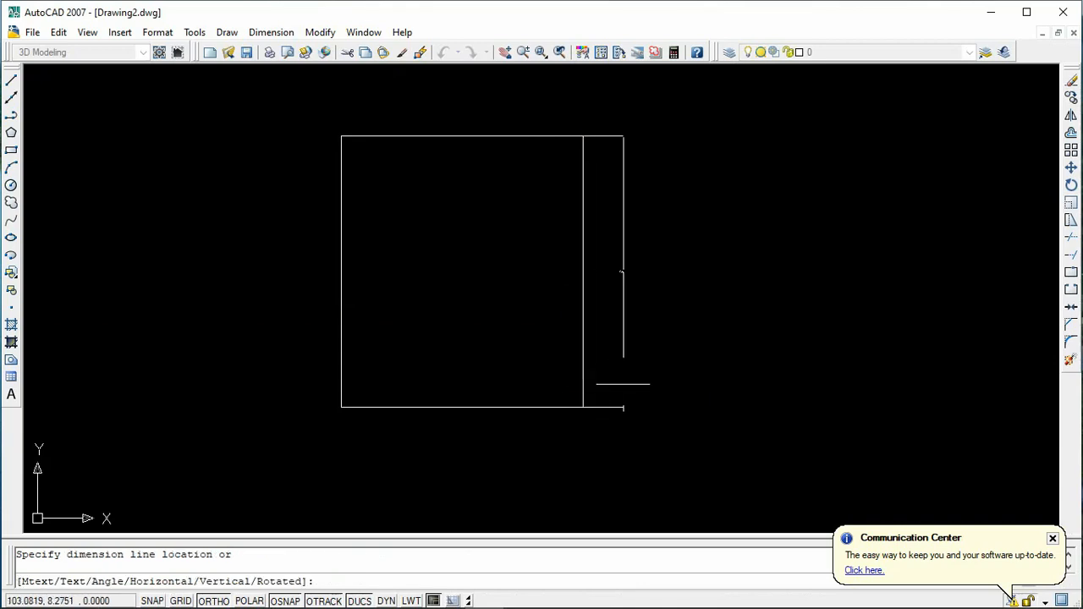
click(627, 341)
scroll(631, 285, up, 8)
scroll(604, 181, up, 2)
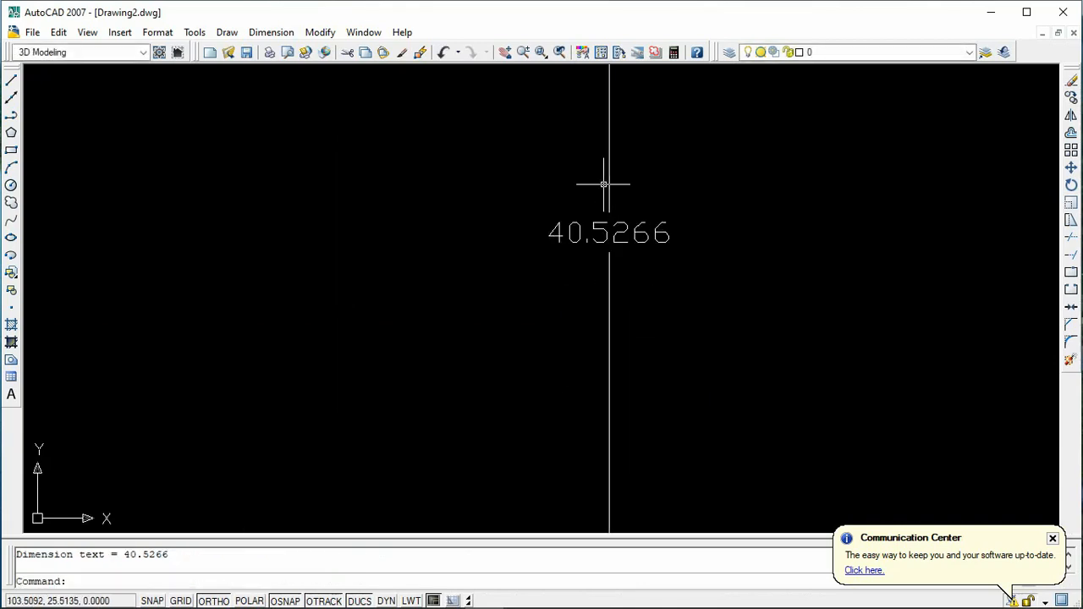
scroll(655, 256, down, 5)
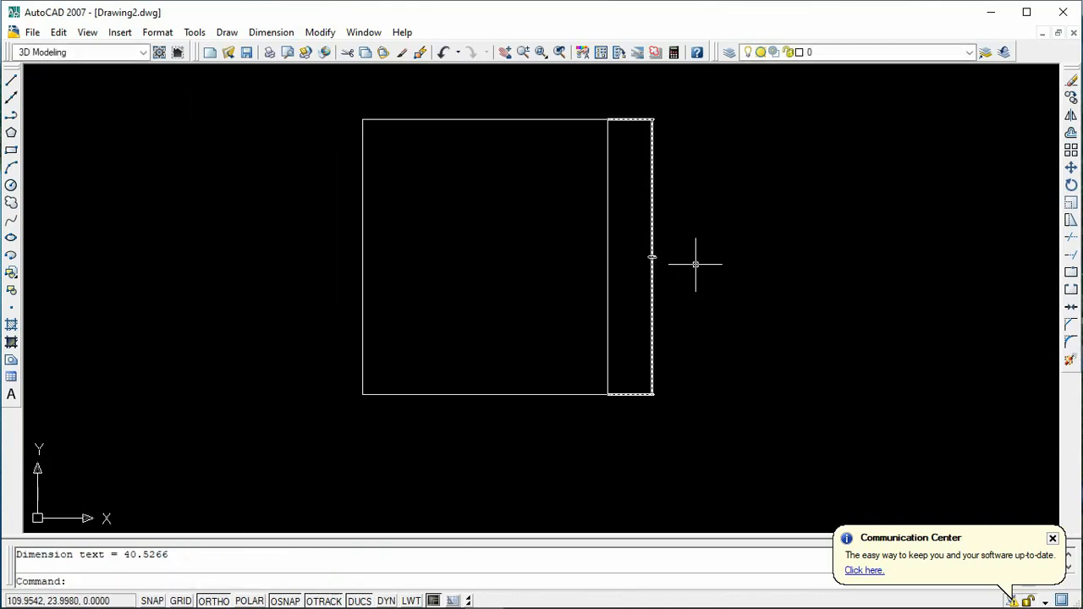
scroll(681, 233, up, 2)
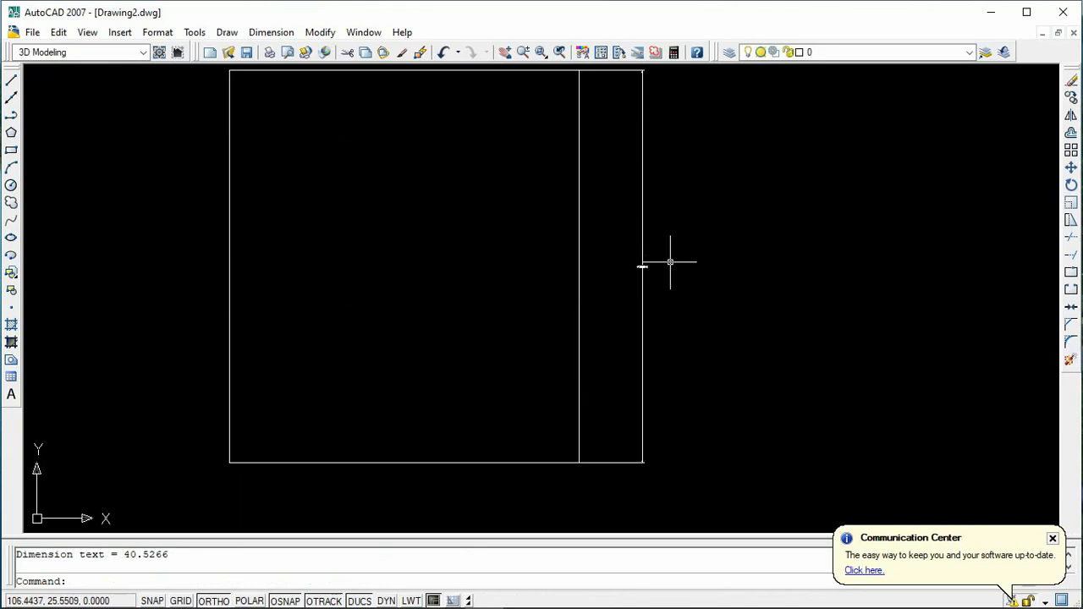
scroll(648, 270, up, 2)
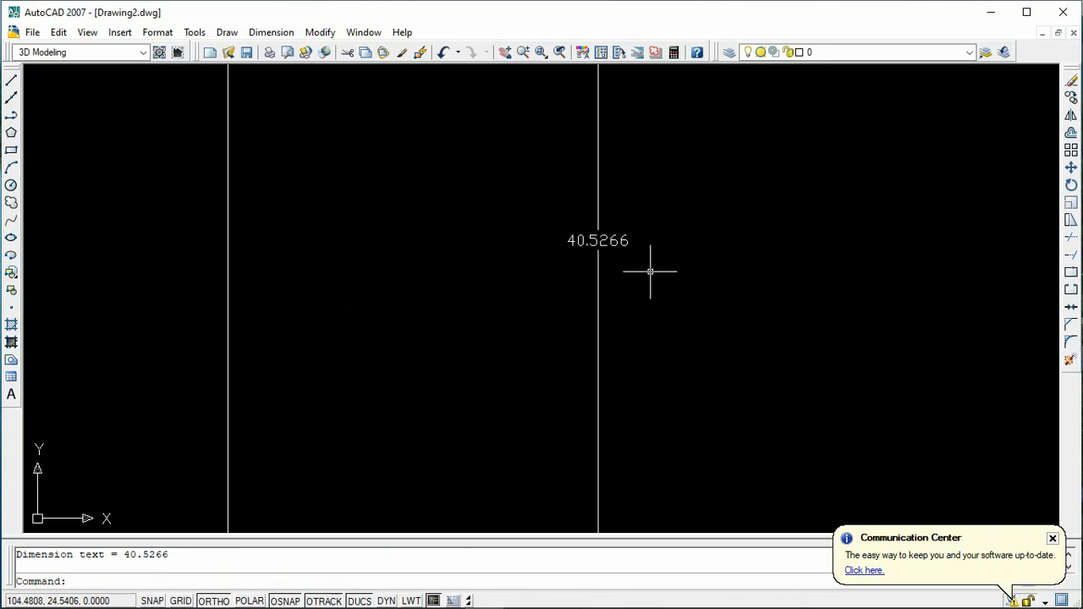
scroll(648, 271, down, 5)
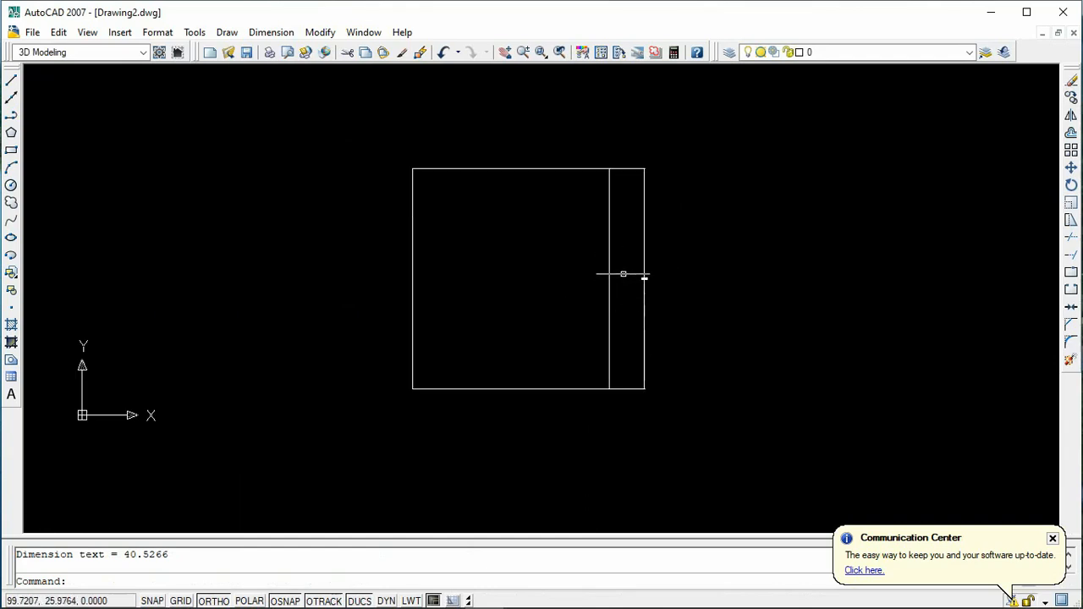
- Erase the linear dimension from the right side of the stretched rectangle
click(645, 221)
key(Delete)
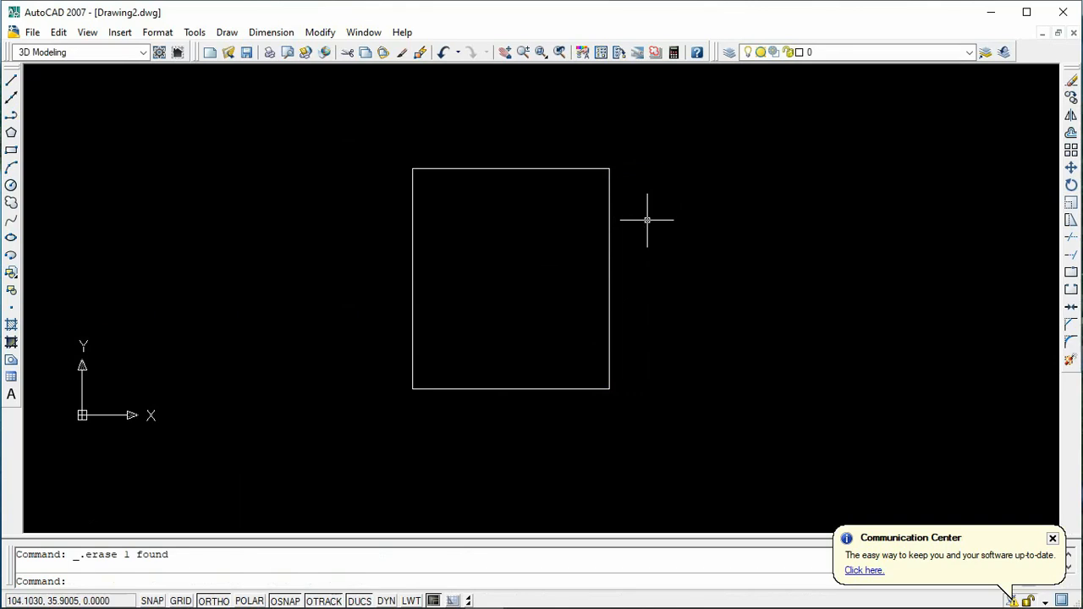
- Dimension the rectangle's top edge with a linear dimension placed above it and examine the width
click(254, 33)
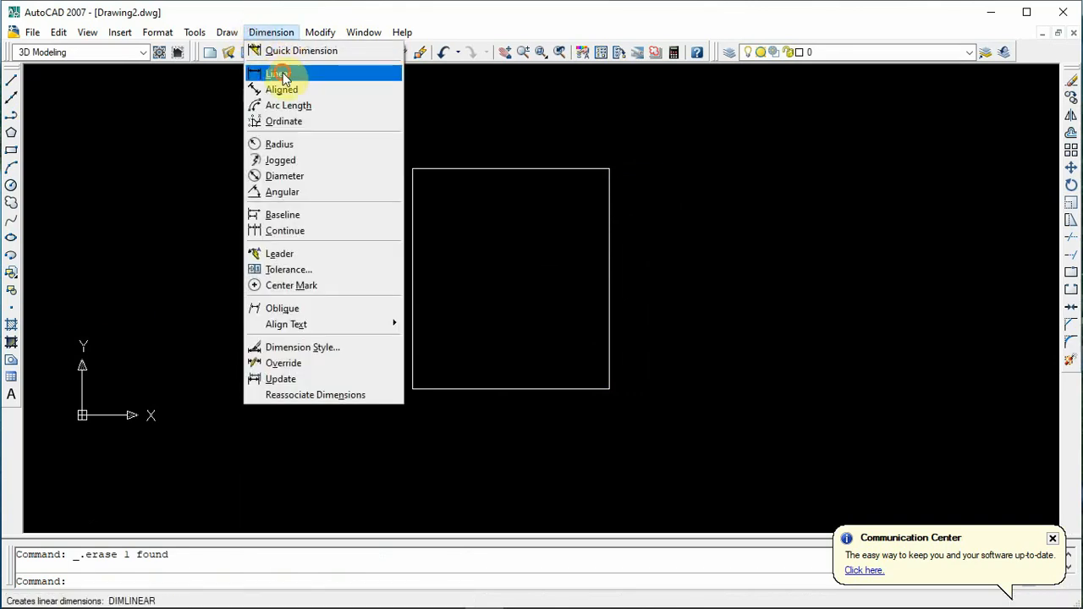
click(279, 72)
click(609, 167)
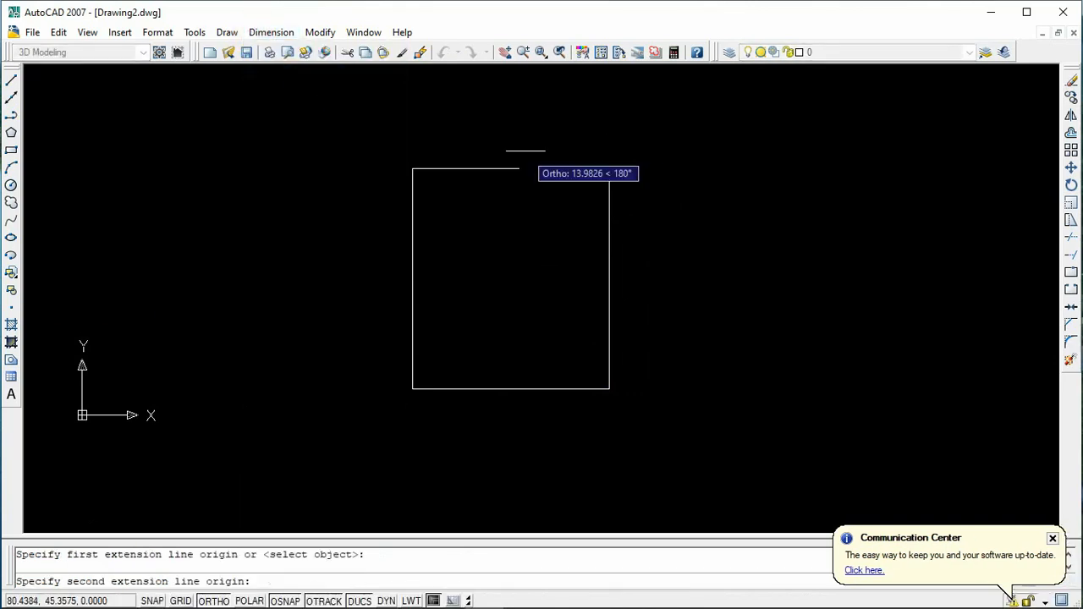
click(412, 168)
click(418, 151)
scroll(511, 150, up, 10)
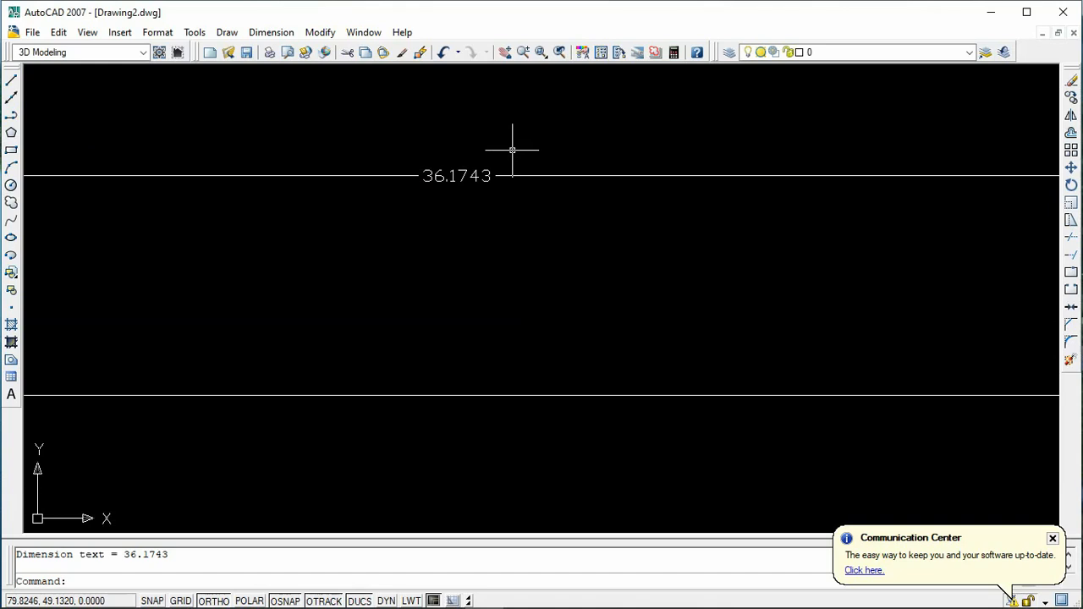
scroll(532, 182, down, 2)
scroll(542, 174, down, 2)
- Erase the linear dimension above the rectangle's top edge
click(545, 167)
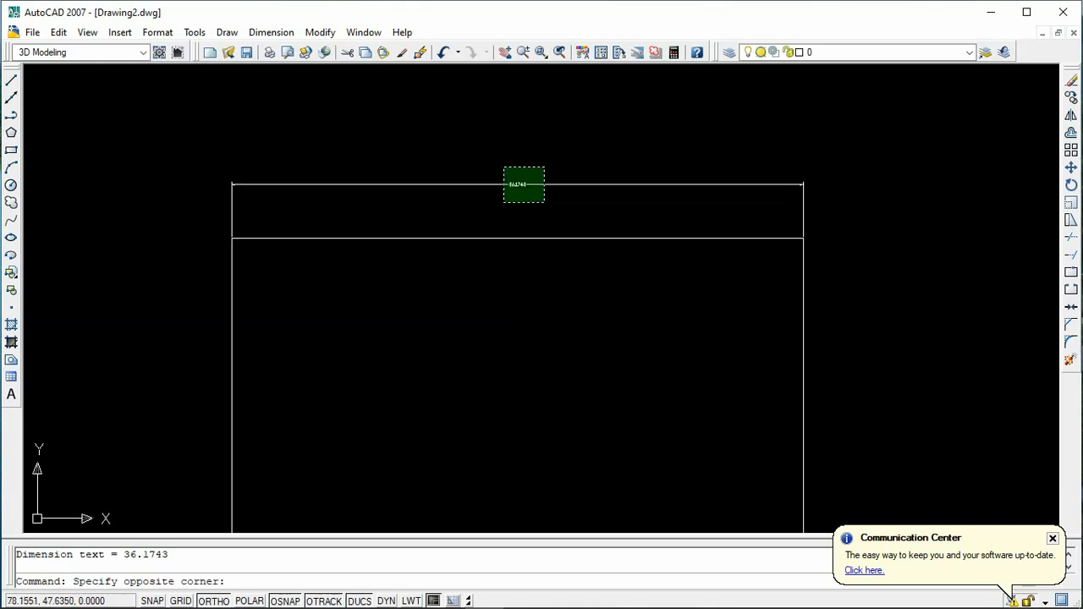
click(502, 203)
scroll(531, 184, up, 5)
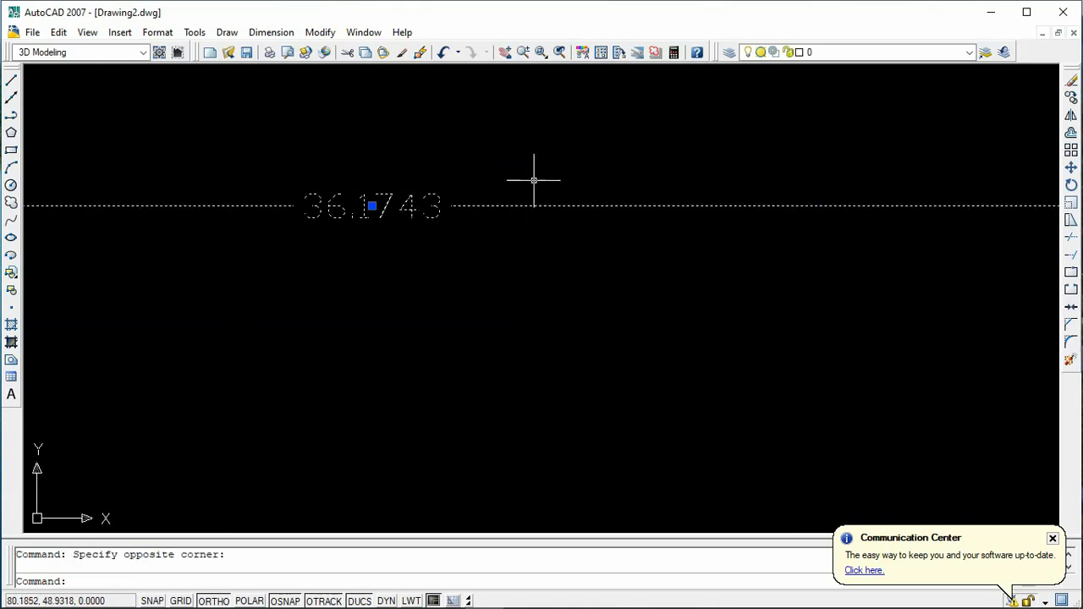
key(Delete)
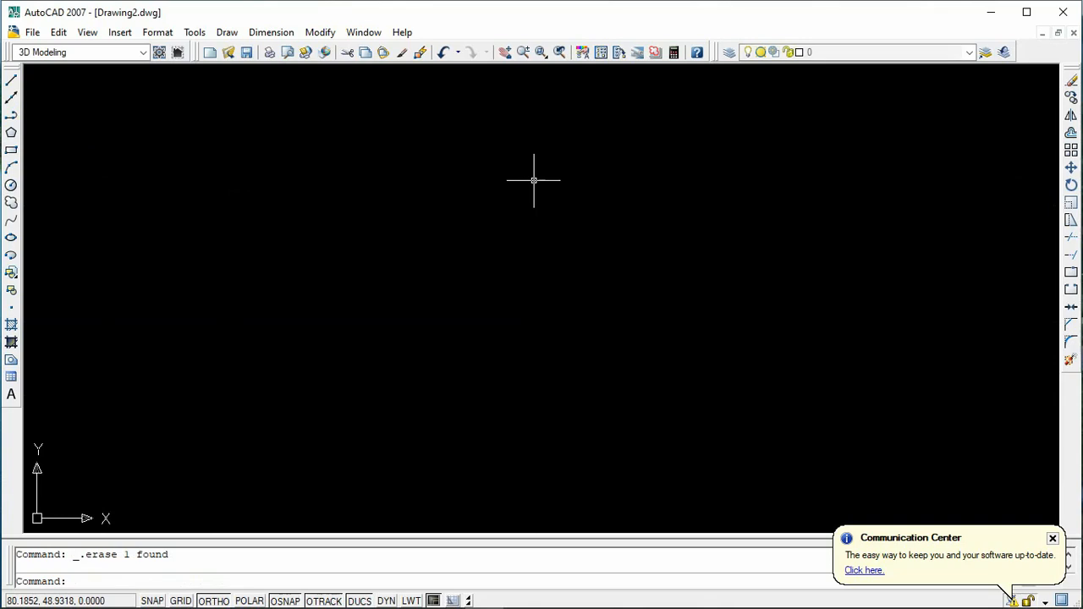
scroll(495, 129, down, 5)
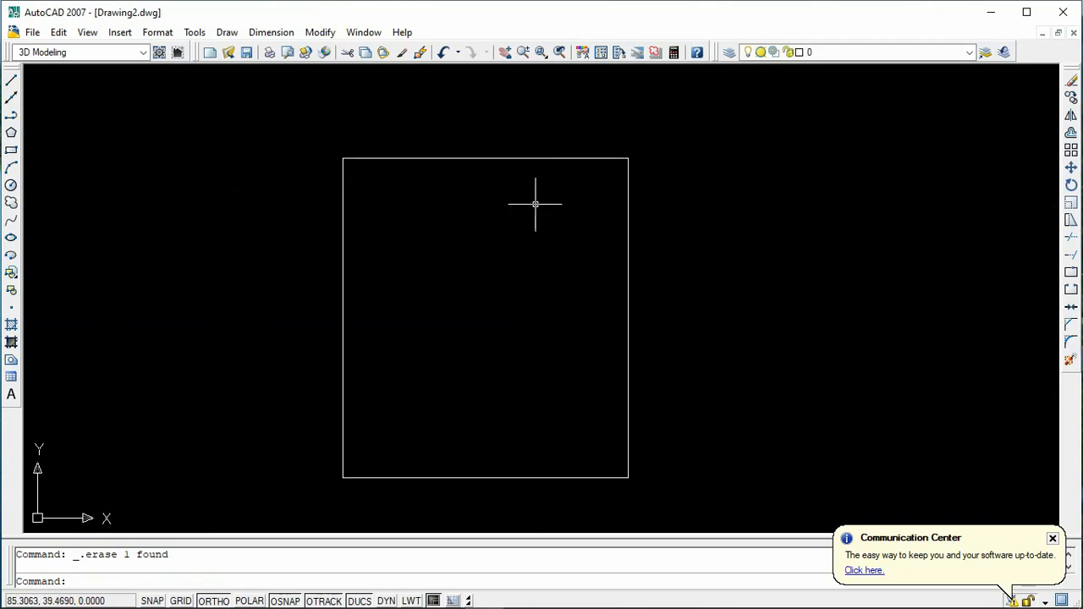
- Stretch the rectangle's right edge outward by 14 units, using the lower-right corner as the base point
click(321, 32)
click(321, 32)
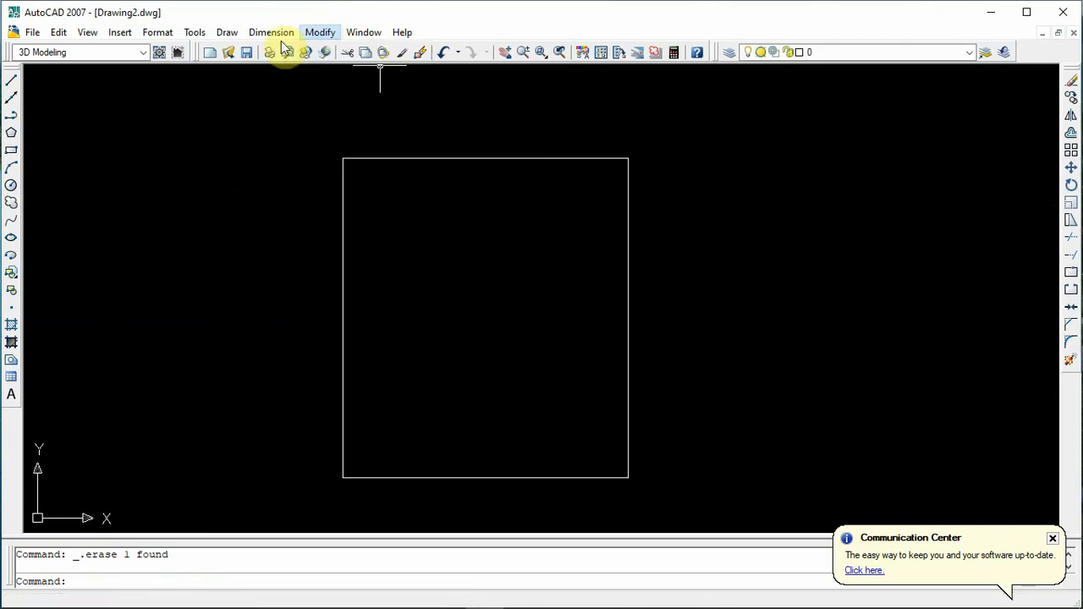
click(316, 32)
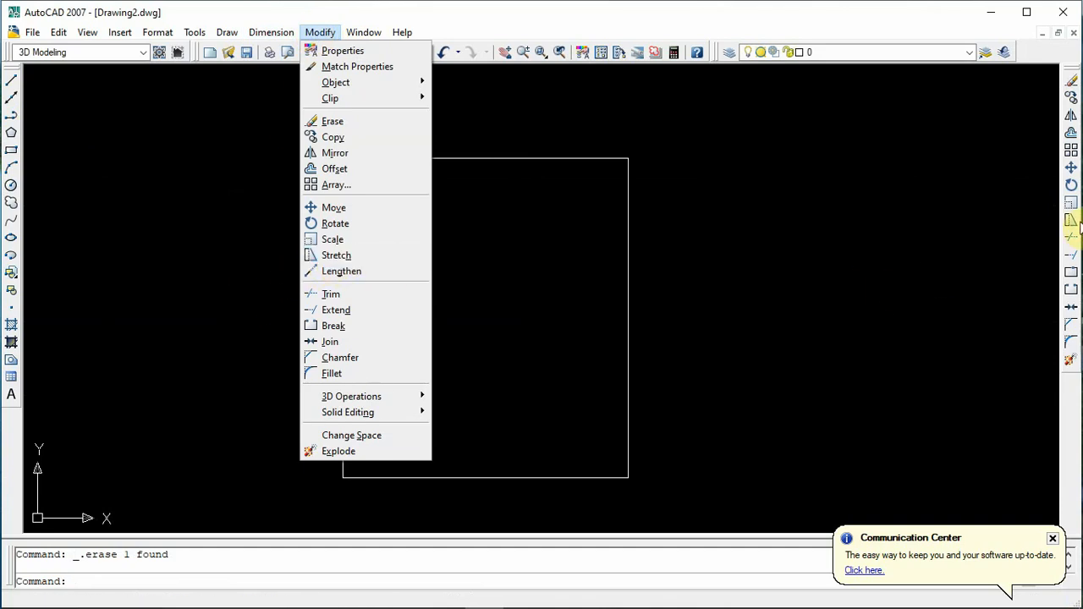
click(330, 254)
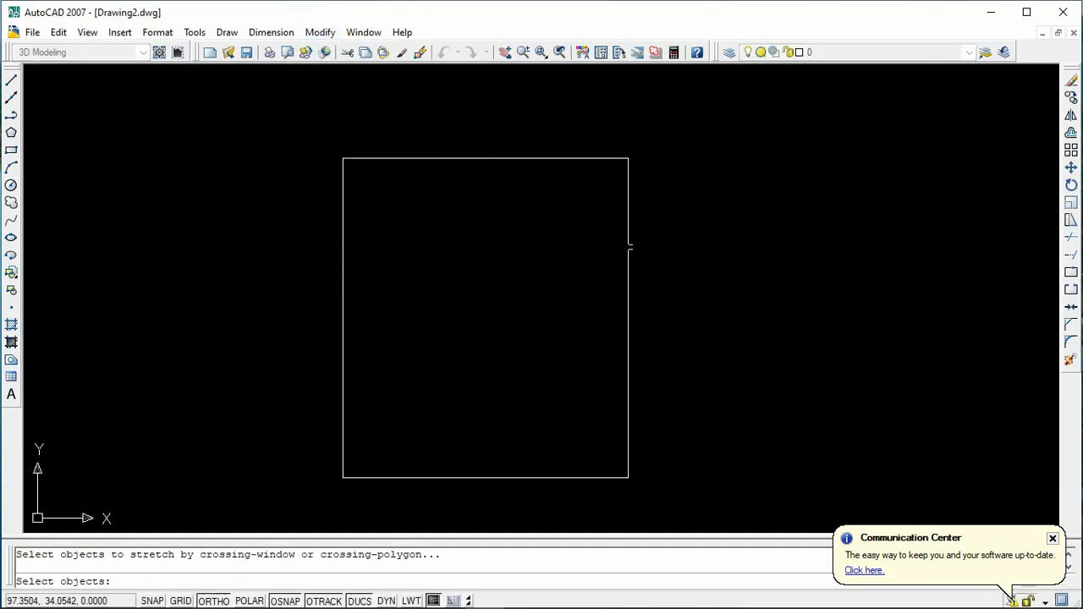
click(697, 124)
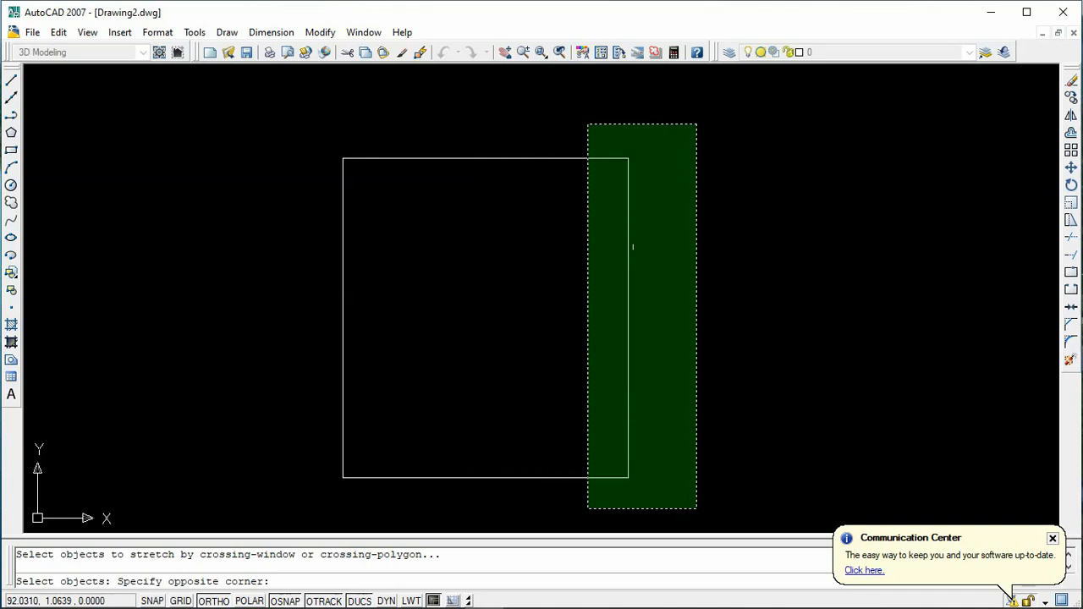
click(588, 508)
key(Return)
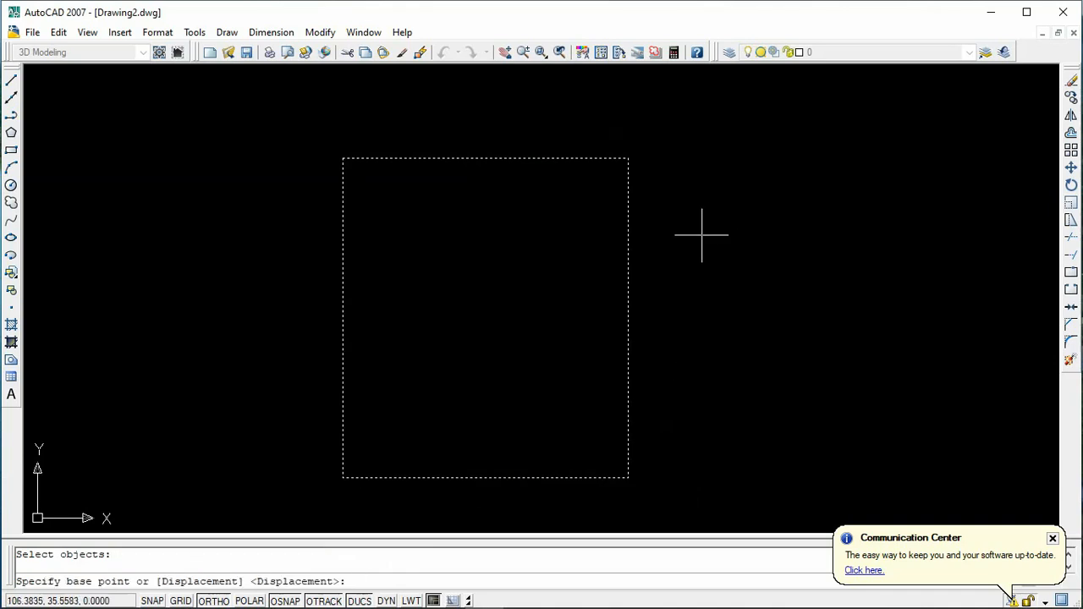
click(629, 477)
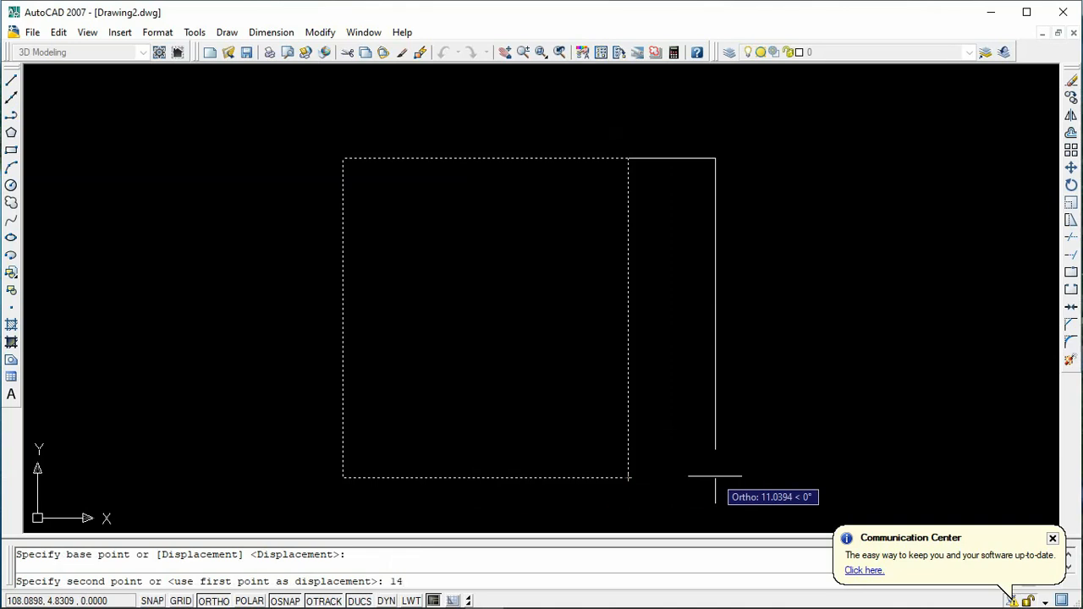
text(14)
key(Return)
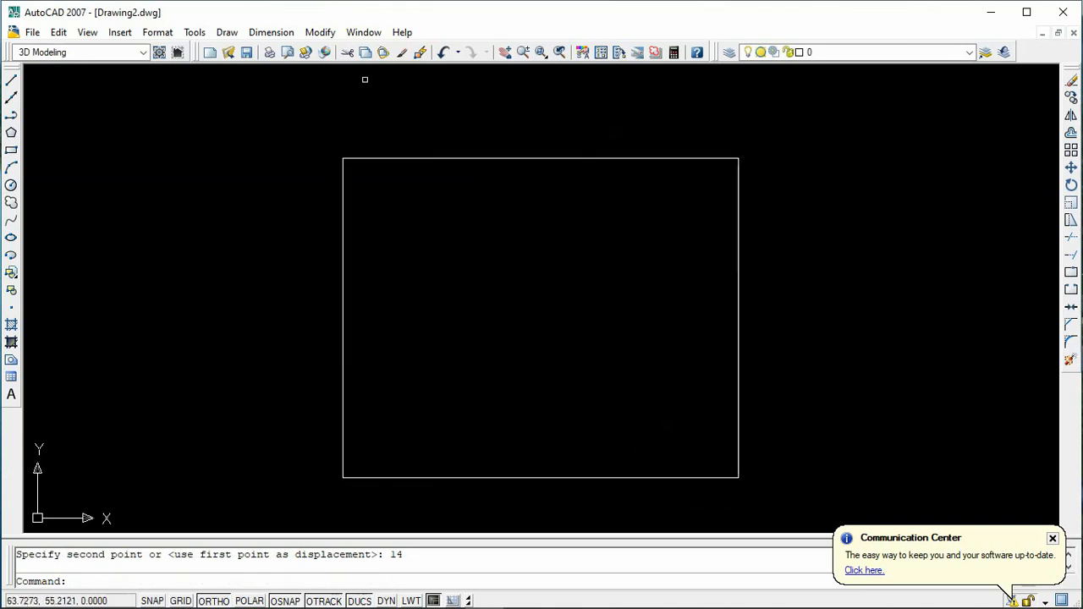
- Check the widened rectangle's width with a linear dimension above its top edge, and minimize the program window to reach the desktop
click(273, 31)
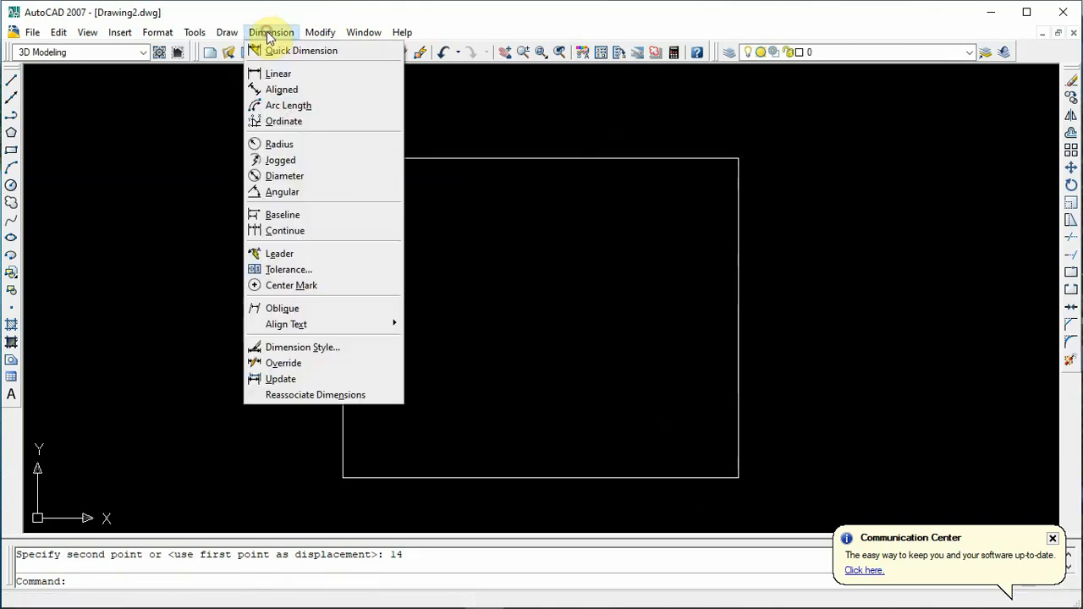
click(283, 76)
click(344, 157)
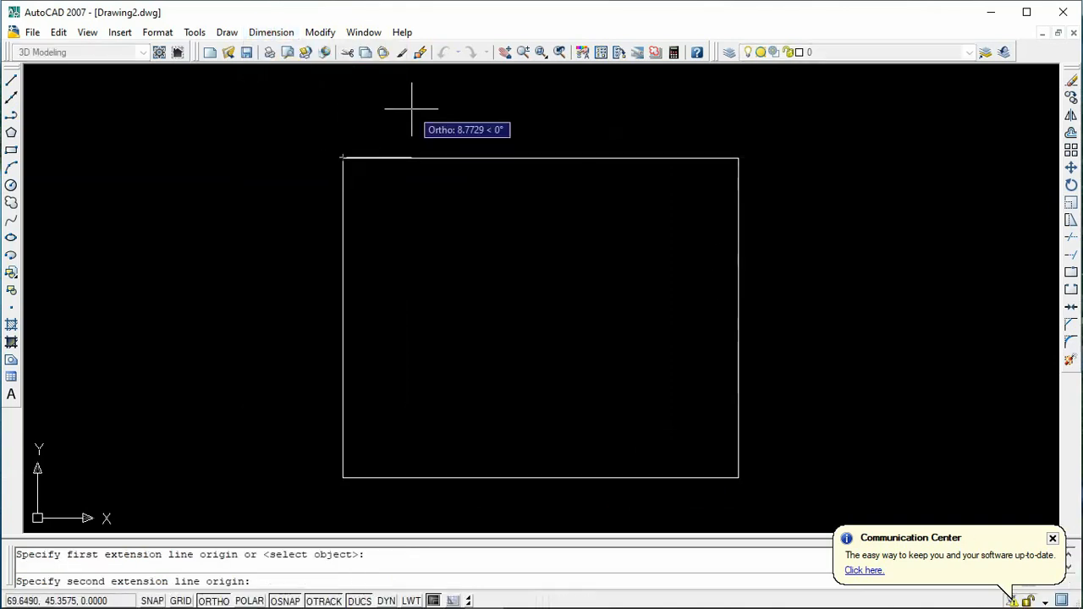
click(738, 158)
click(715, 122)
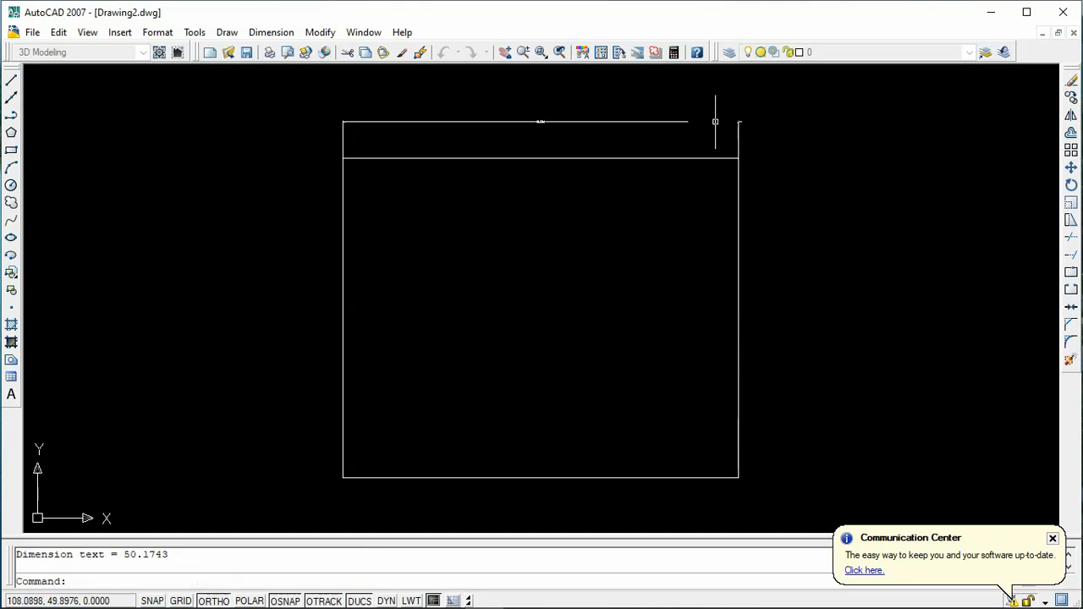
scroll(541, 119, up, 10)
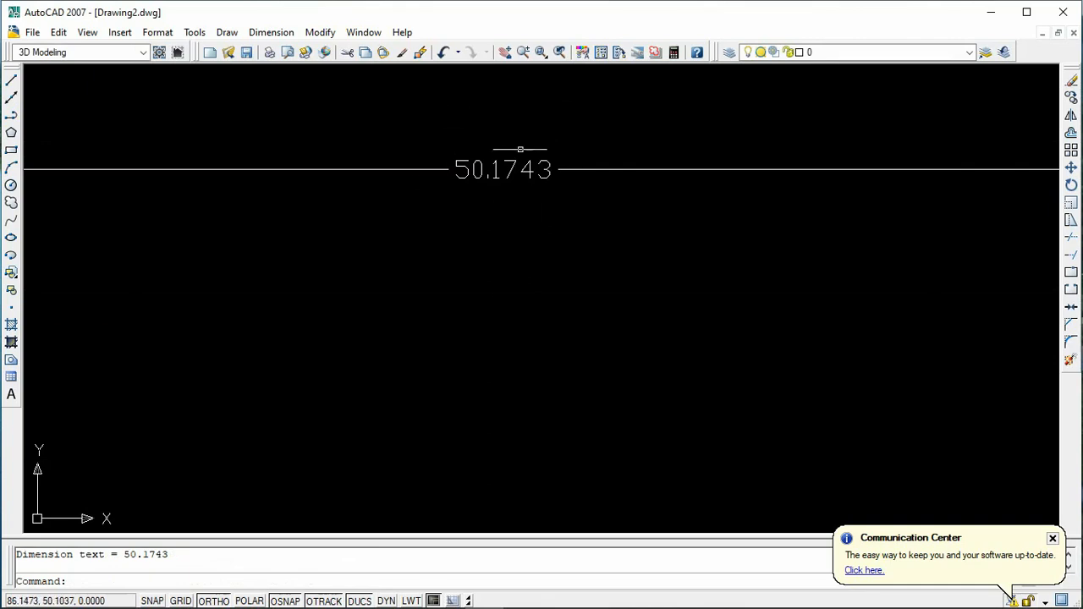
scroll(506, 142, down, 5)
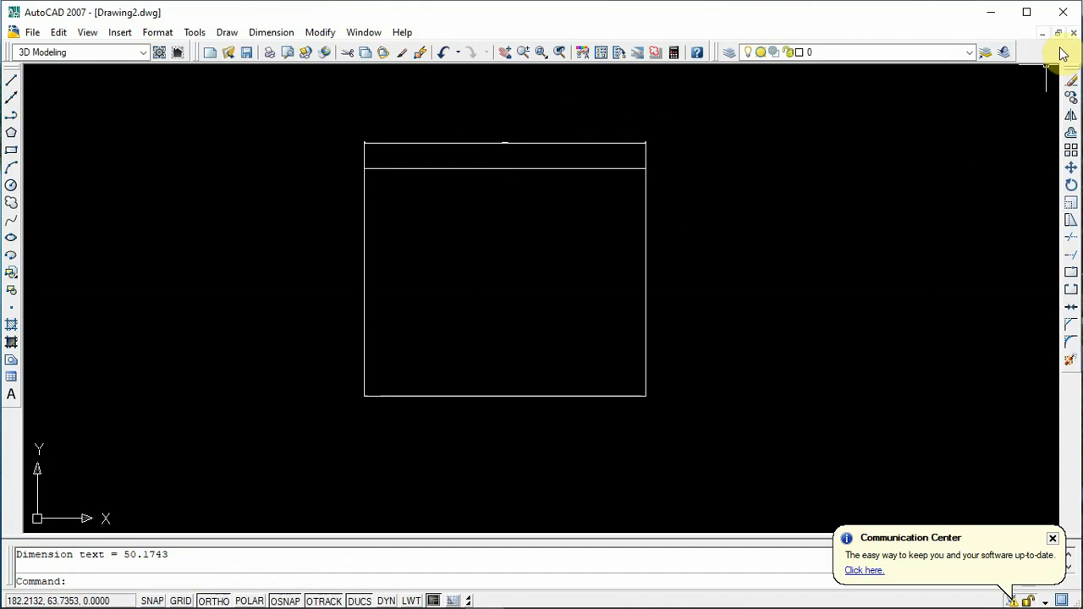
click(986, 12)
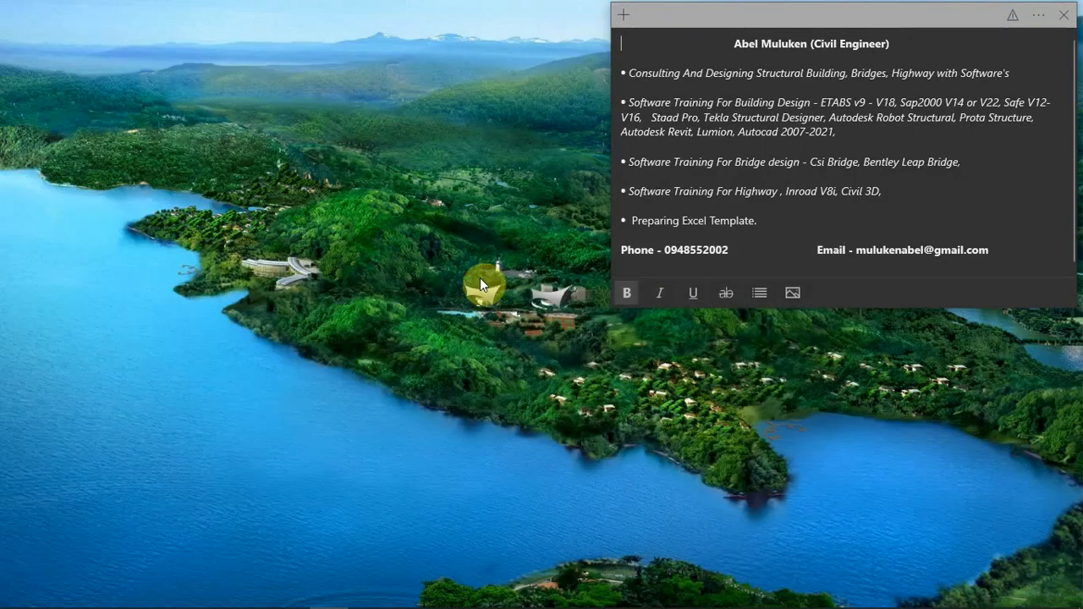